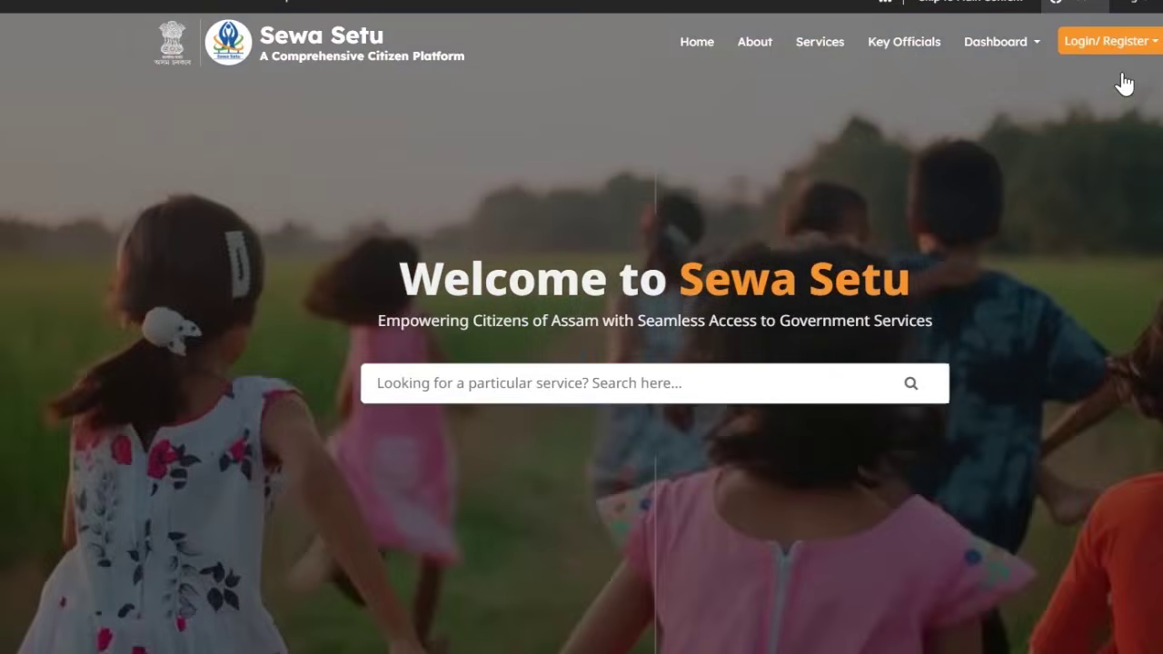
Step: Sign in to the portal as a citizen with the MeriPehchaan consent enabled, and skip linking the DigiLocker account
left_click(1129, 45)
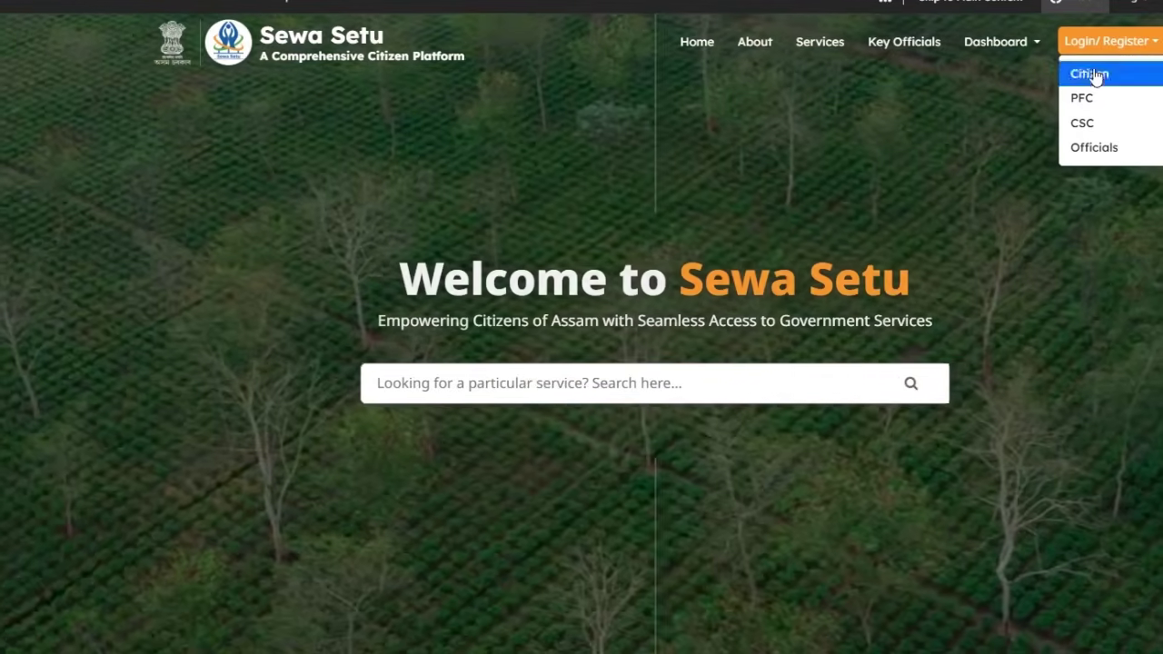
left_click(1090, 74)
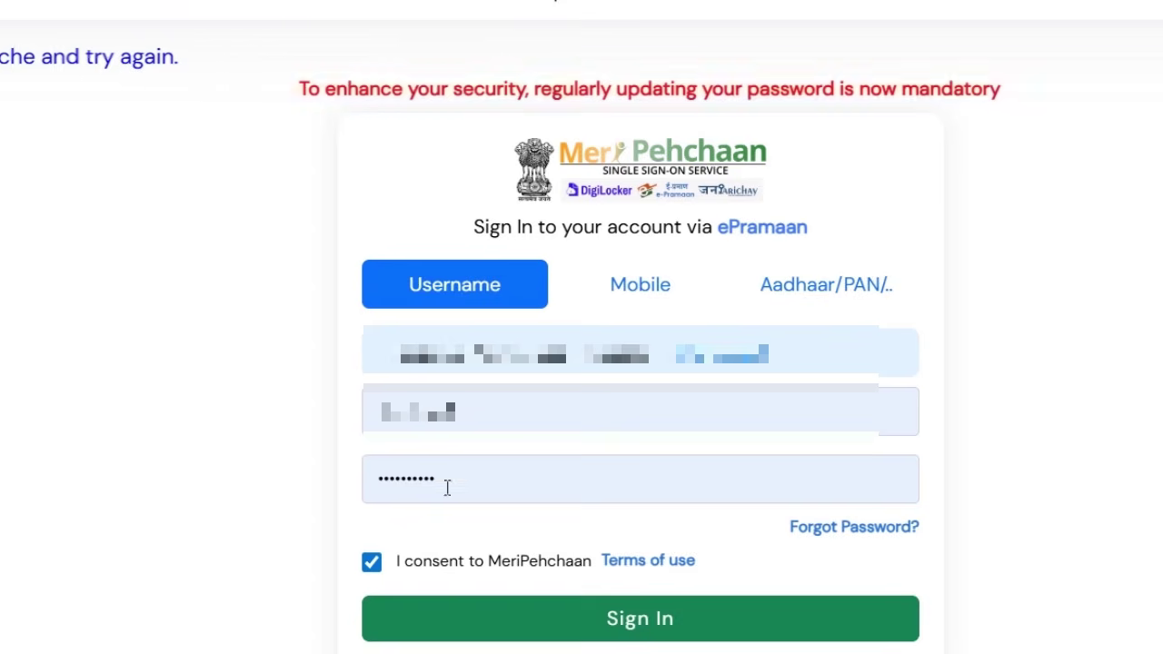
left_click(371, 565)
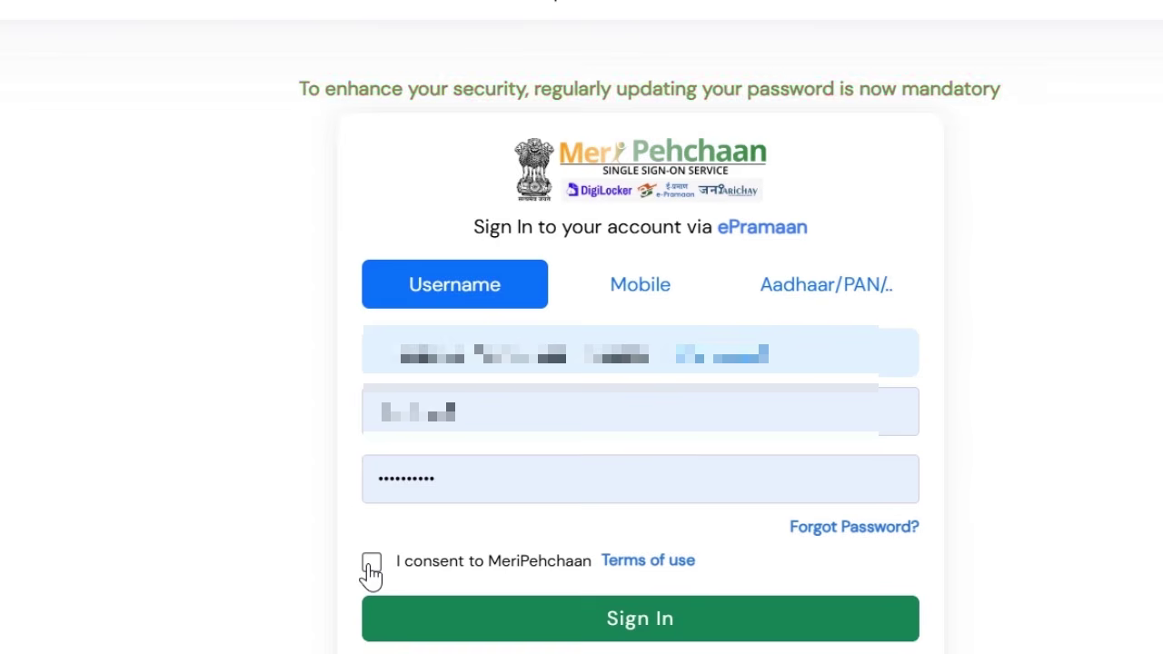
left_click(372, 564)
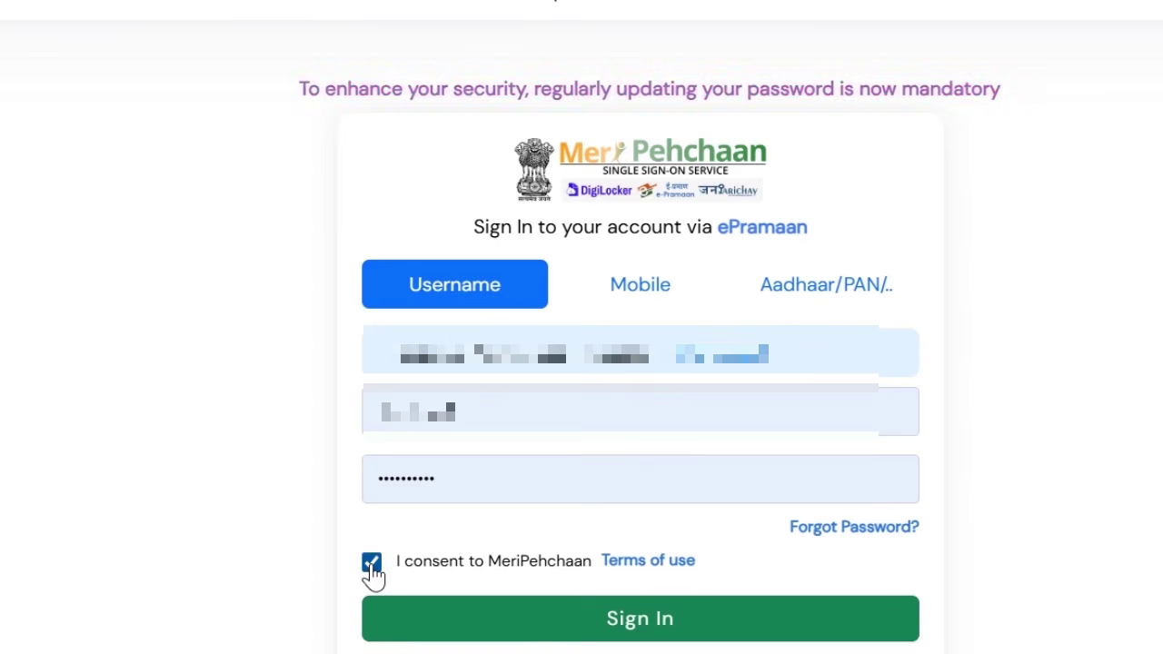
left_click(640, 620)
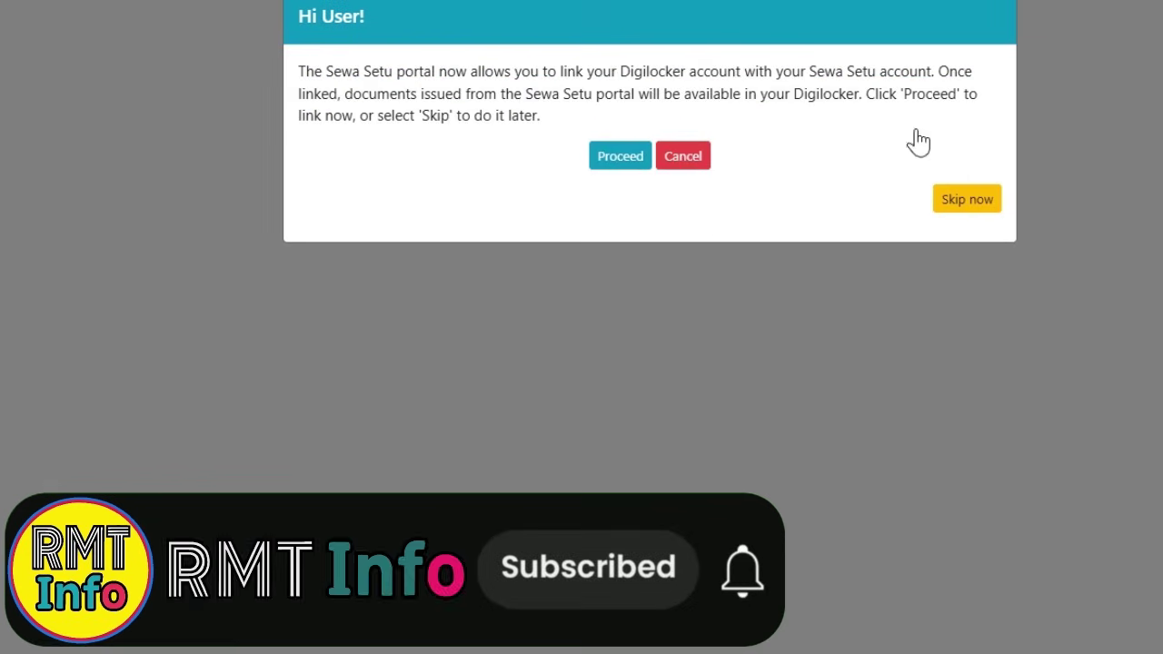
left_click(979, 202)
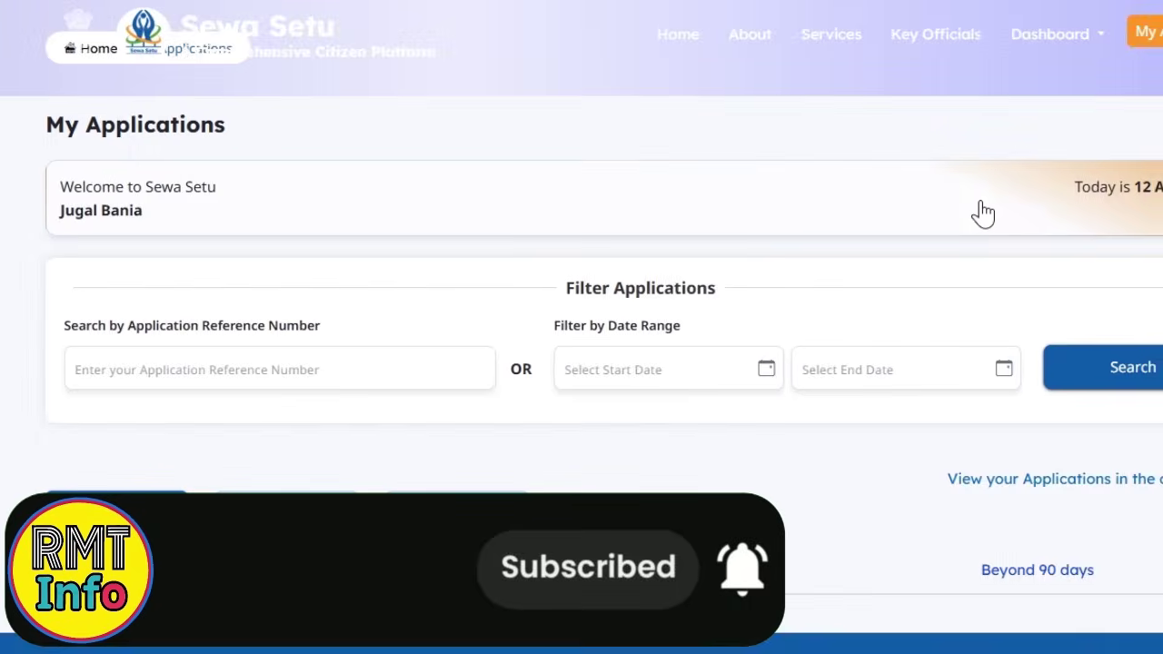
Step: Look over the submitted applications and open the old version of the applications page
scroll(473, 314, "down", 4)
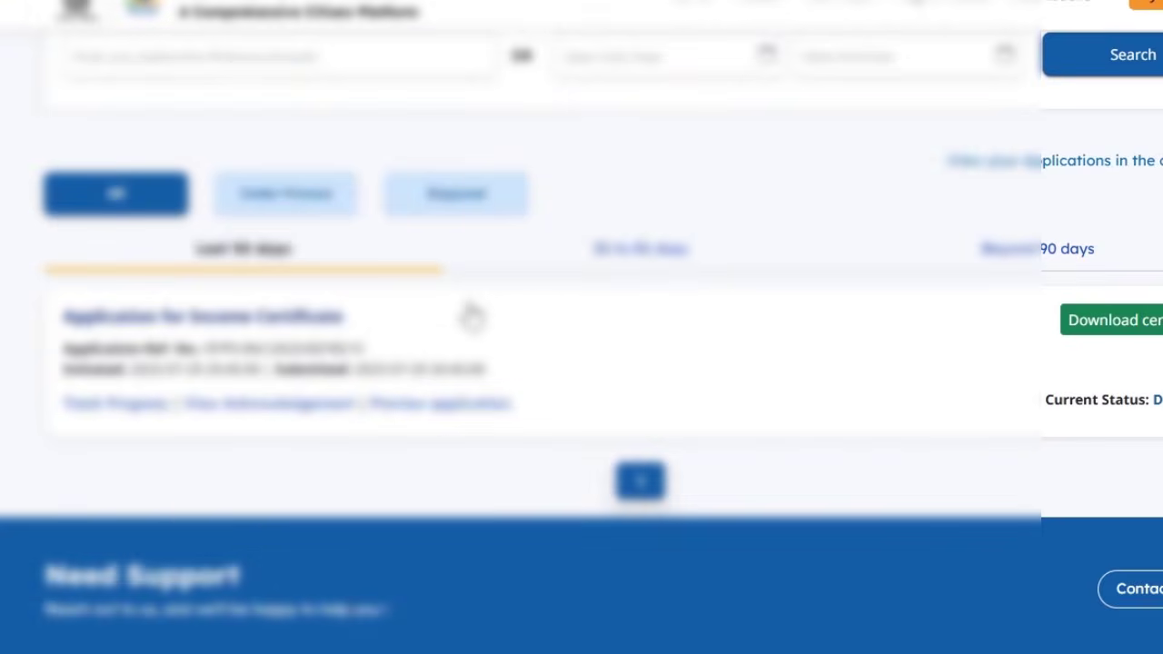
scroll(473, 316, "up", 4)
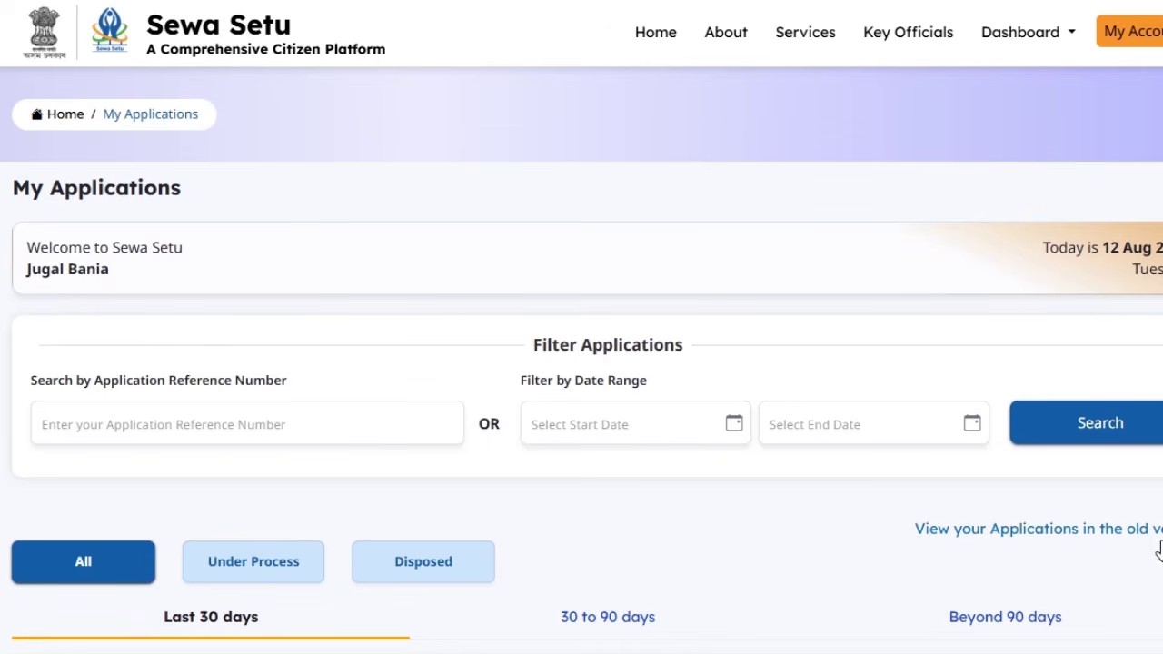
left_click(921, 543)
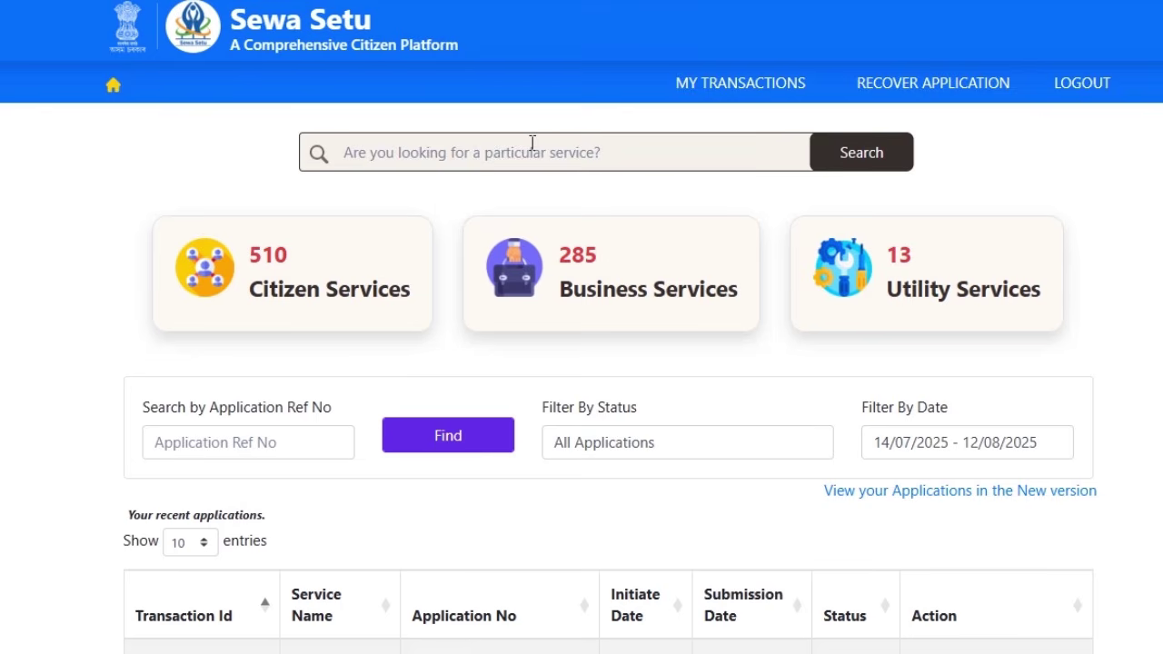
Step: Search the portal's services for "caste certificate", using the Issuance of Caste Certificate suggestion
left_click(366, 152)
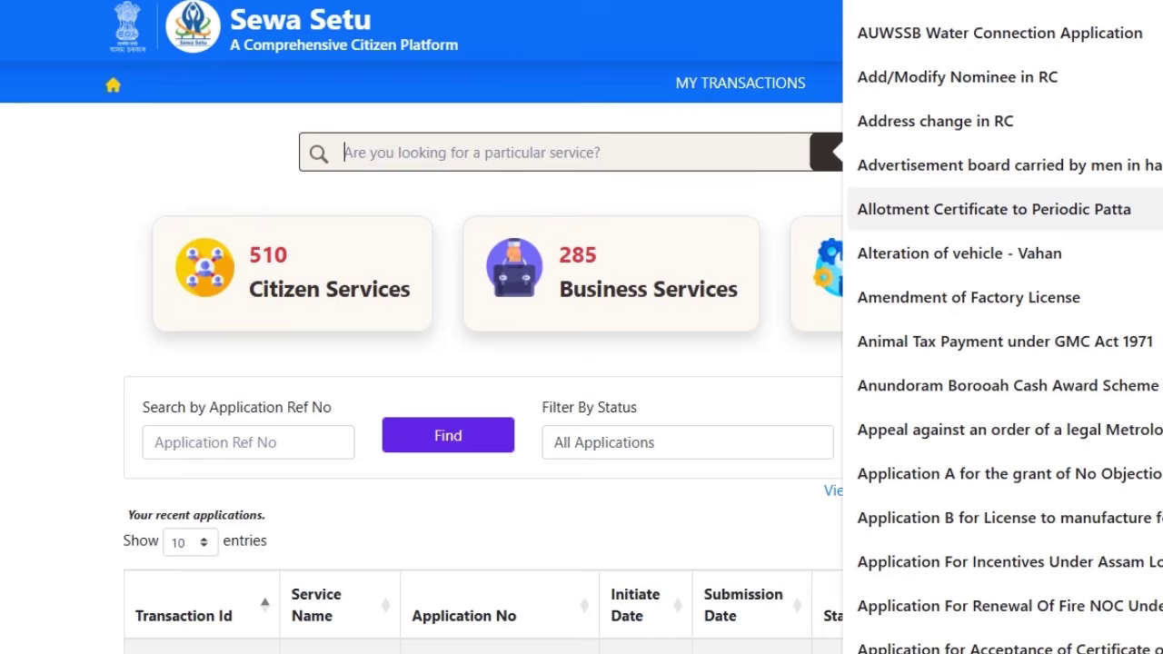
type("caste ")
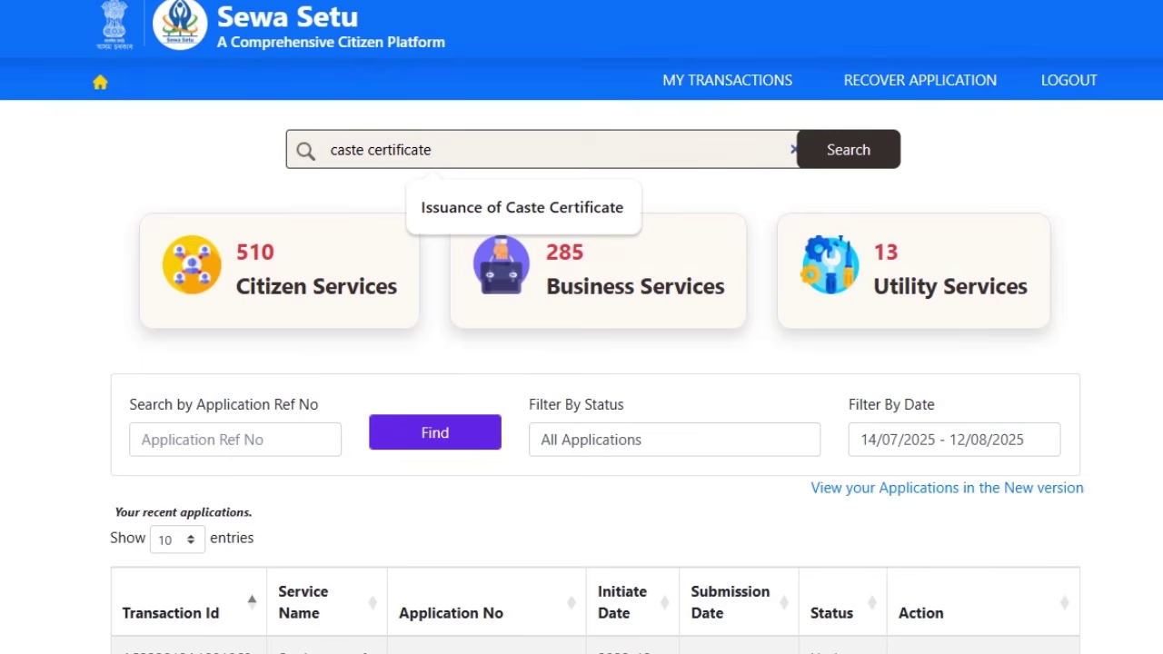
type("certificate")
left_click(844, 155)
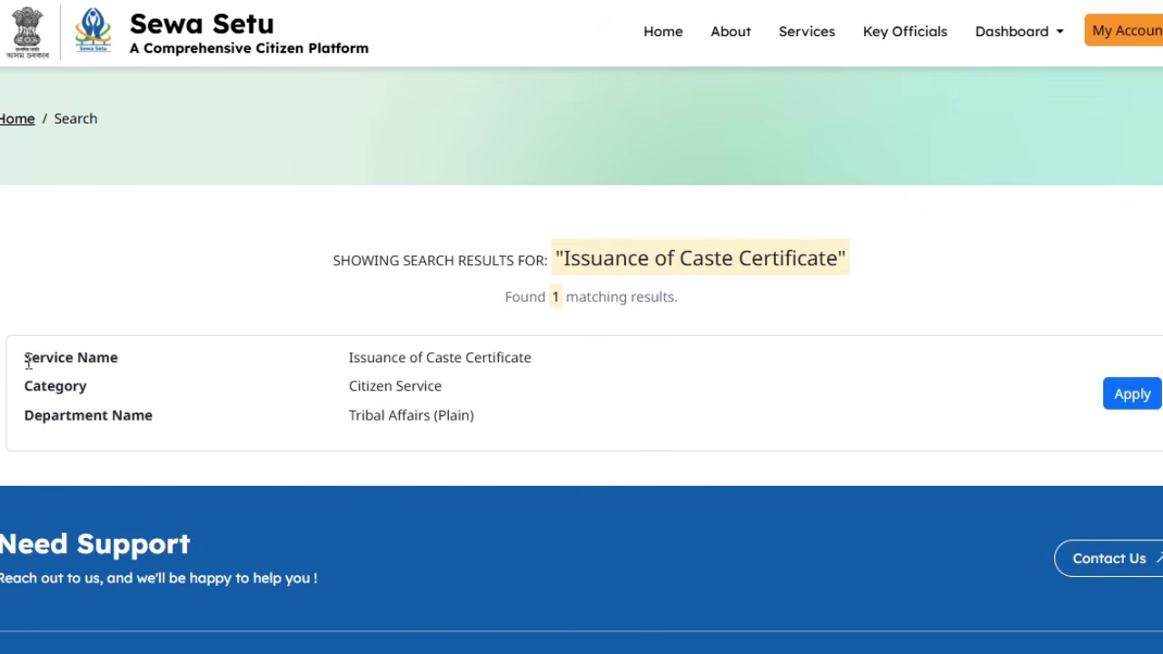
Step: Check the service name, category and department of the Issuance of Caste Certificate result and open its service page
left_click_drag(28, 363, 156, 409)
left_click(356, 358)
left_click_drag(352, 361, 474, 381)
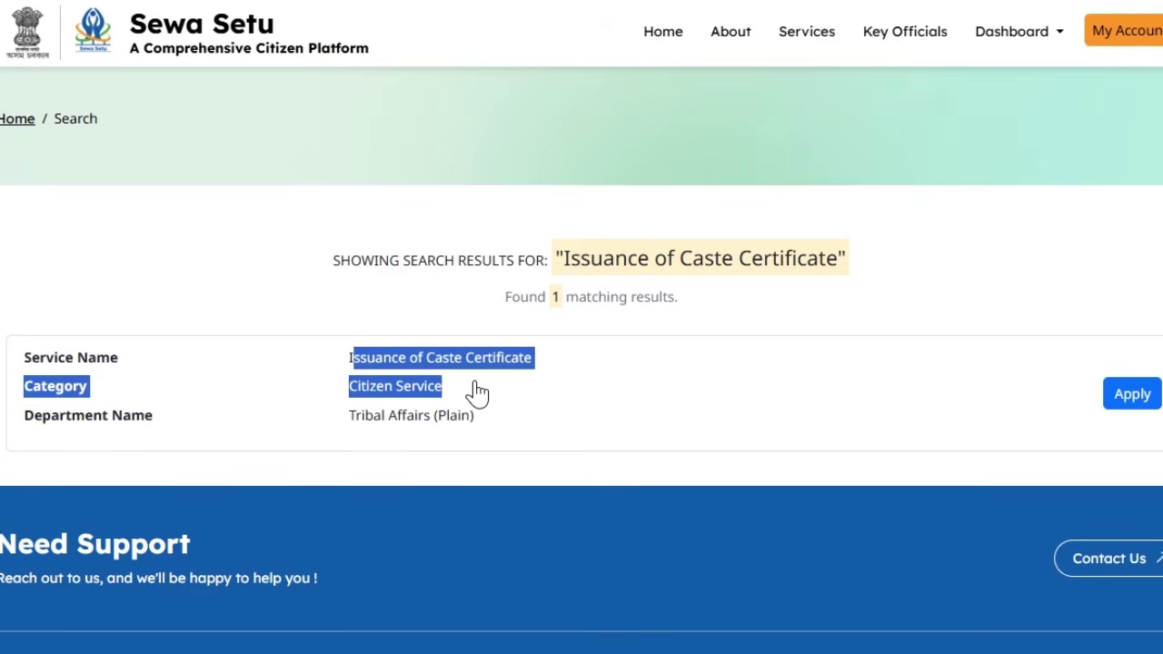
left_click(374, 386)
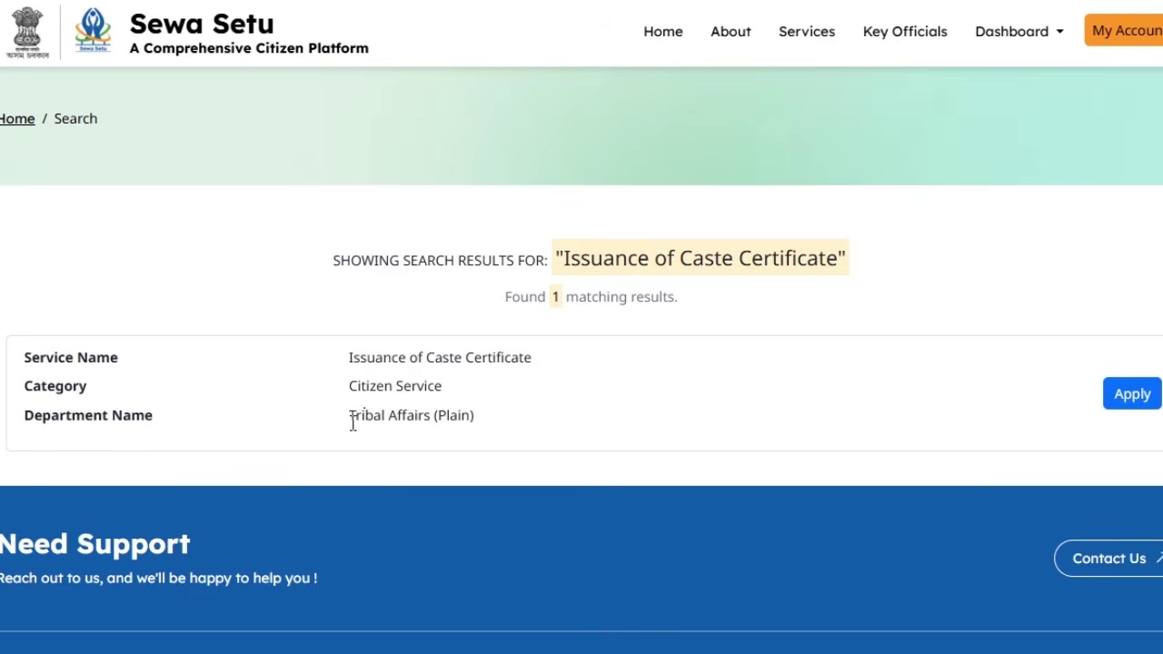
left_click_drag(359, 423, 474, 423)
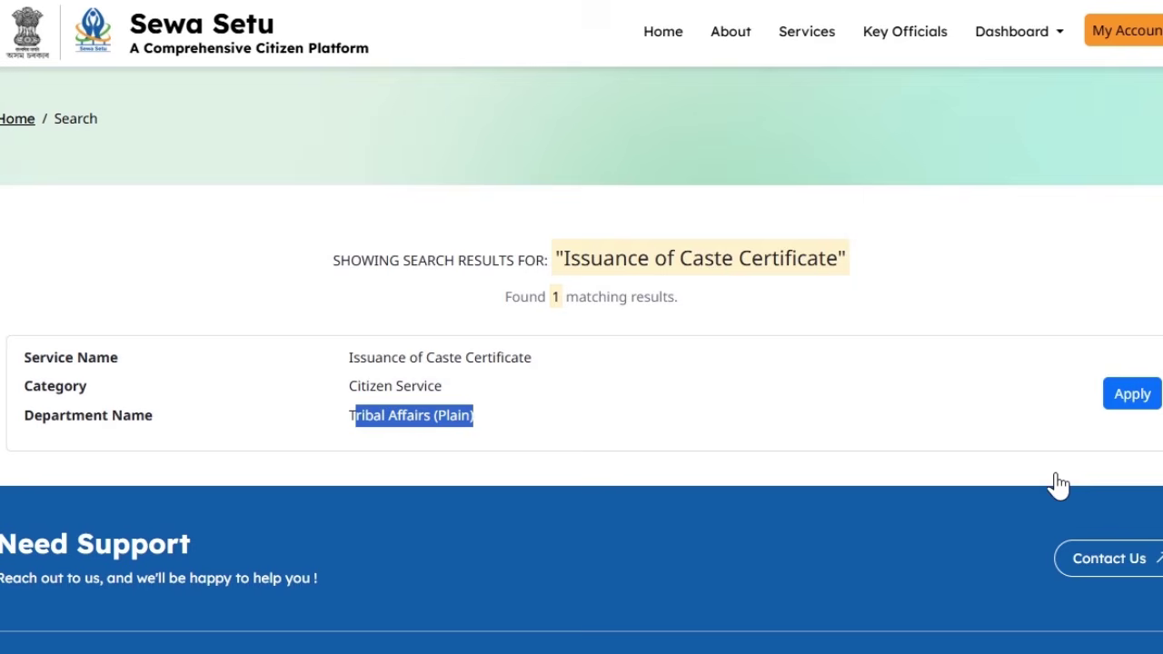
left_click(1132, 396)
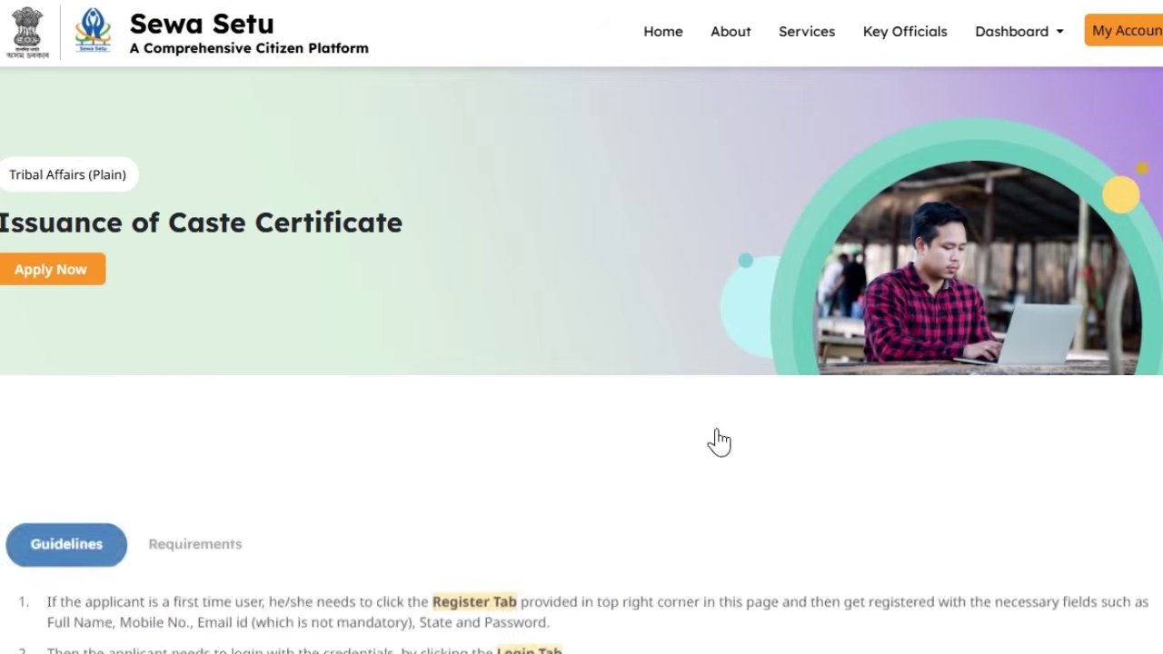
Step: Open the caste certificate's requirements and examine the rules for the applicant's photo, proof of date of birth and proof of residence
scroll(82, 317, "down", 3)
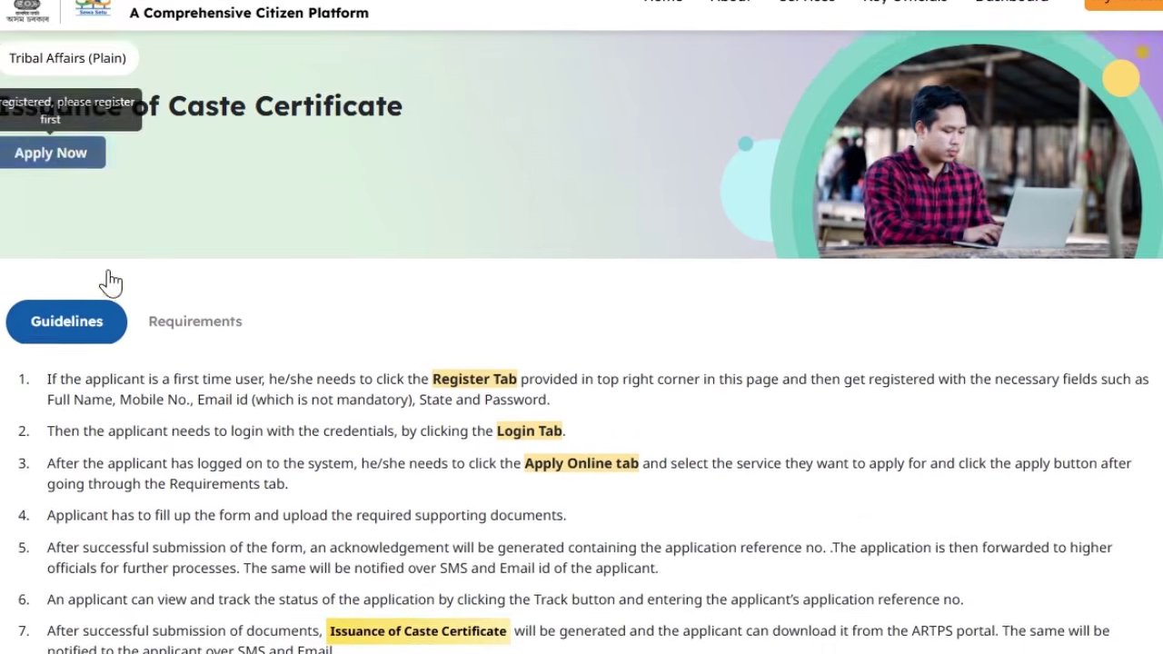
scroll(100, 234, "up", 2)
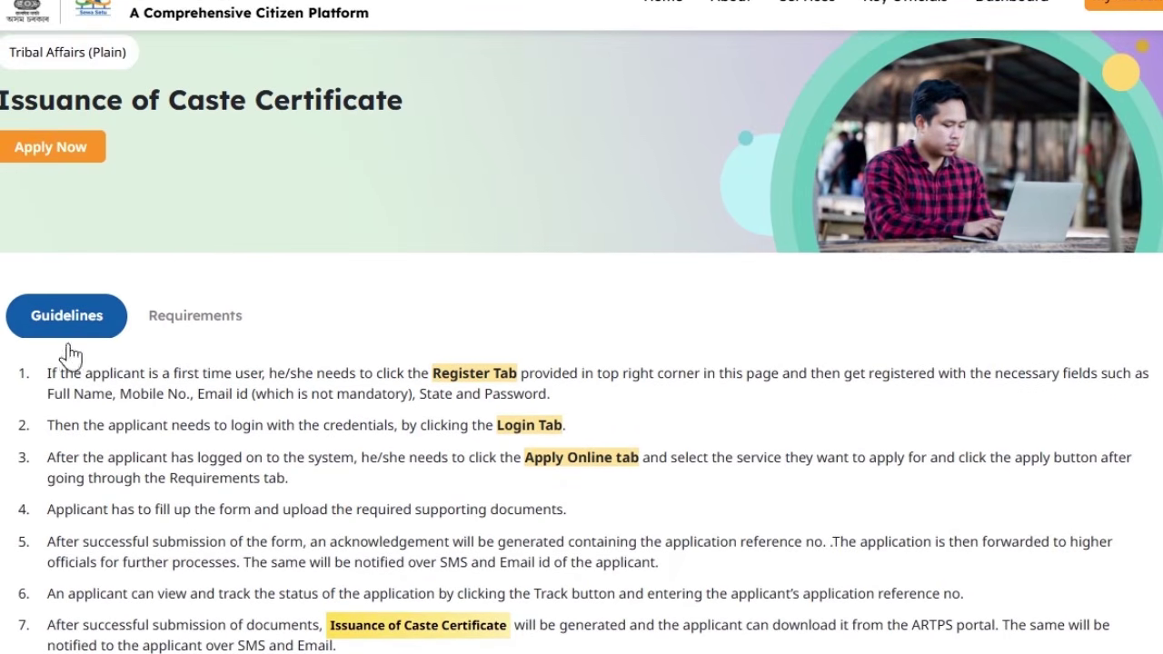
left_click(196, 322)
scroll(195, 329, "down", 2)
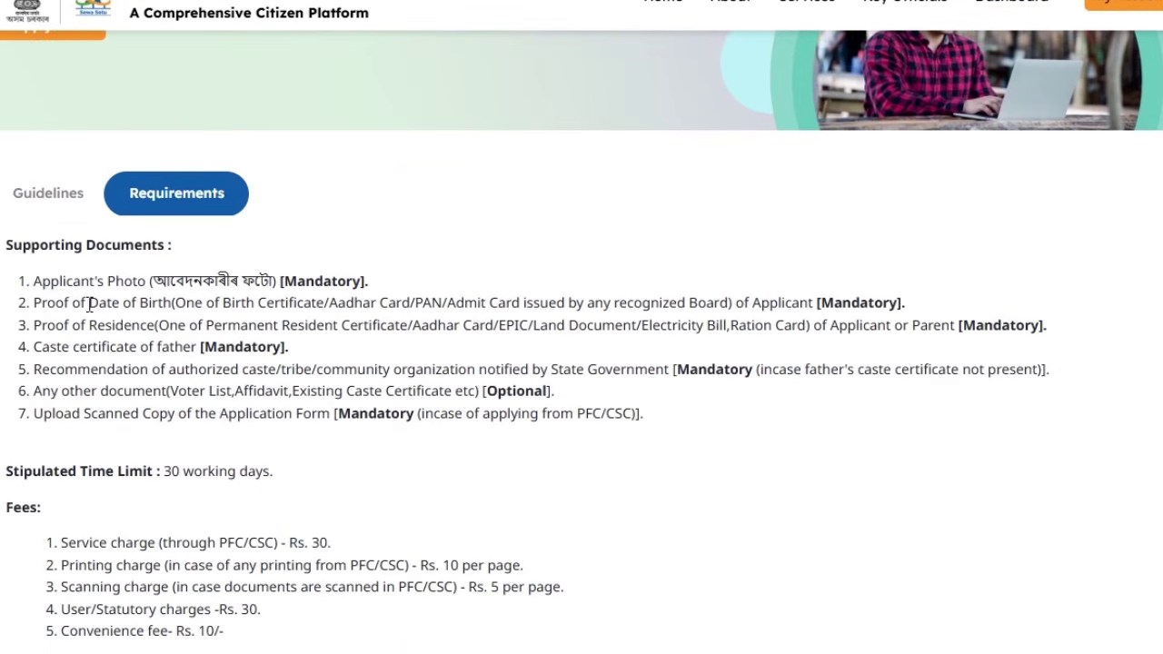
left_click_drag(33, 291, 255, 283)
left_click_drag(40, 302, 170, 302)
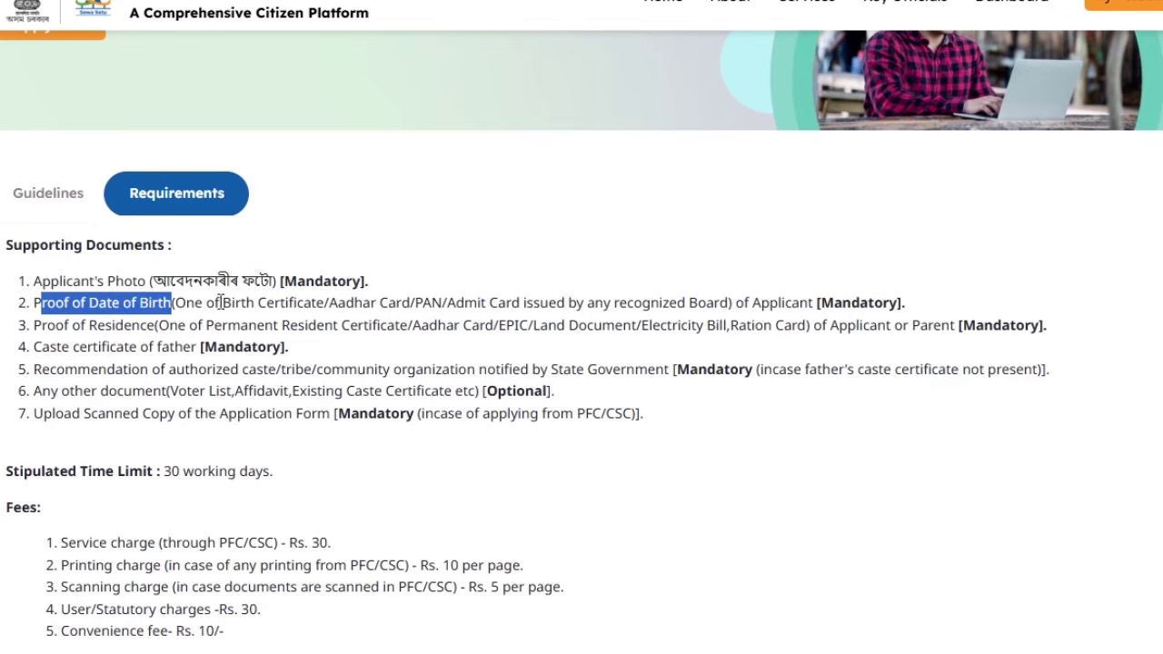
left_click_drag(220, 303, 551, 296)
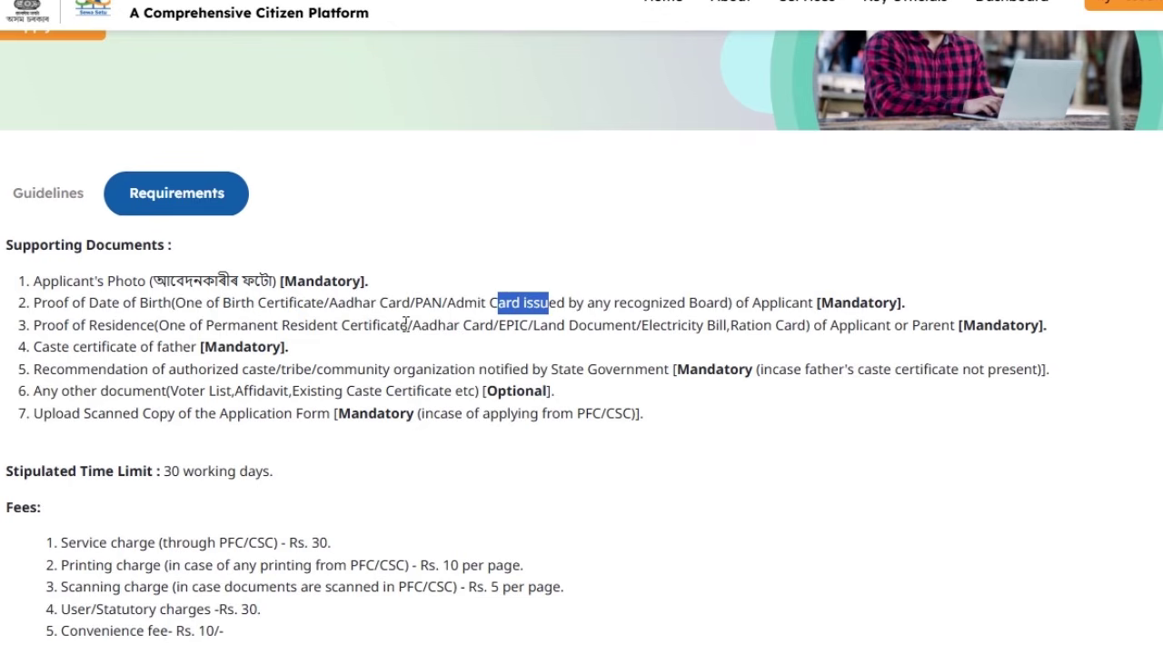
left_click_drag(46, 325, 144, 324)
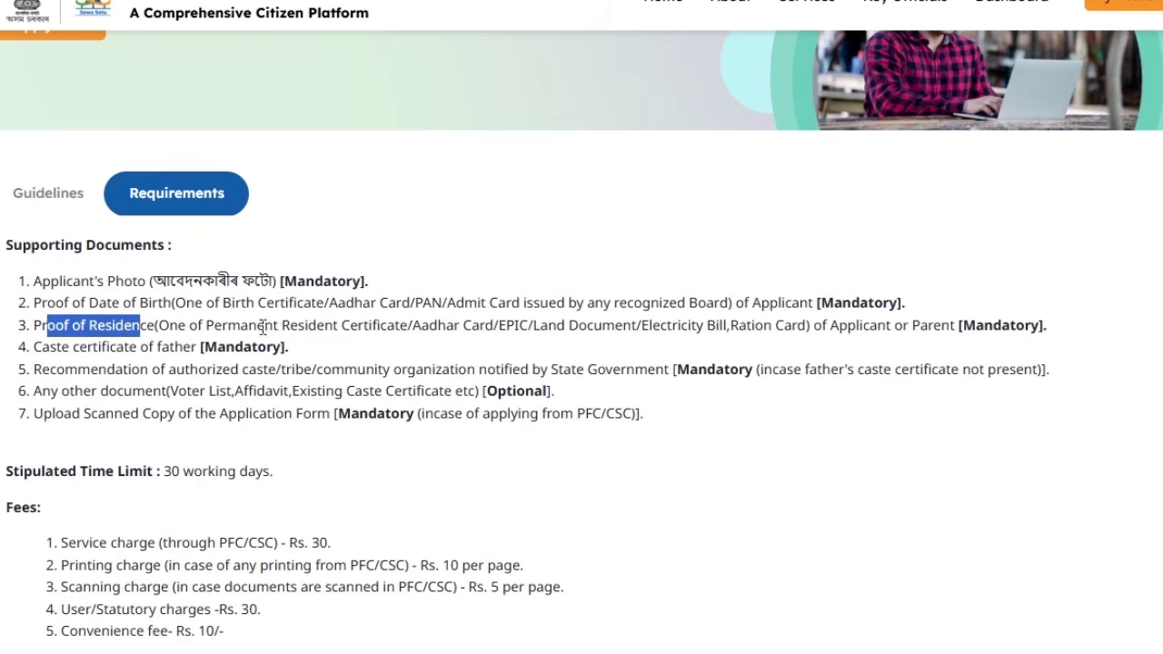
left_click_drag(205, 325, 527, 336)
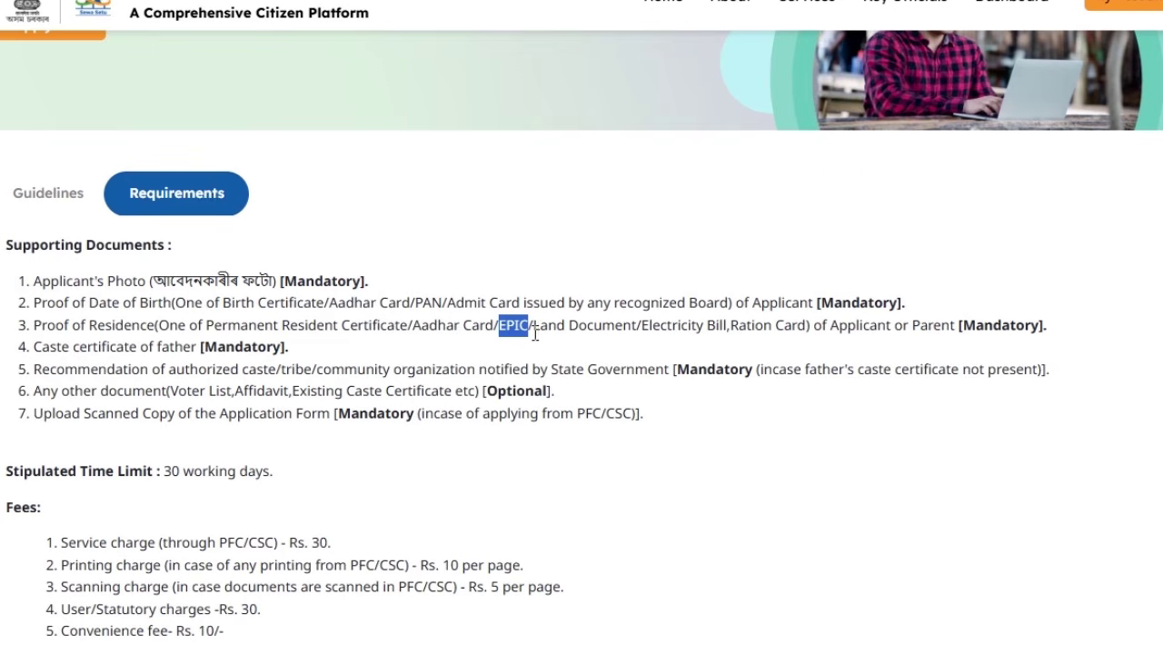
left_click_drag(540, 333, 706, 334)
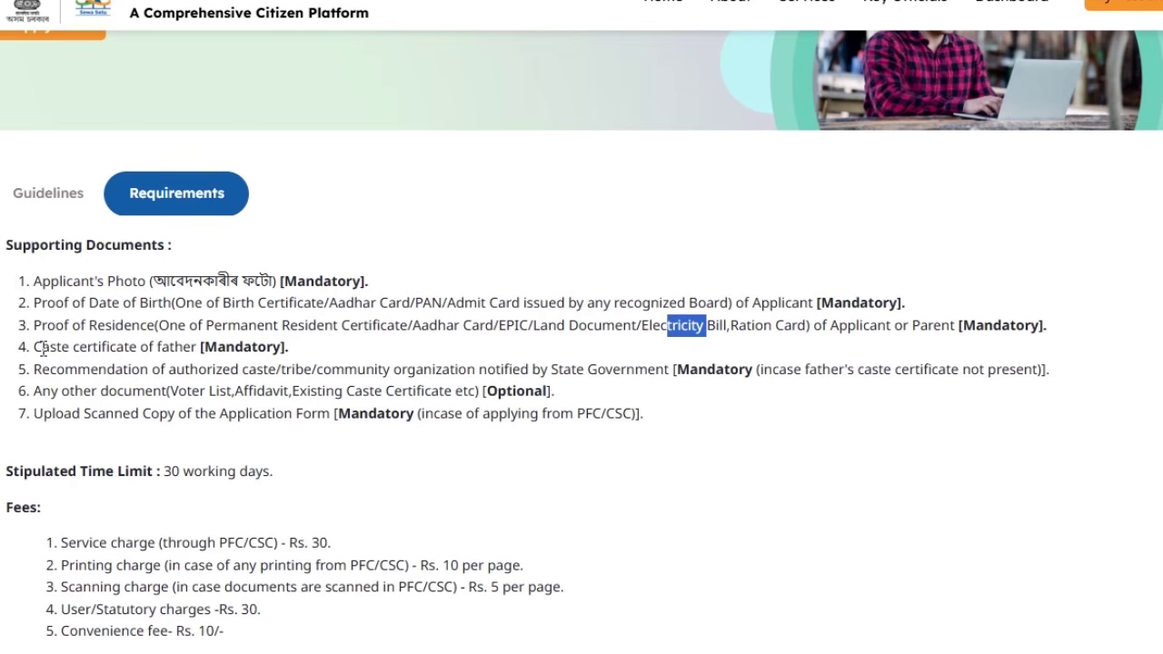
Step: Examine the requirements for the father's caste certificate, community organization recommendation, optional documents and scanned application form
left_click_drag(42, 349, 238, 356)
left_click(270, 369)
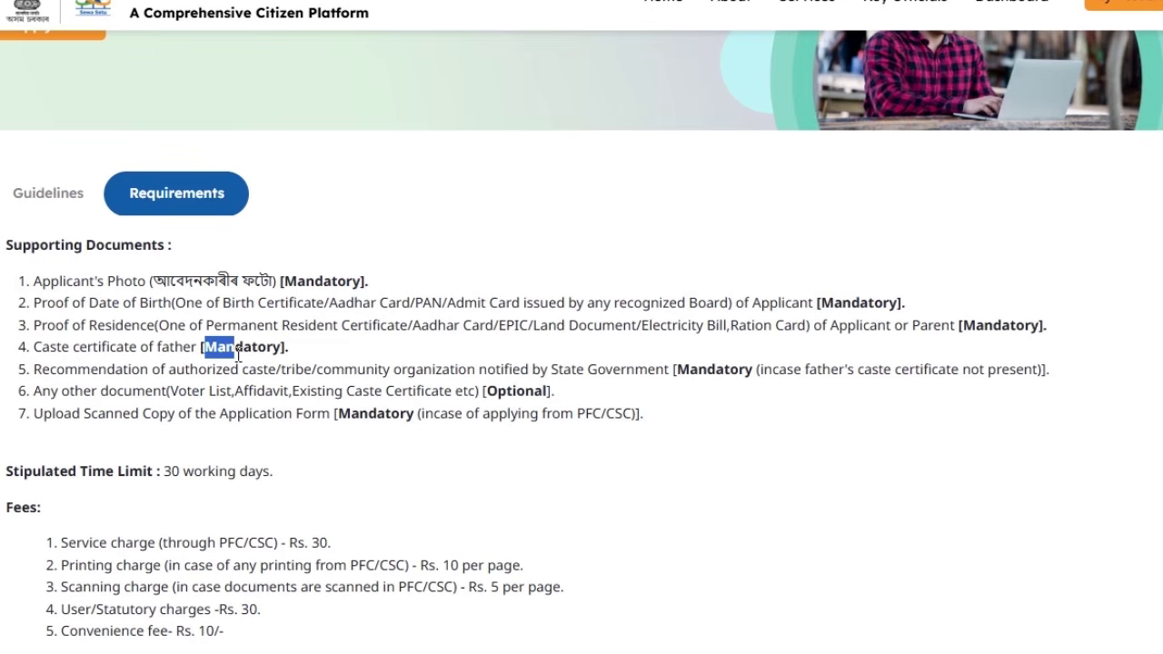
left_click_drag(49, 348, 198, 355)
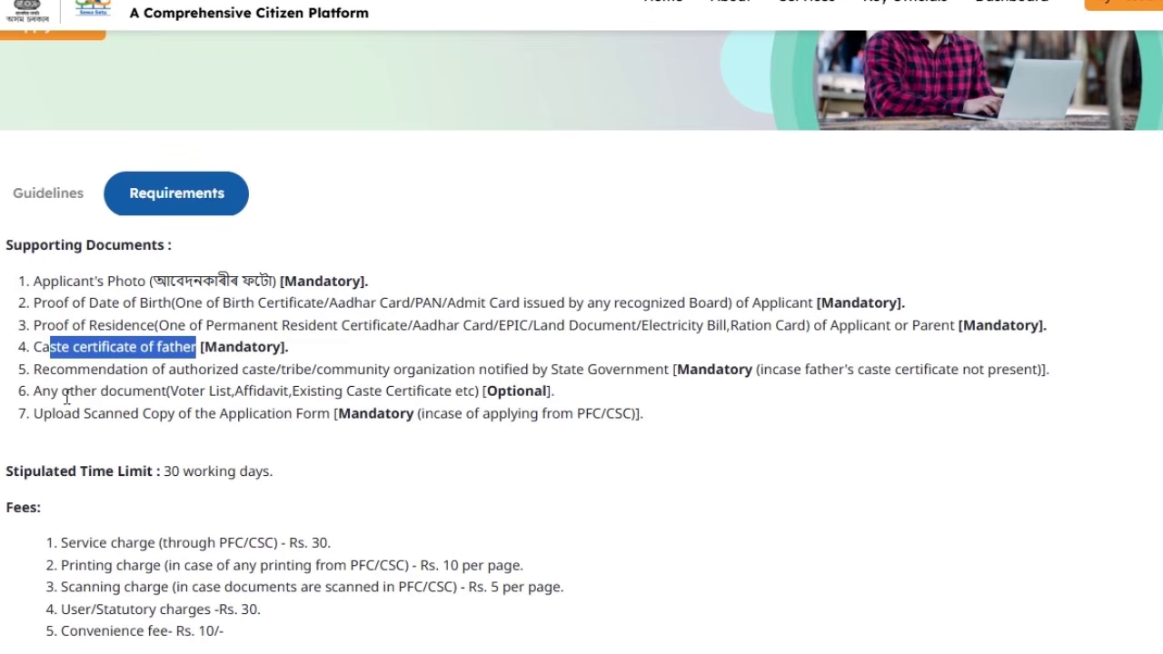
left_click(38, 371)
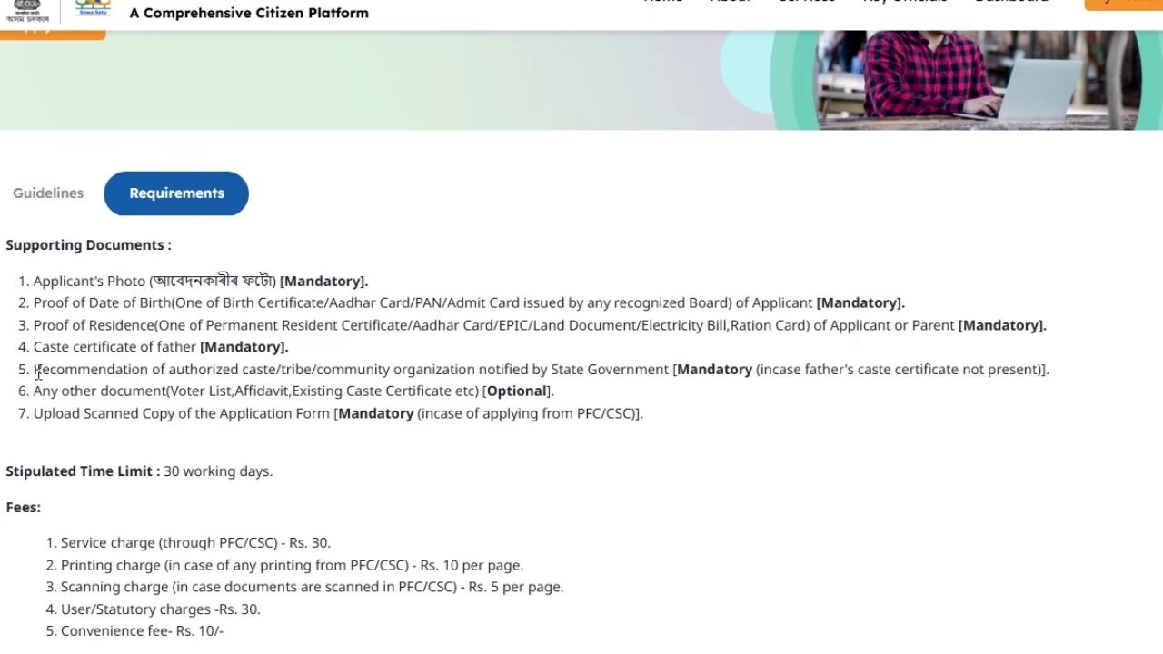
left_click_drag(38, 370, 667, 369)
left_click(643, 373)
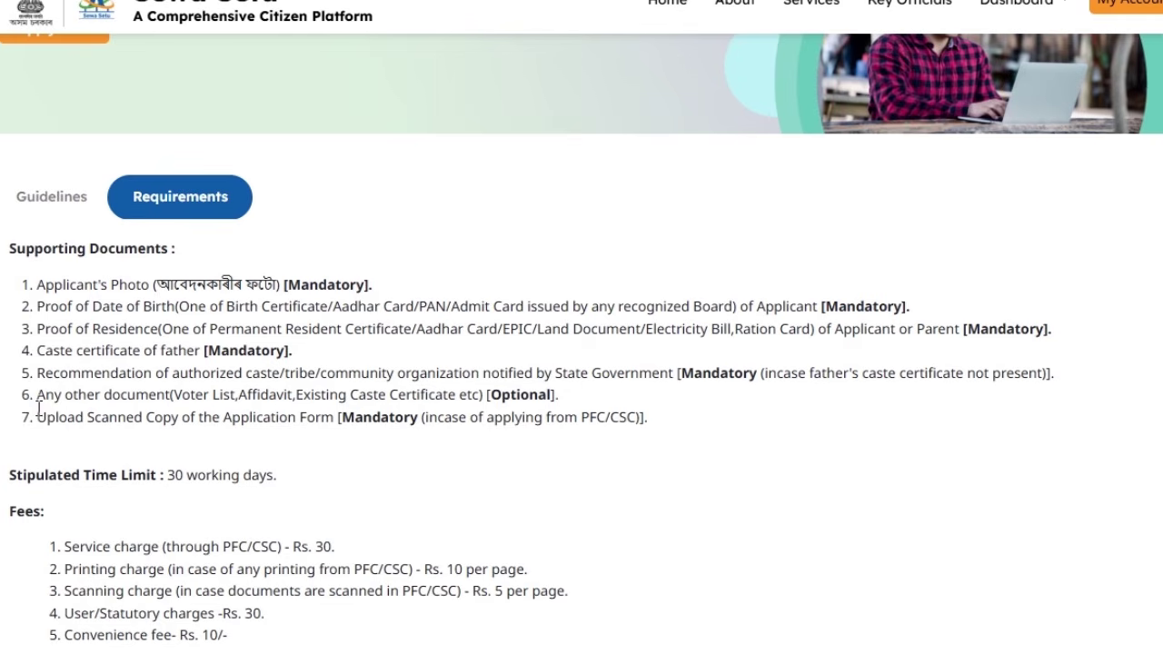
left_click_drag(37, 394, 503, 396)
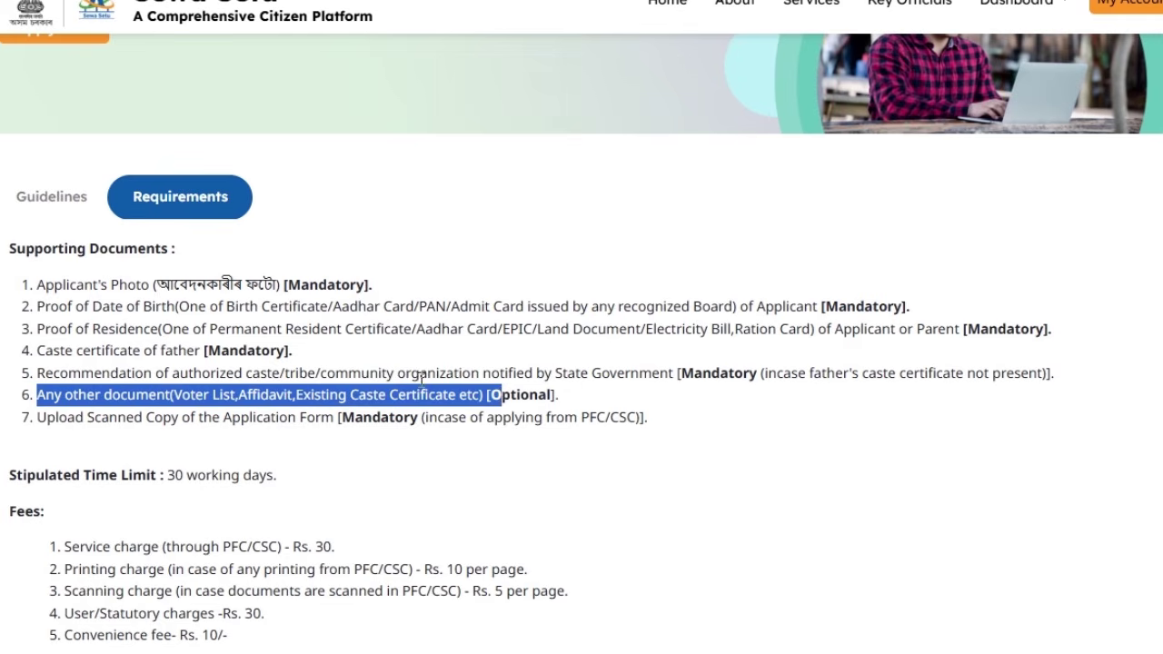
left_click(520, 378)
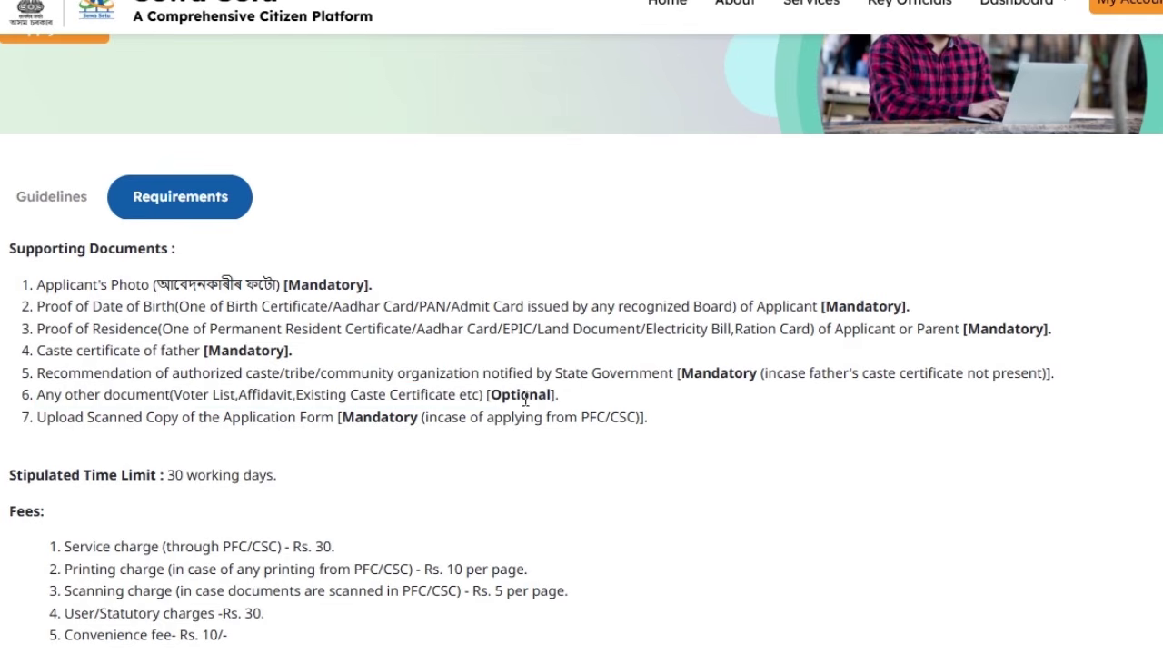
left_click_drag(38, 417, 675, 436)
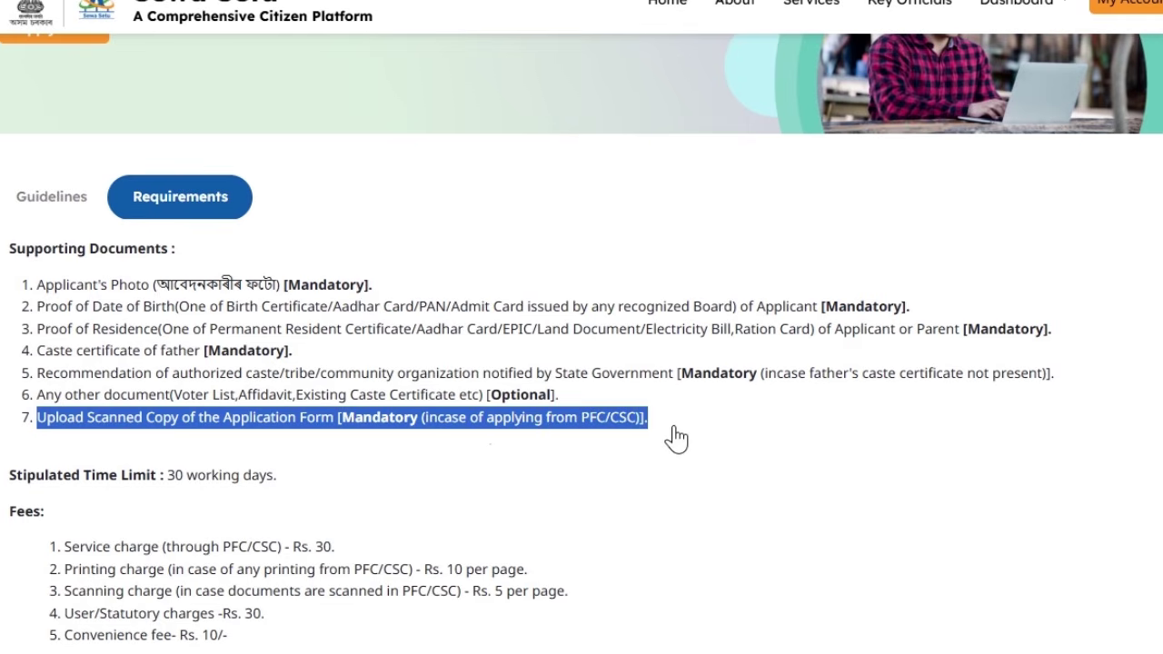
left_click(536, 423)
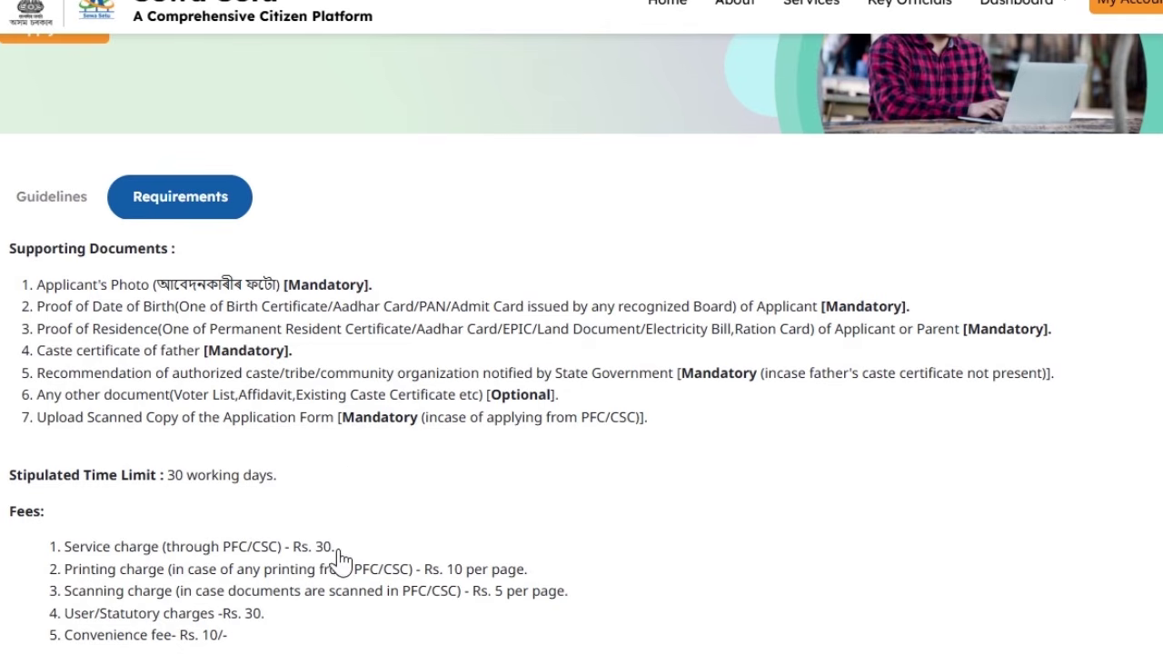
Step: Review the service charge and other fees listed for the caste certificate
left_click_drag(331, 549, 286, 550)
left_click(206, 596)
scroll(219, 573, "up", 2)
scroll(193, 348, "down", 1)
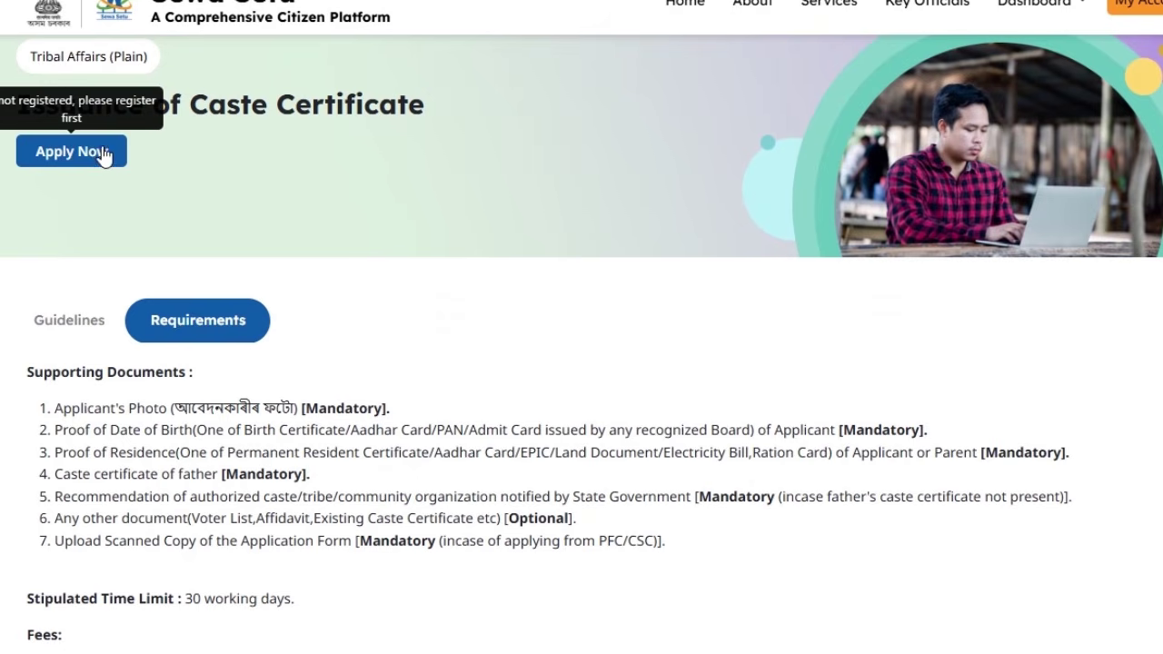
Step: Start the Issuance of Caste Certificate application and read the stipulated delivery time on the form
left_click(79, 165)
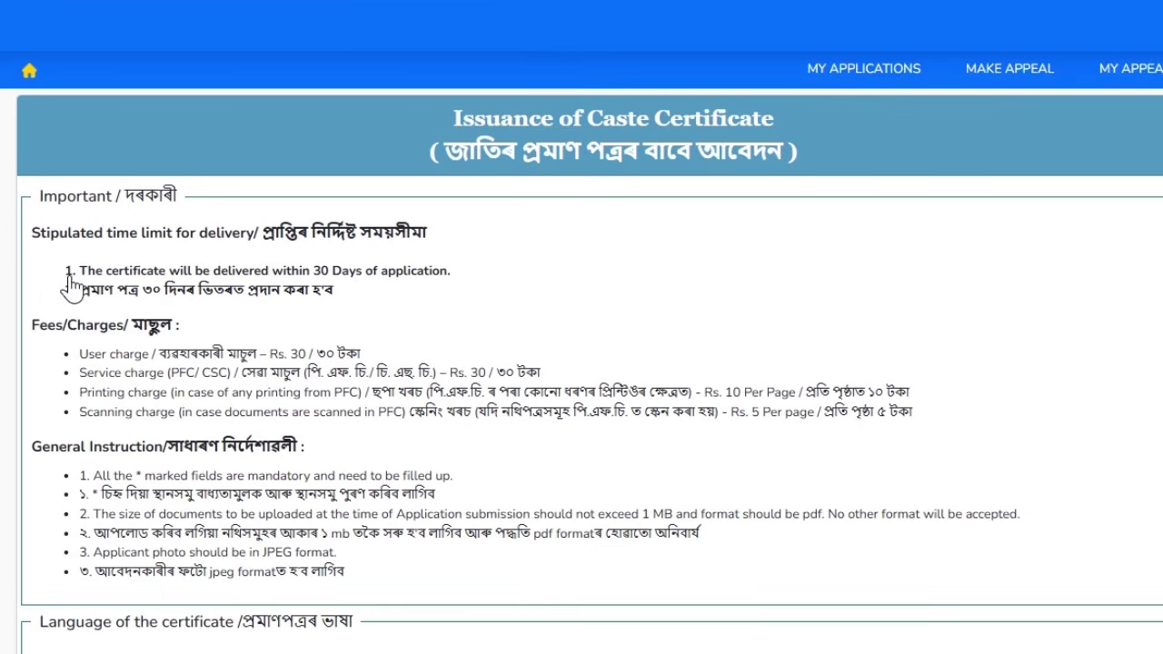
left_click_drag(80, 274, 444, 269)
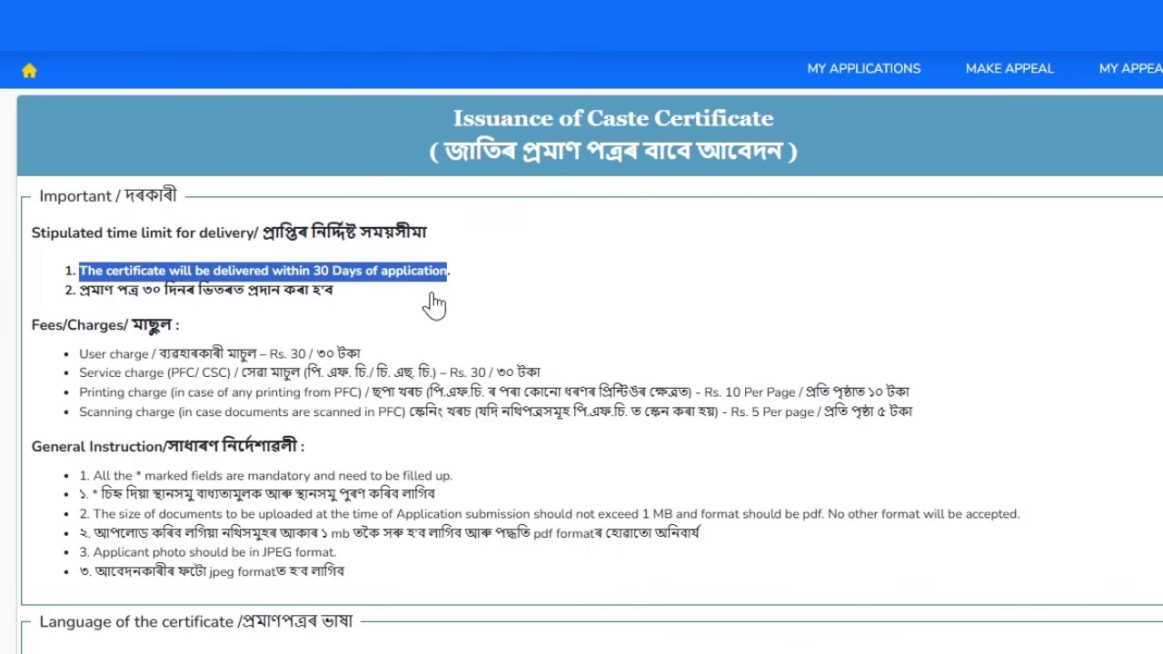
Step: Review the fees and general instructions, and choose English as the language of the certificate
left_click_drag(68, 325, 277, 571)
scroll(312, 499, "down", 4)
left_click(41, 300)
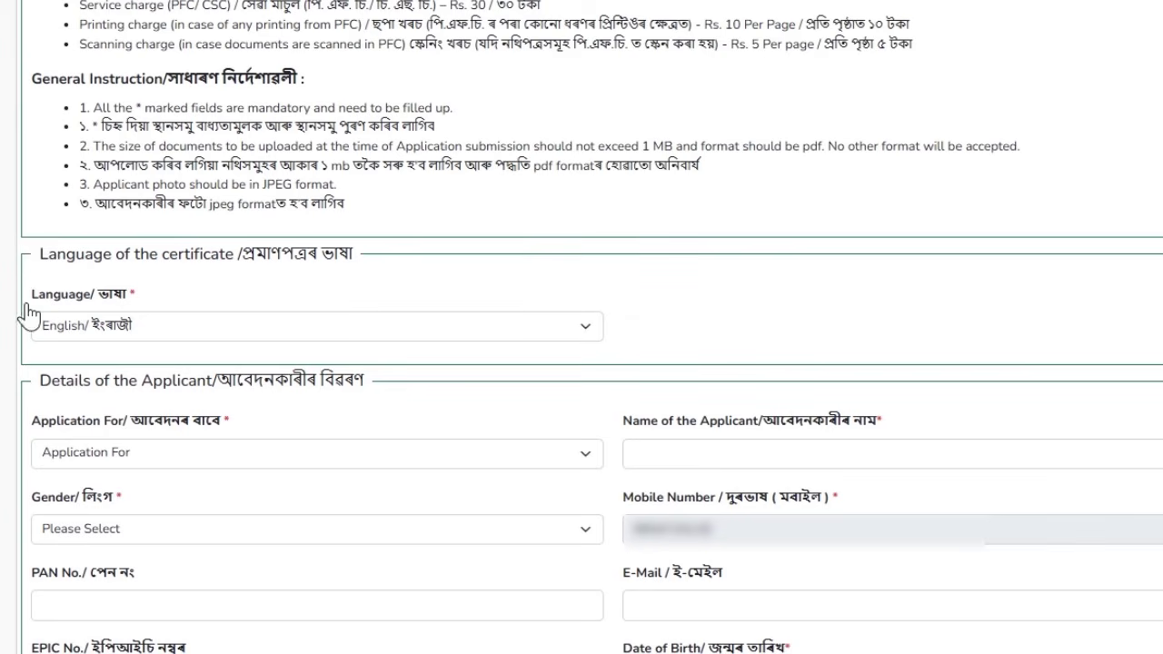
left_click_drag(48, 259, 337, 255)
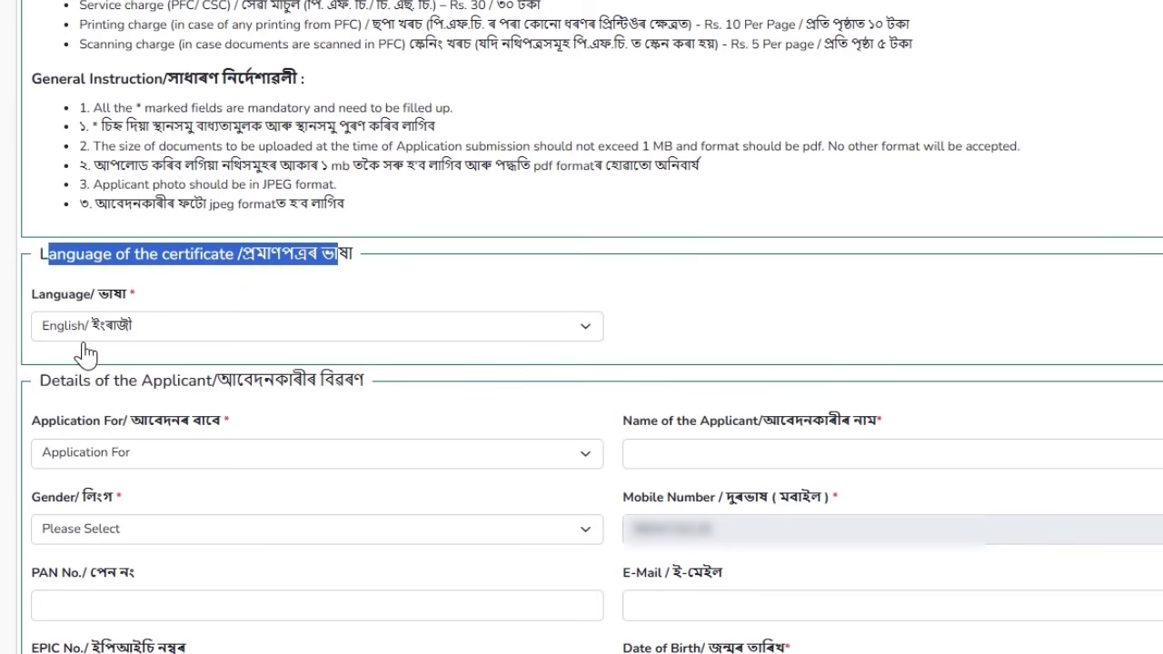
left_click(111, 327)
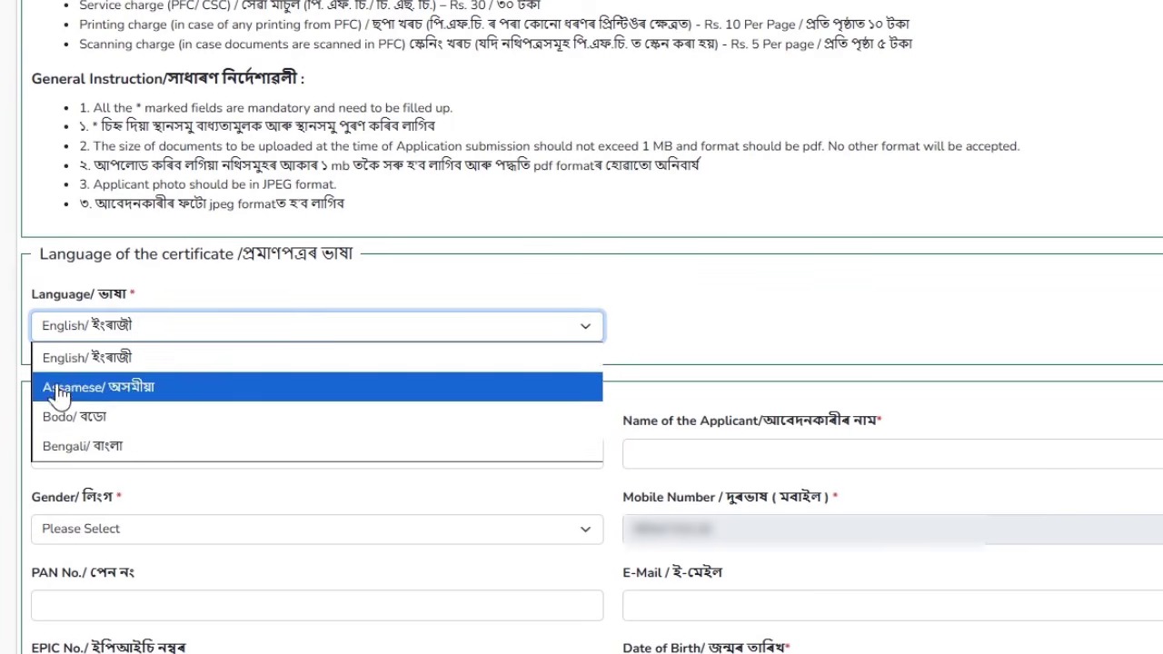
left_click(119, 367)
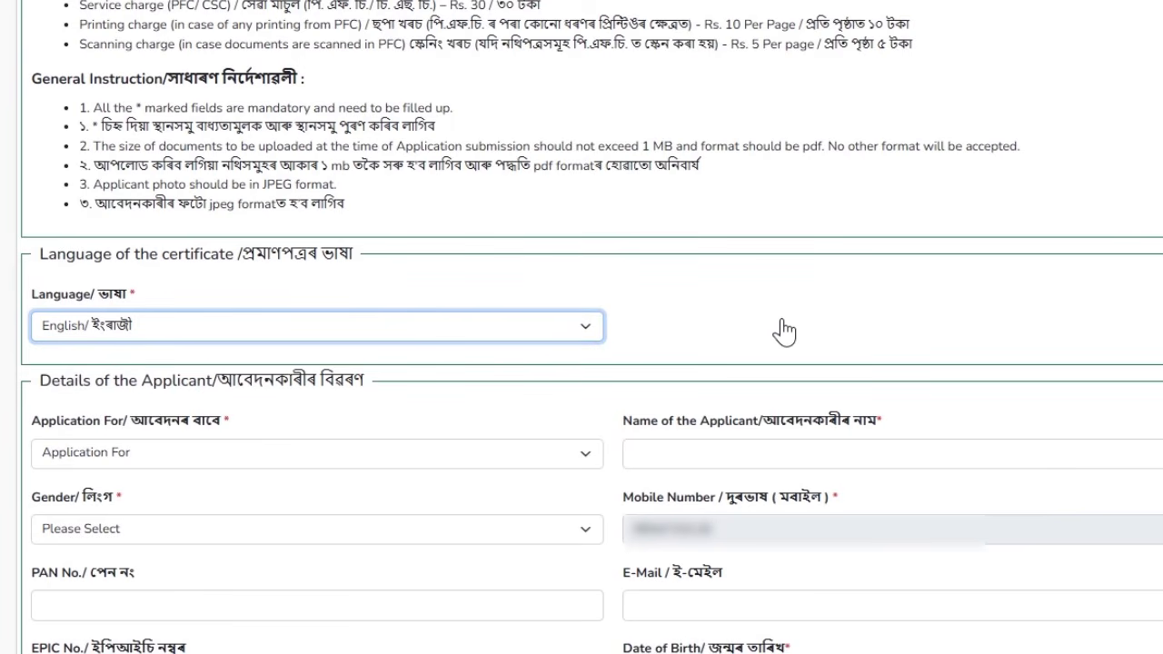
Step: Set the Application For category to SC in the applicant's details
scroll(354, 353, "down", 4)
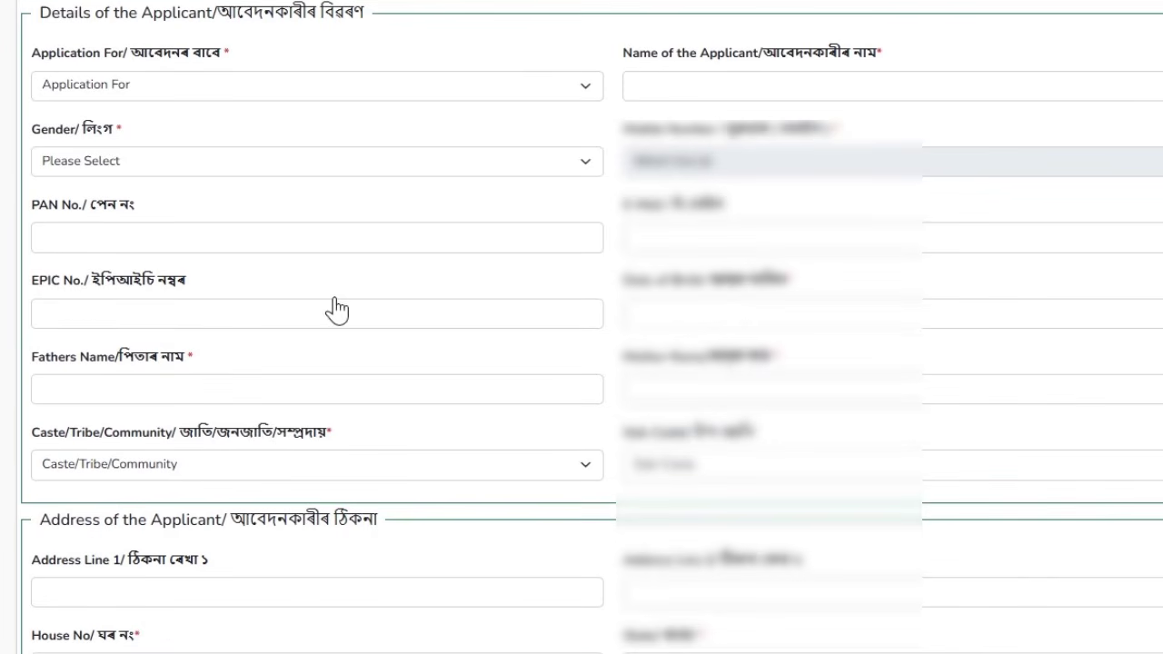
left_click_drag(38, 13, 387, 26)
left_click(269, 62)
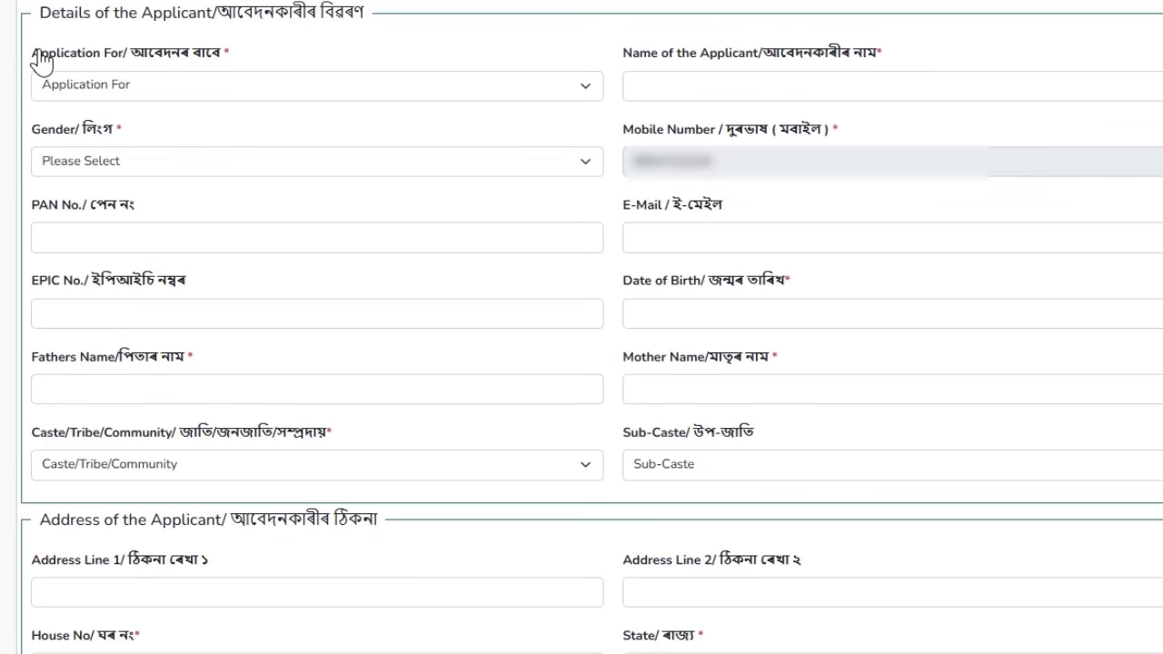
left_click_drag(38, 54, 317, 41)
left_click(292, 44)
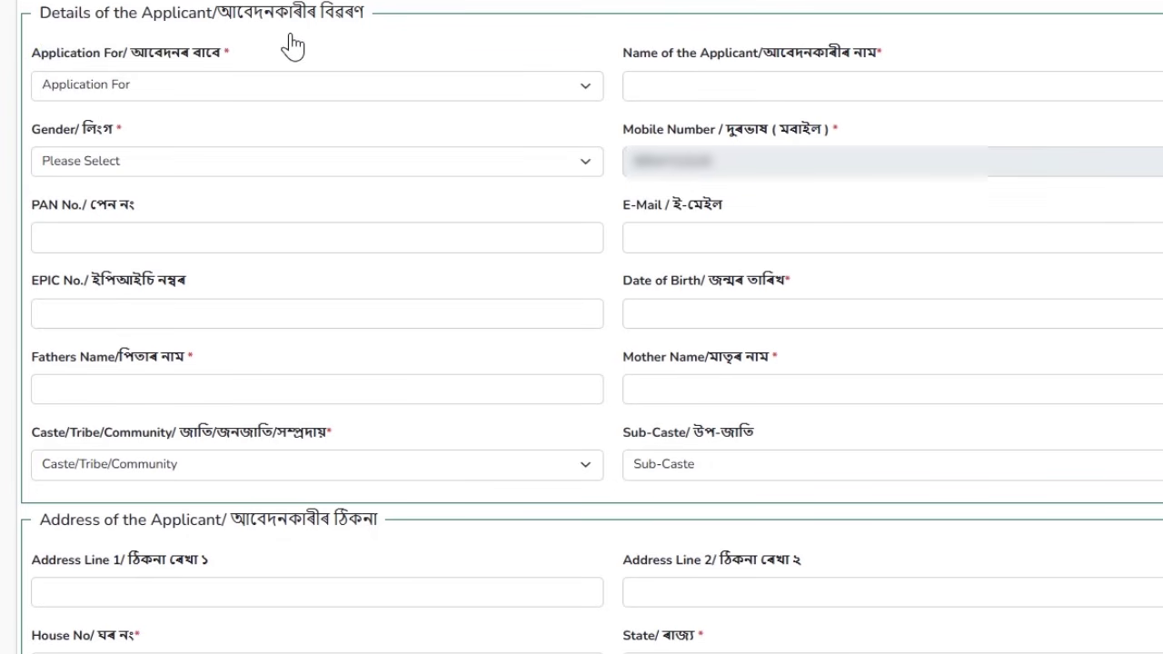
left_click(172, 86)
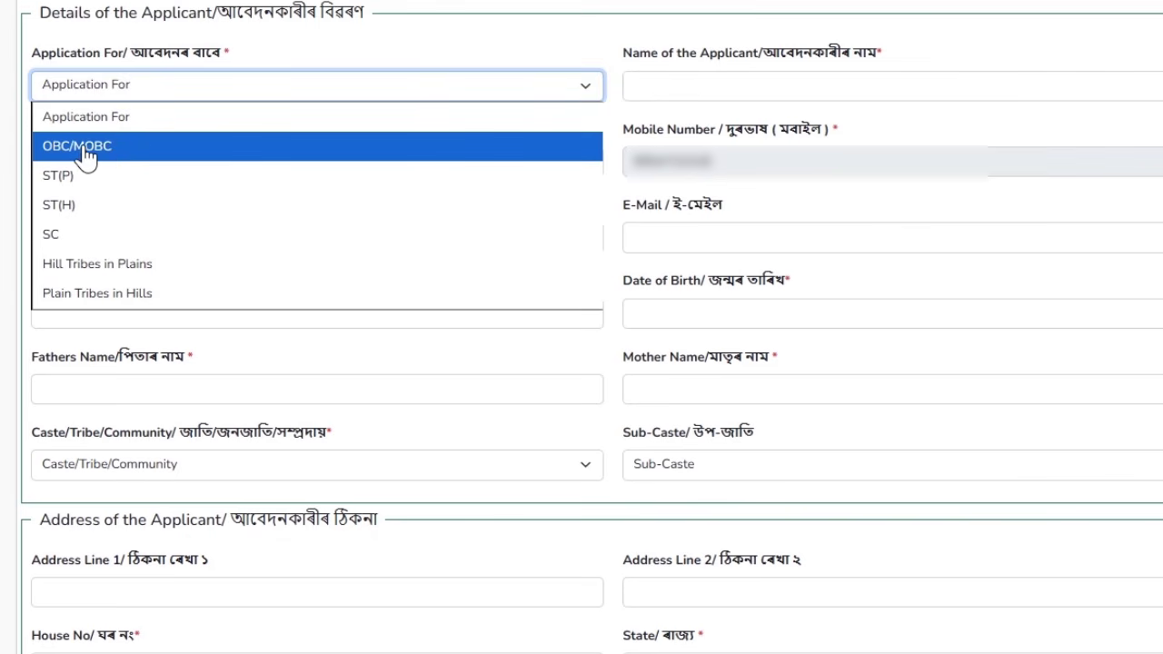
left_click(74, 238)
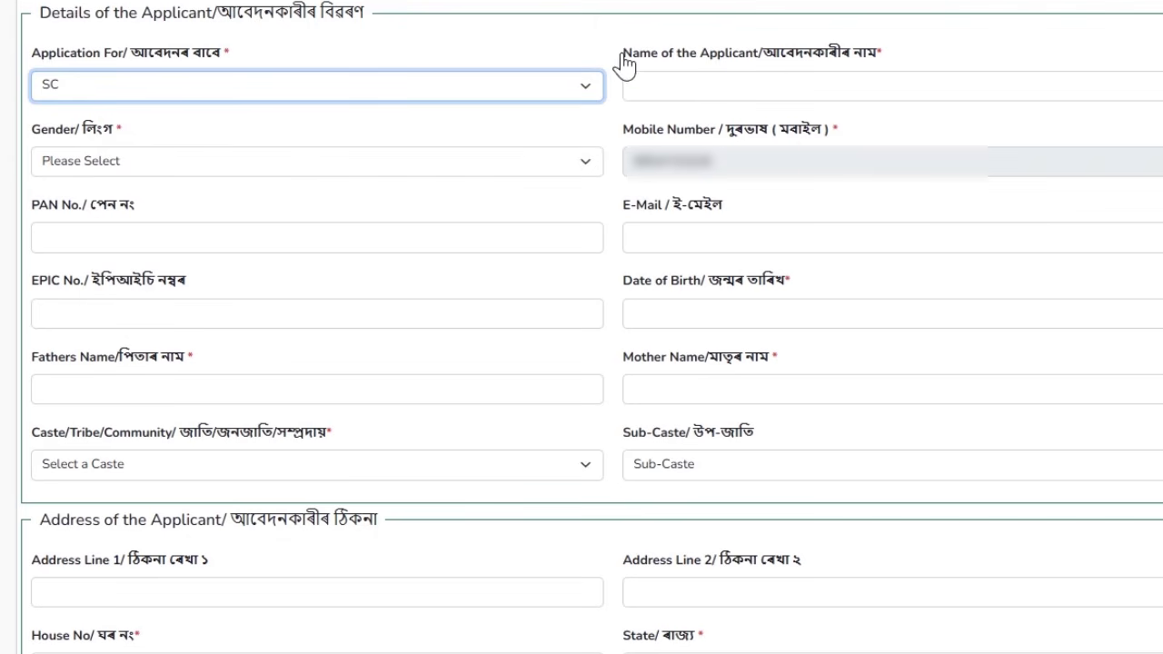
Step: Examine the applicant's name, gender options, mobile number, PAN, e-mail and EPIC number fields
left_click_drag(618, 64, 898, 63)
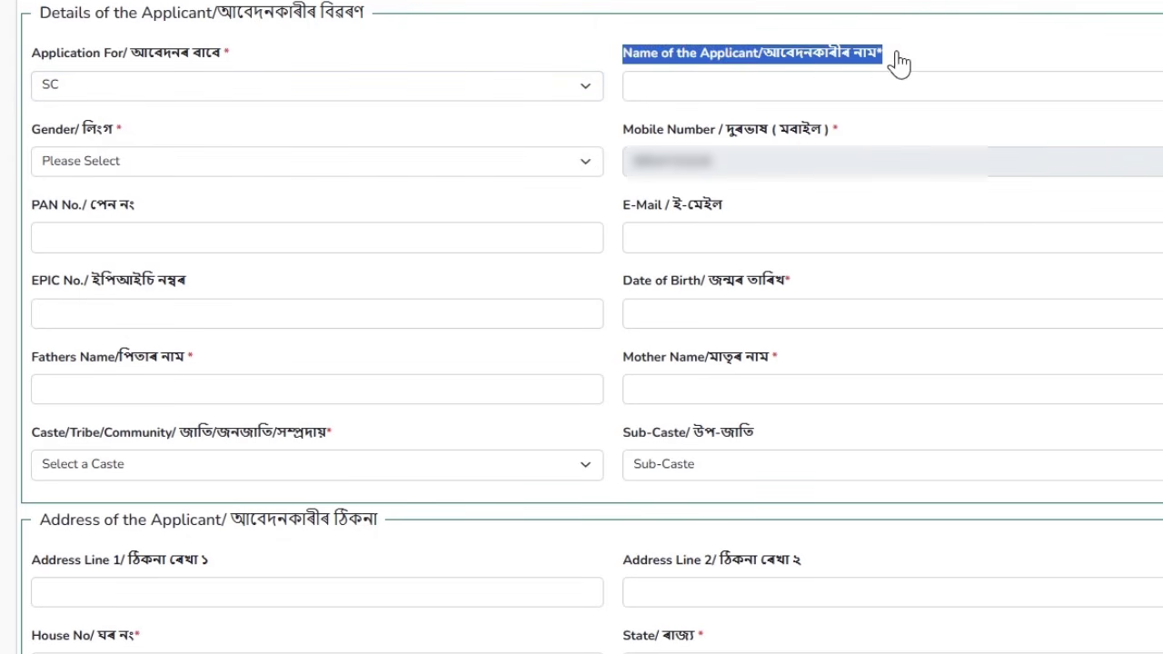
left_click(831, 71)
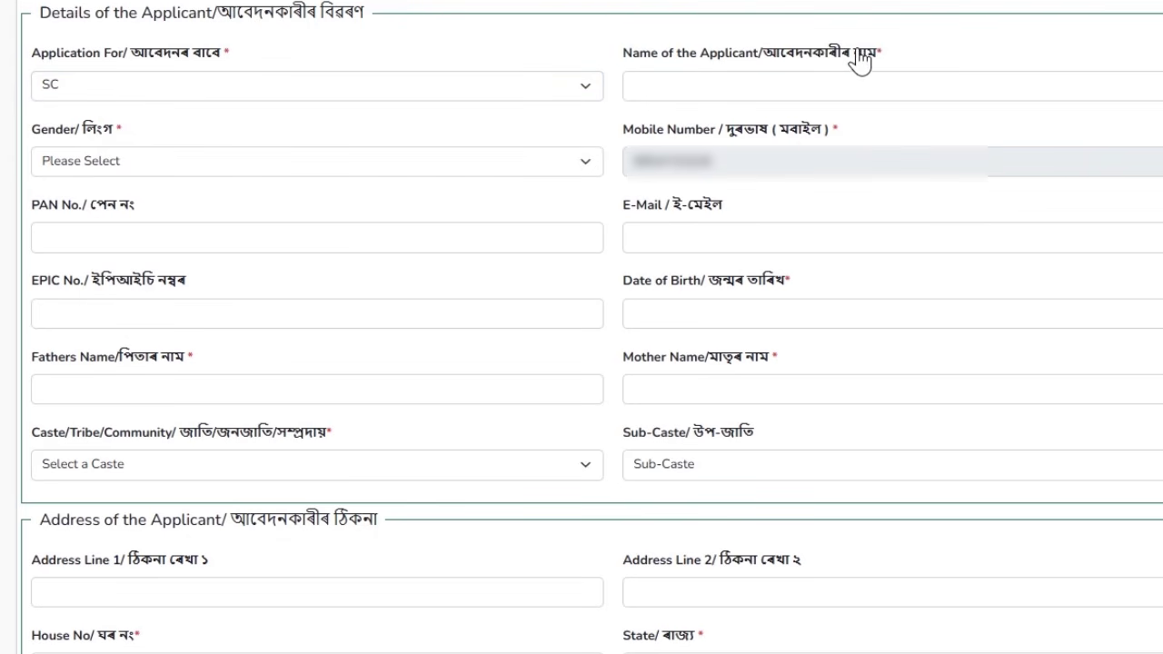
left_click(709, 88)
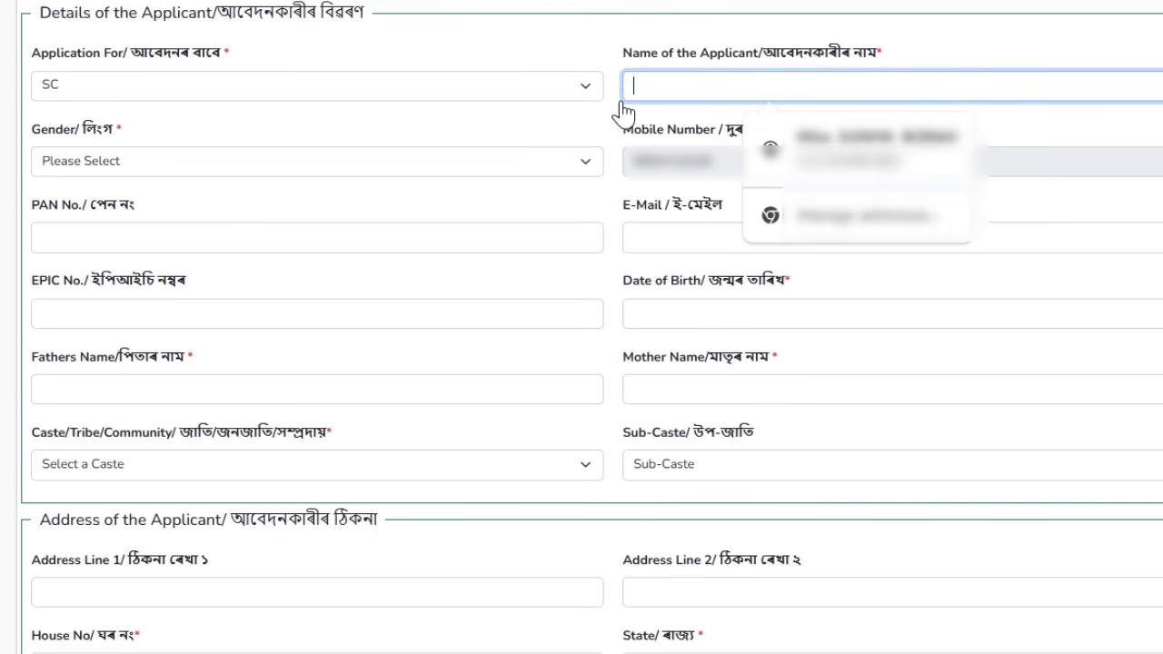
left_click(555, 110)
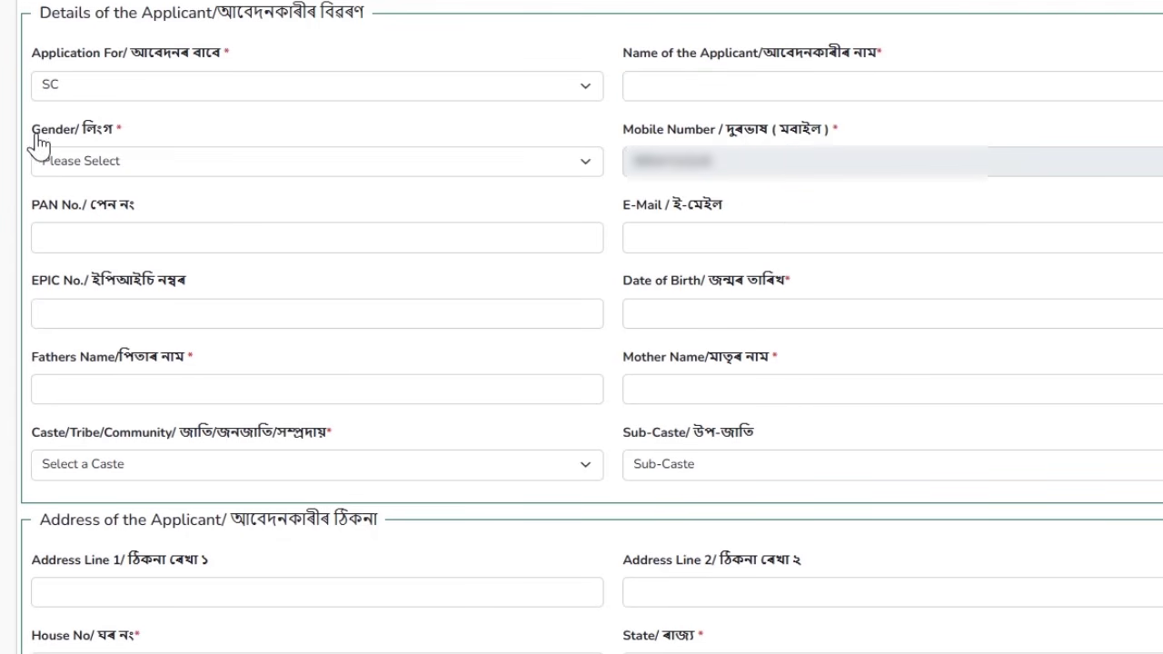
left_click_drag(33, 136, 121, 151)
left_click(114, 164)
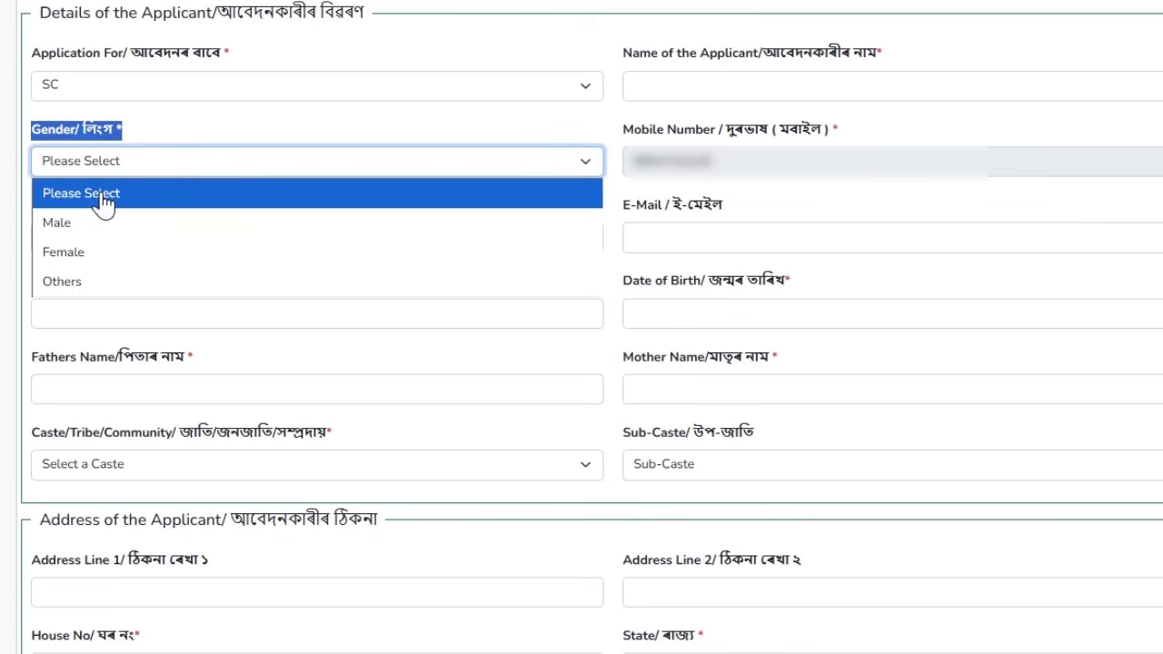
left_click(210, 120)
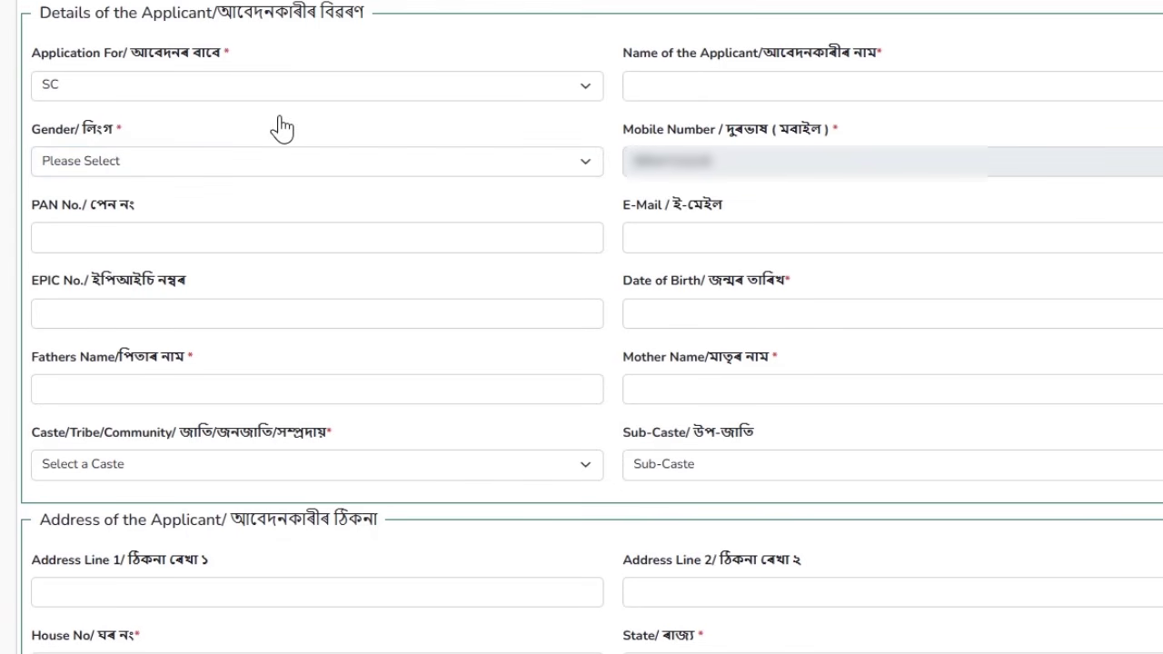
left_click_drag(635, 138, 751, 160)
left_click_drag(33, 206, 180, 212)
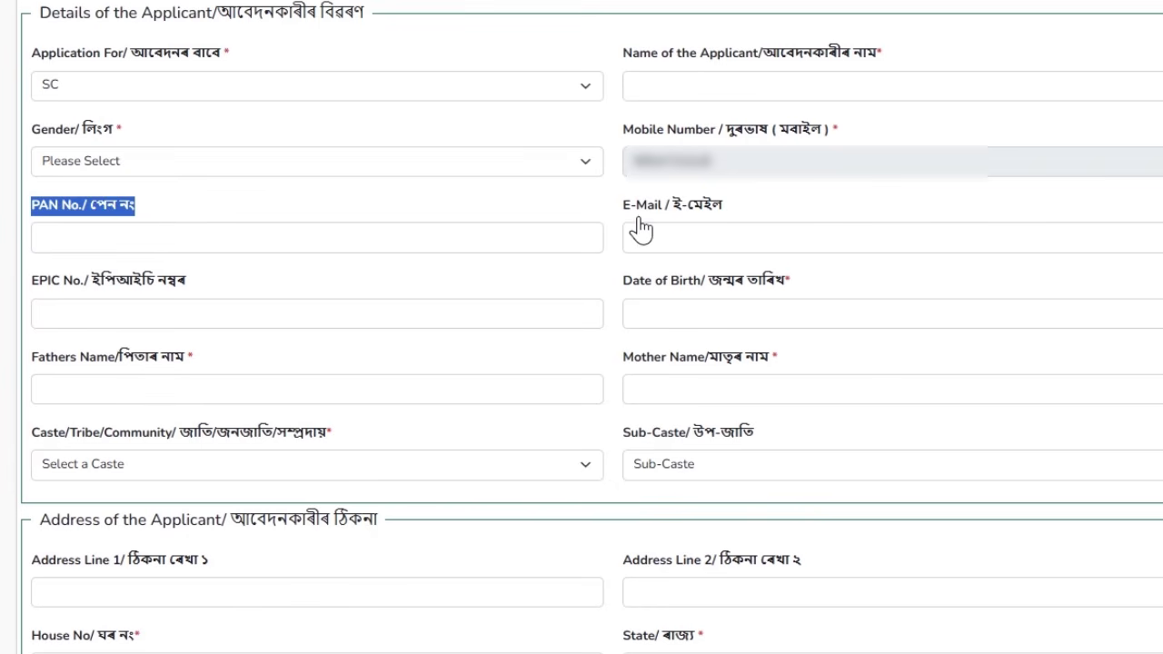
left_click_drag(625, 207, 724, 216)
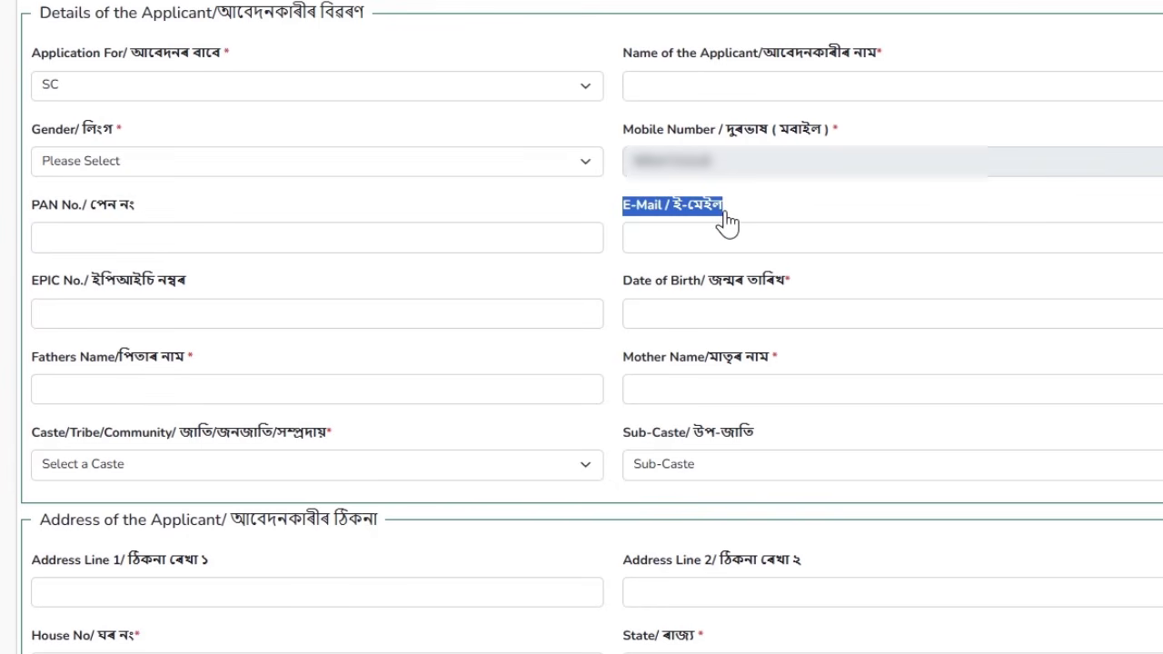
left_click_drag(32, 281, 163, 295)
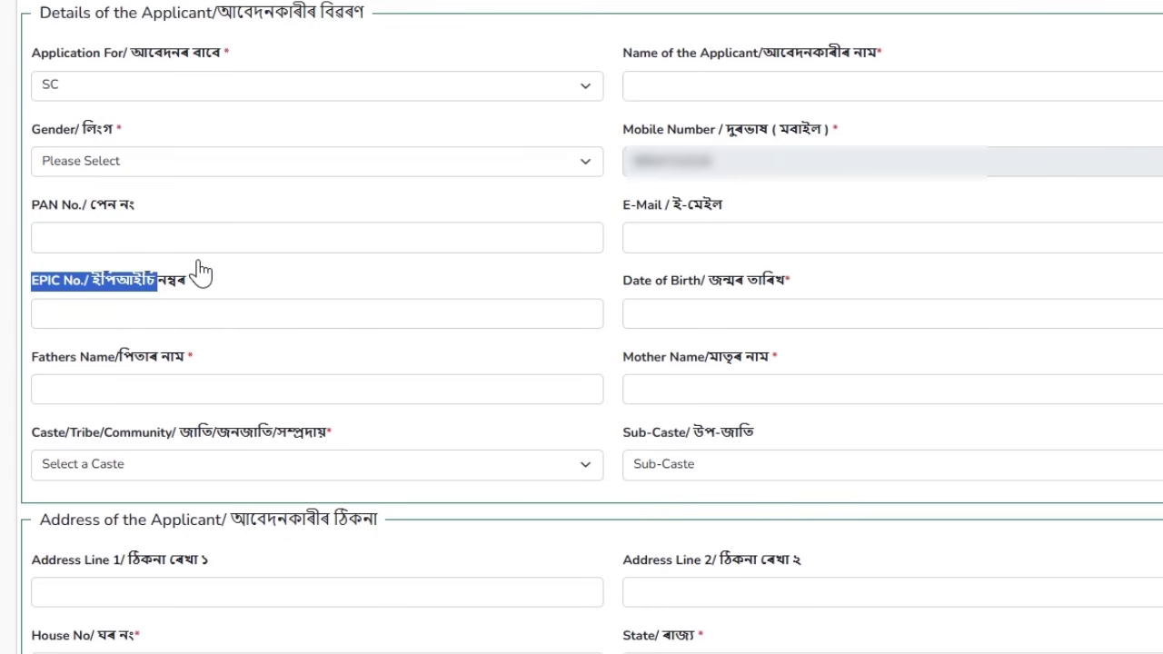
Step: Pick the applicant's date of birth from the calendar, choosing the year, month and day
left_click_drag(624, 283, 815, 290)
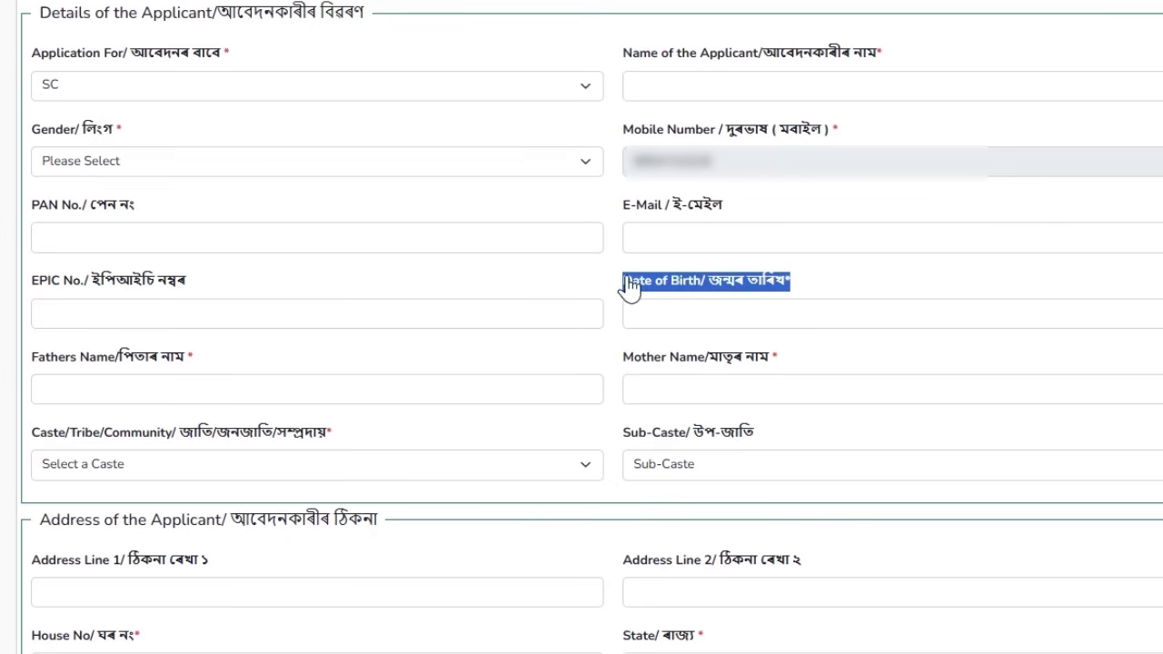
left_click(674, 287)
left_click(673, 318)
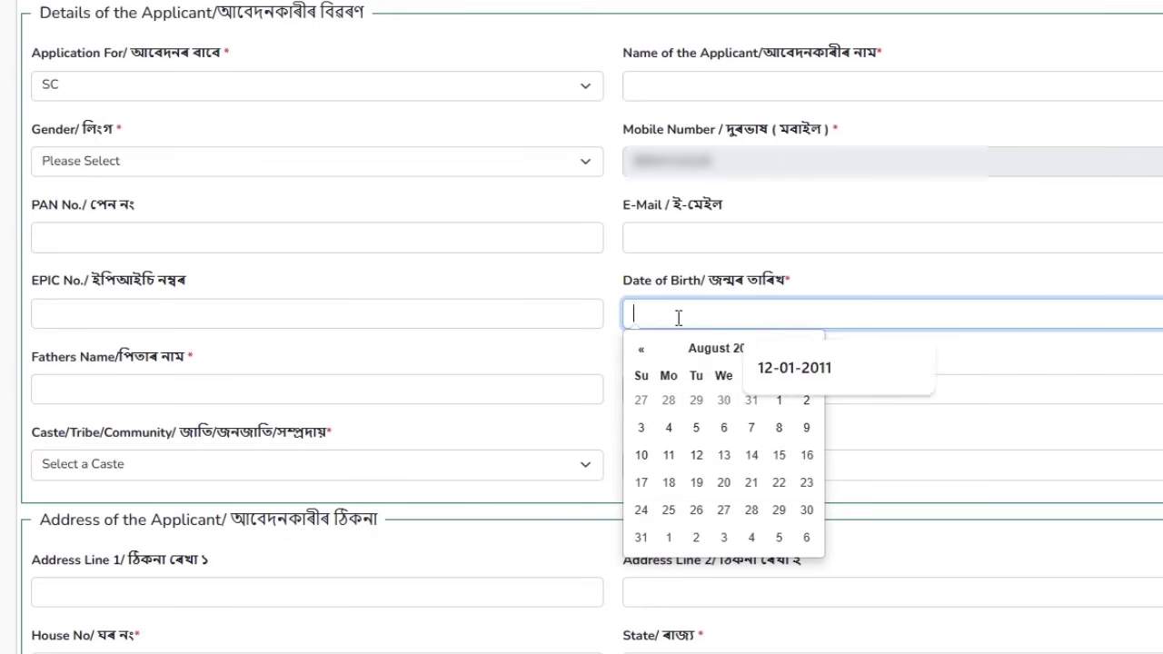
left_click(733, 352)
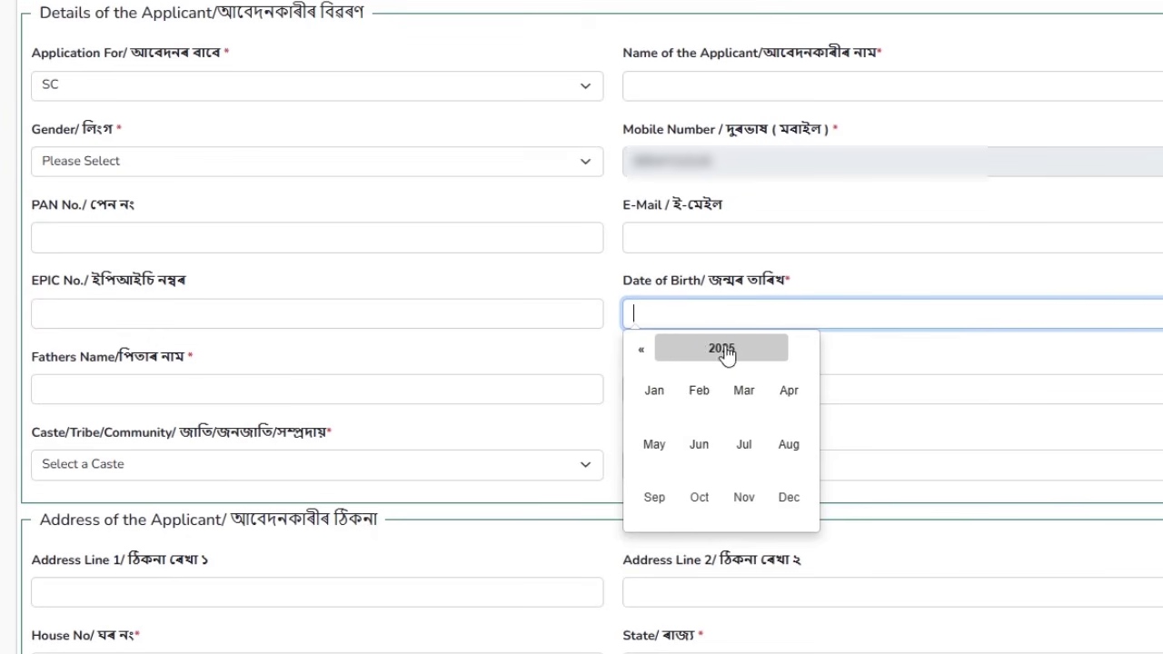
left_click(733, 354)
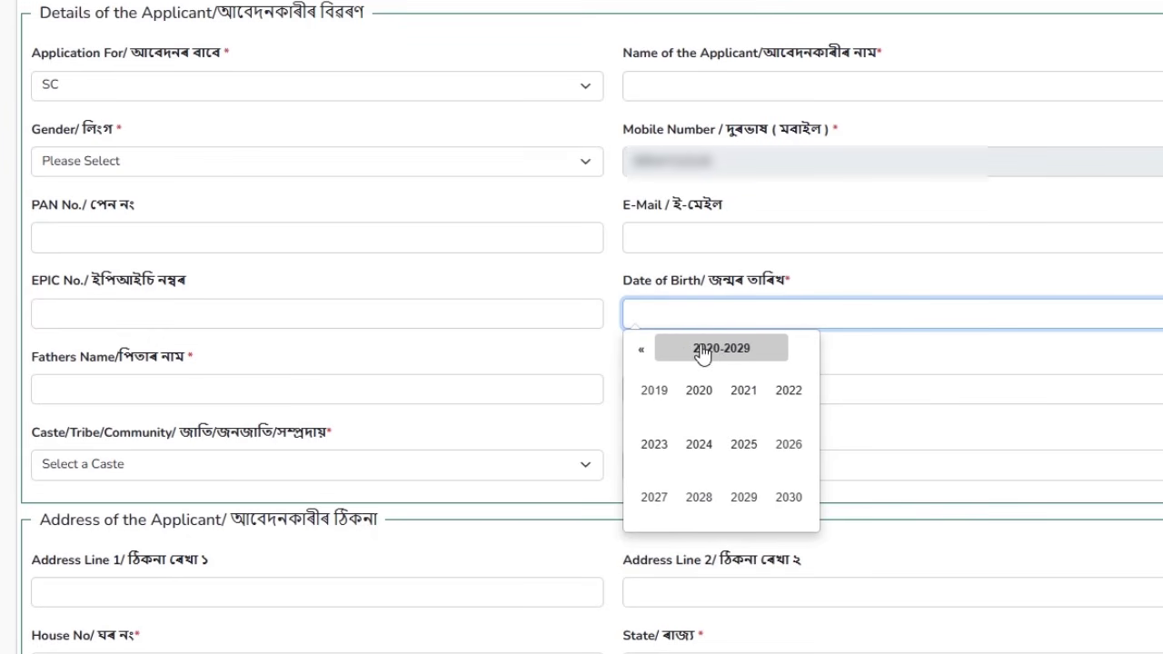
left_click(666, 397)
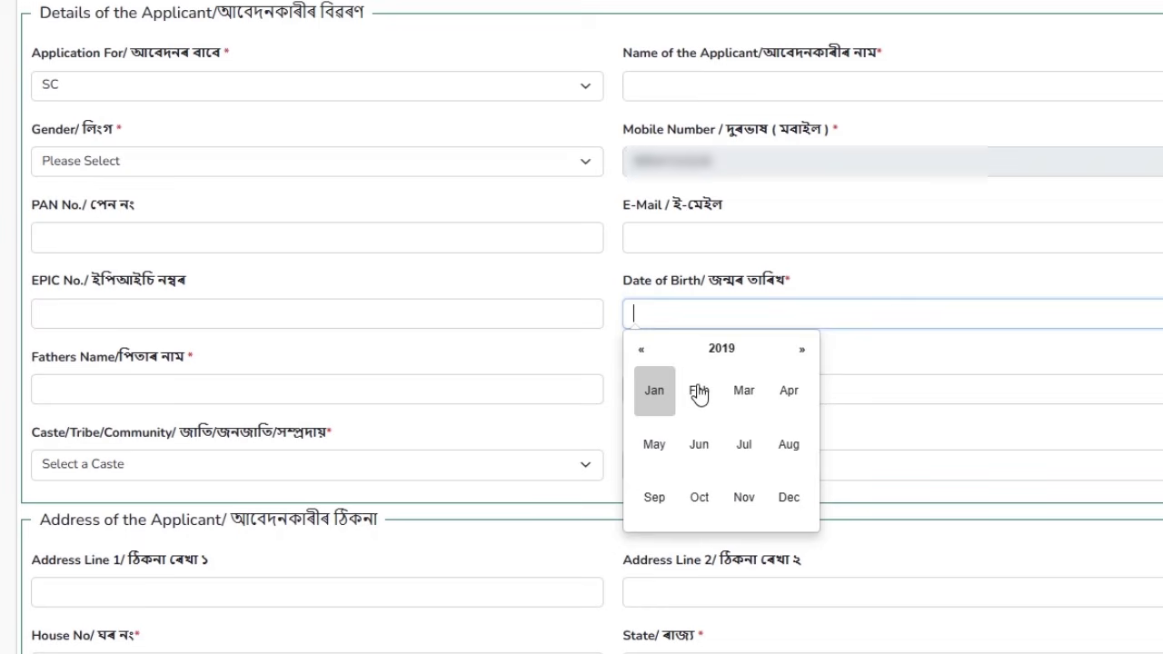
left_click(754, 401)
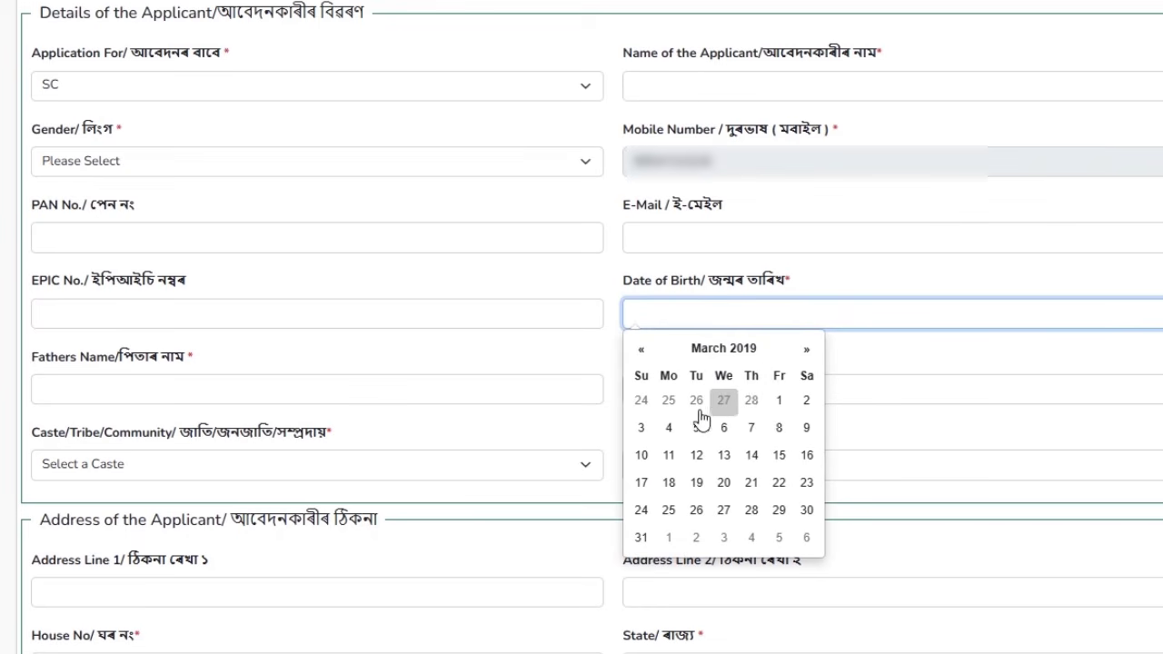
left_click(780, 402)
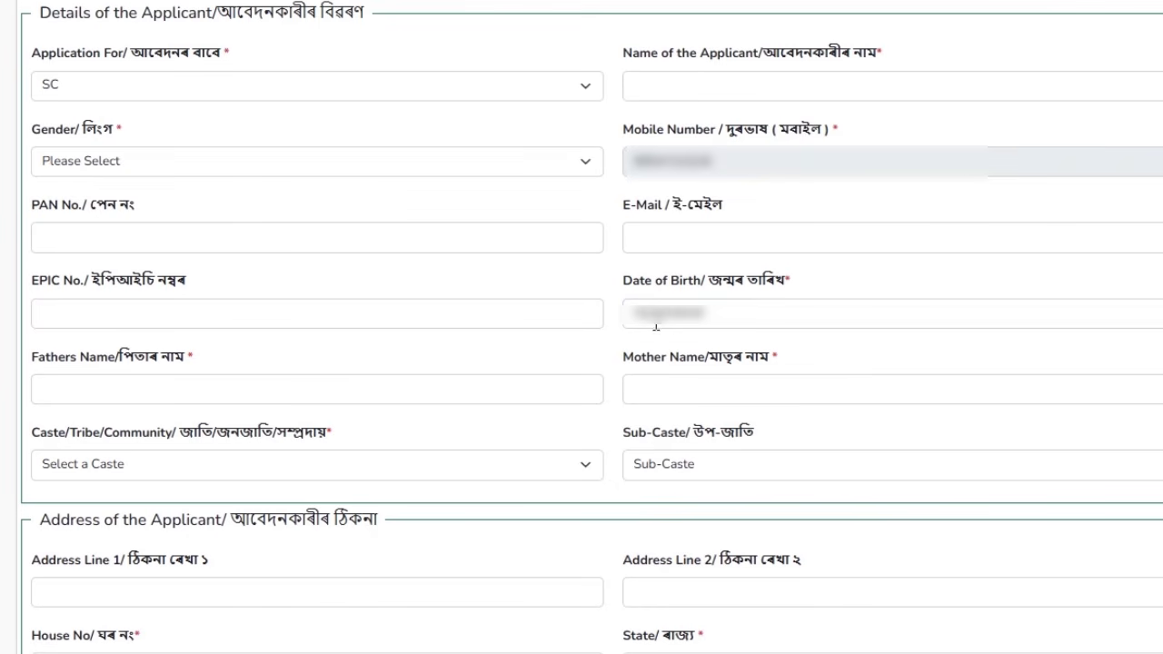
Step: Review the parents' name fields, and set the caste to Brittial Bania,Bania with sub-caste Bania
left_click_drag(38, 360, 228, 360)
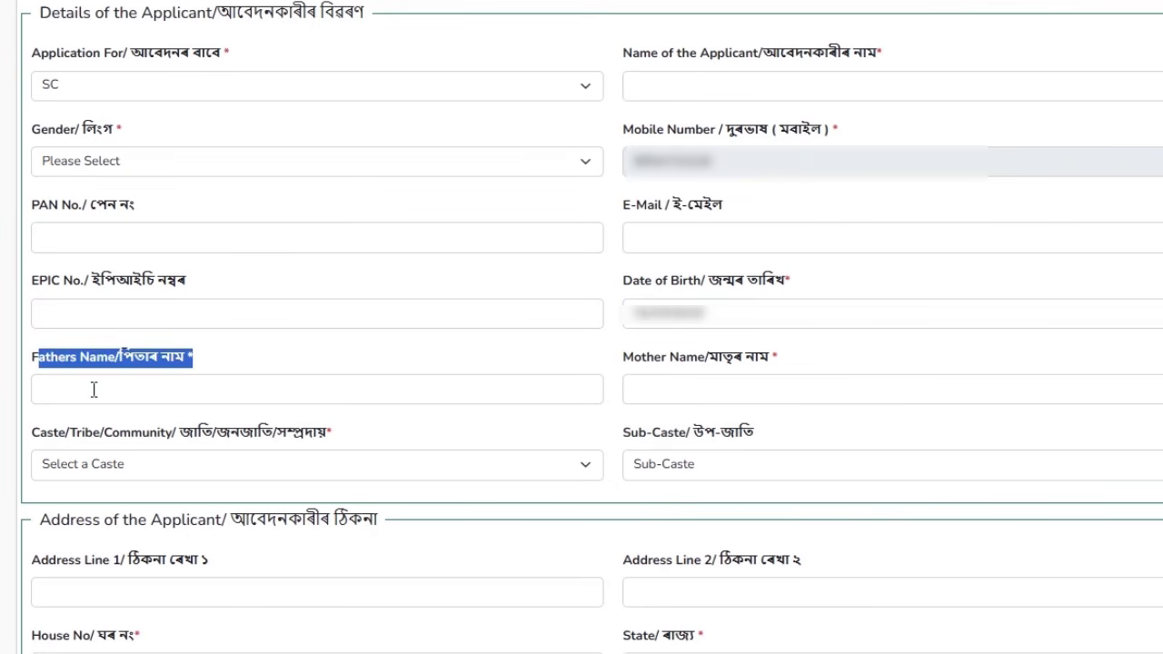
left_click_drag(627, 359, 787, 379)
left_click(674, 384)
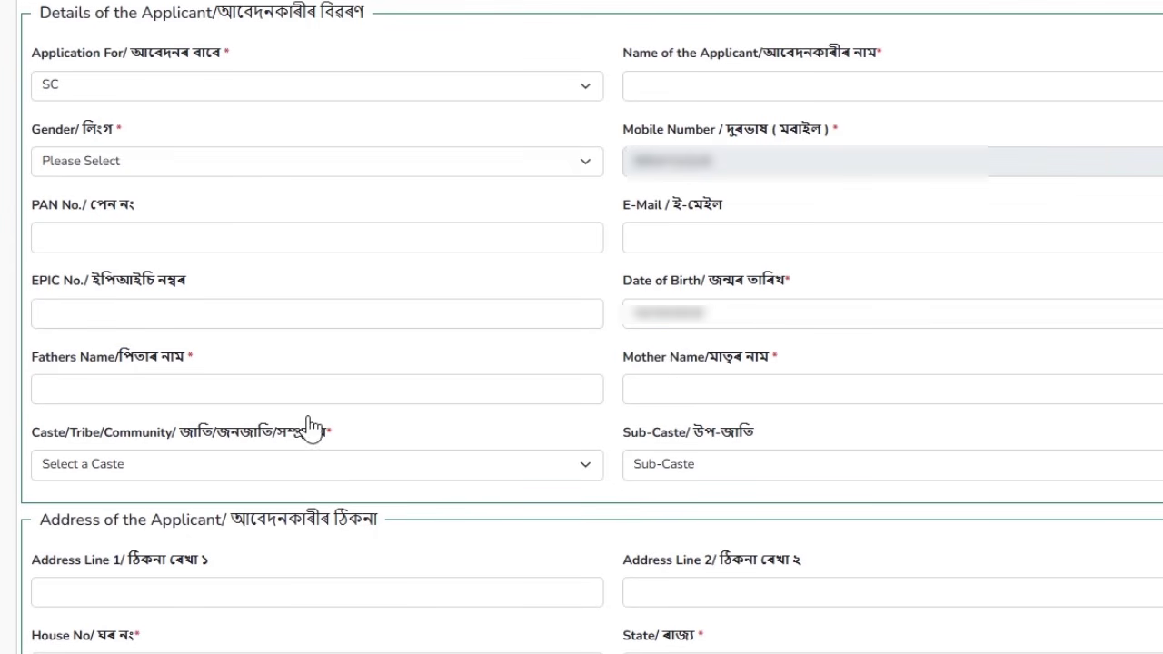
left_click(154, 468)
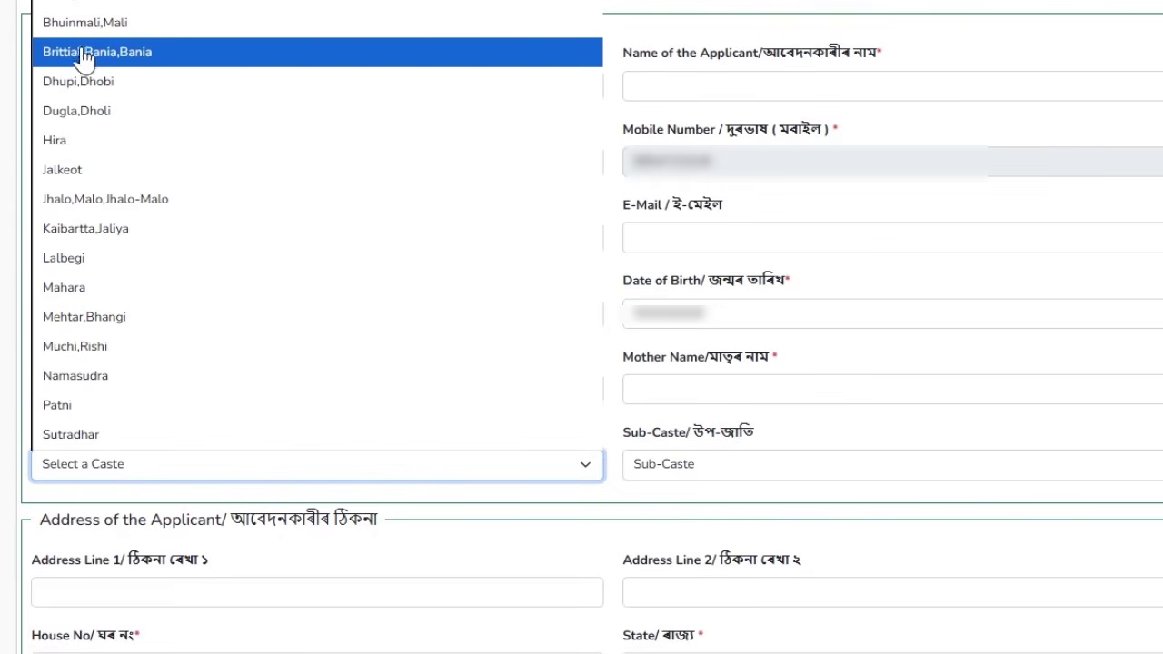
left_click(160, 65)
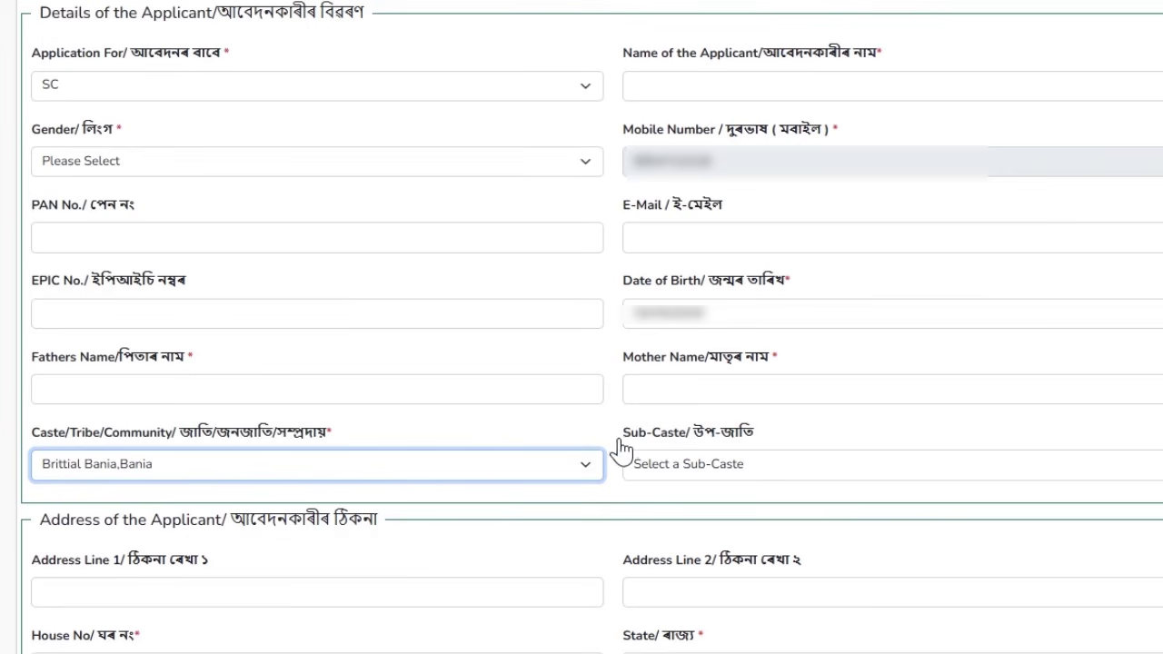
left_click_drag(622, 434, 745, 435)
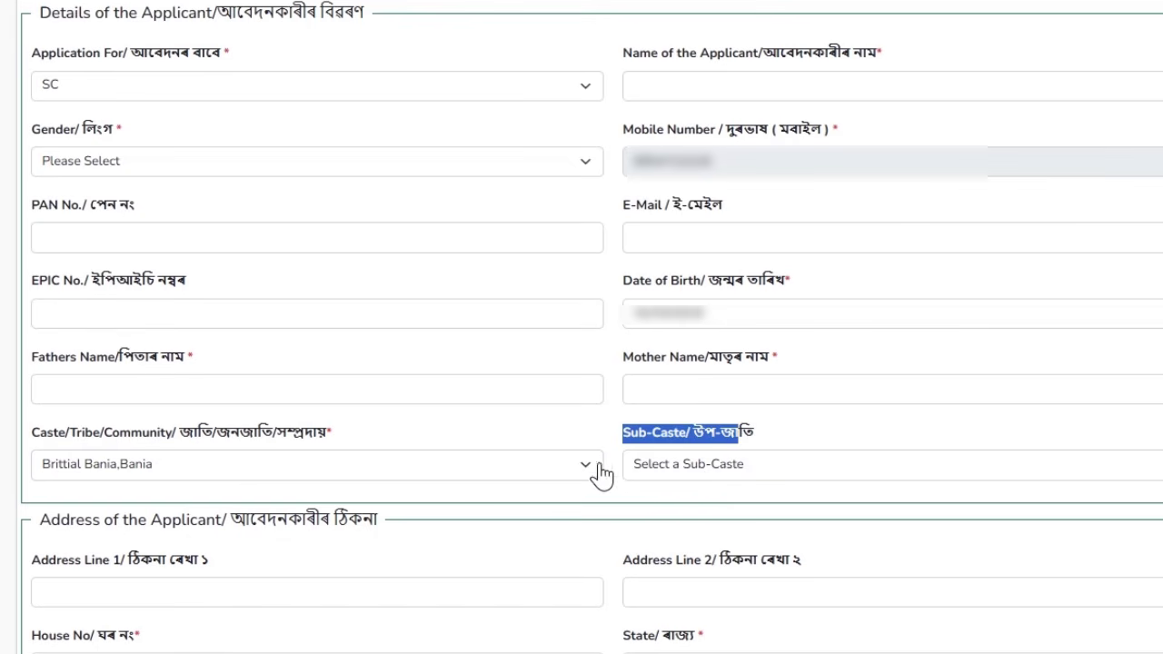
left_click(684, 467)
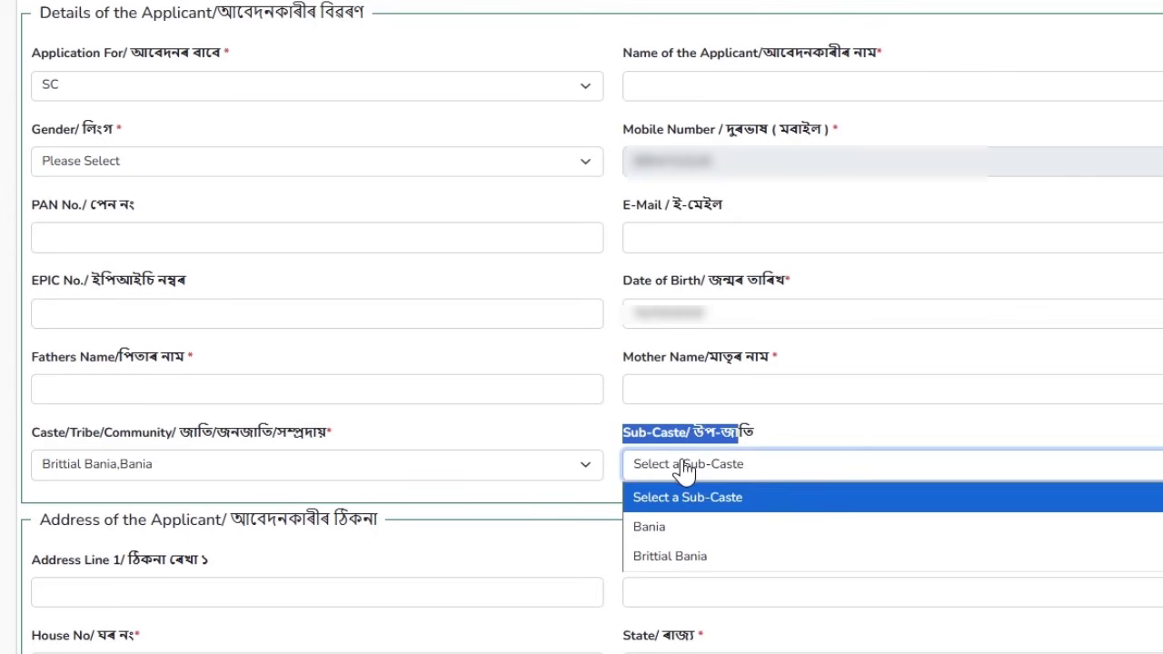
left_click(673, 532)
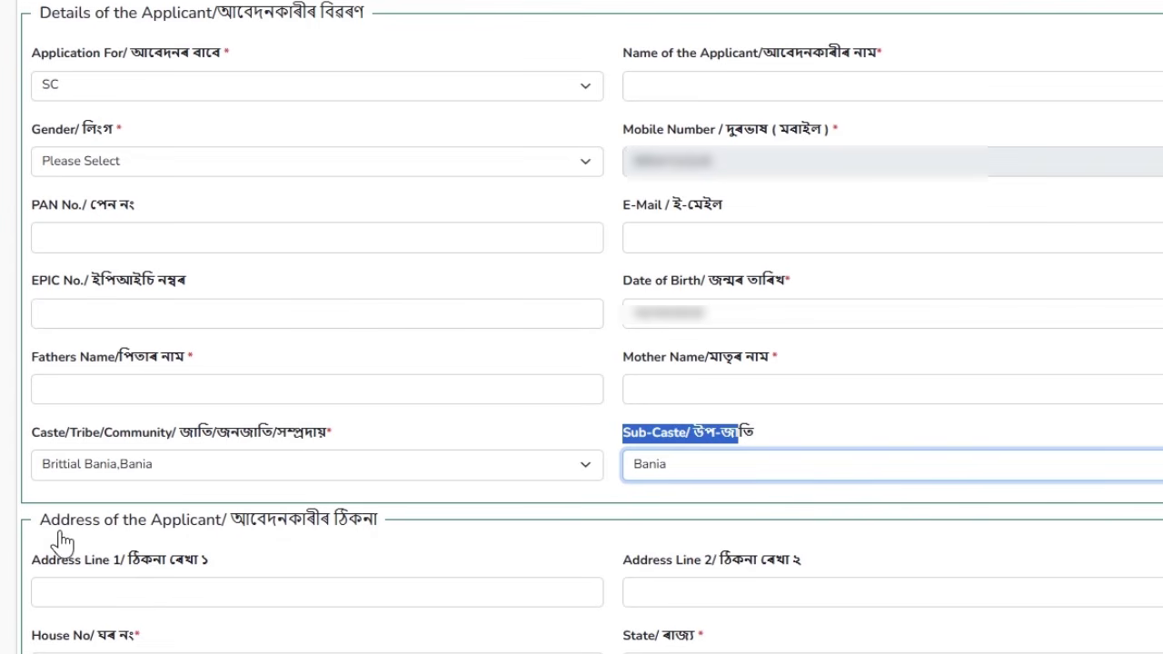
Step: Examine the Address Line 1 and Address Line 2 fields in the applicant's address section
left_click_drag(44, 516, 411, 511)
scroll(411, 510, "down", 3)
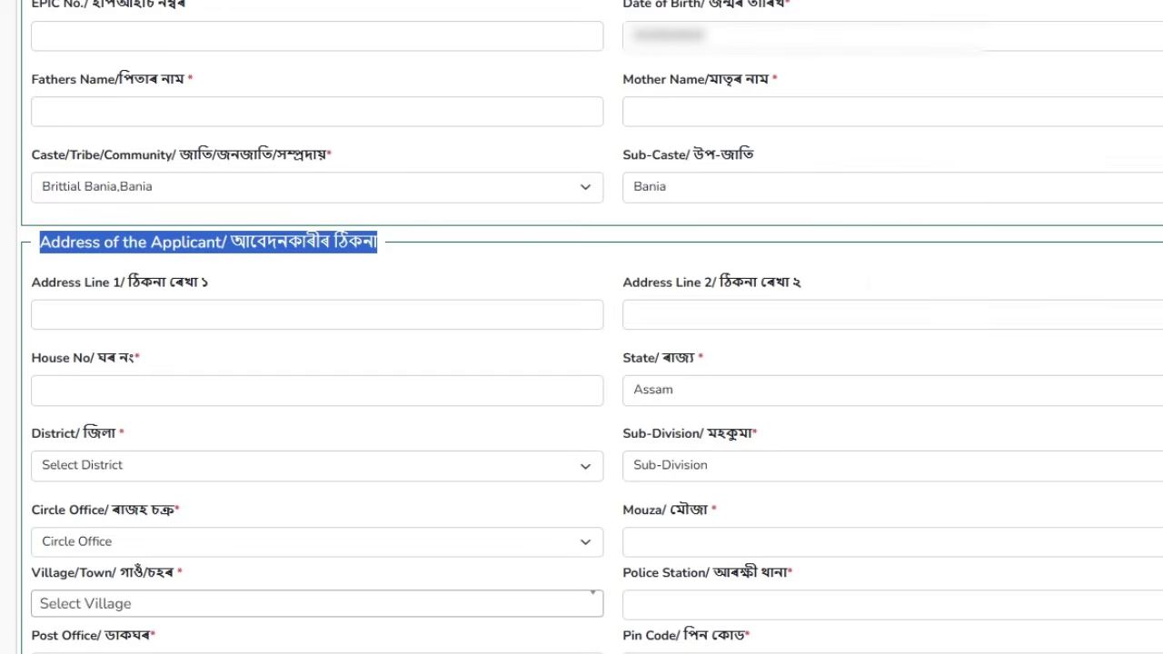
left_click(82, 309)
left_click_drag(40, 307, 154, 317)
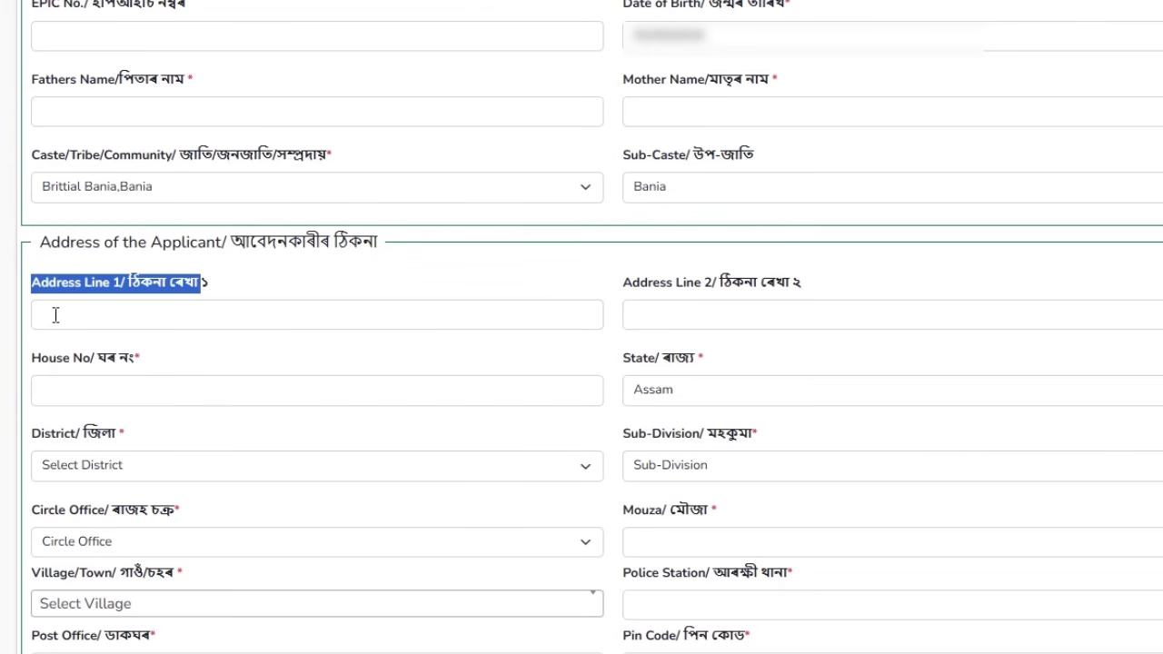
left_click_drag(627, 289, 817, 289)
left_click(817, 289)
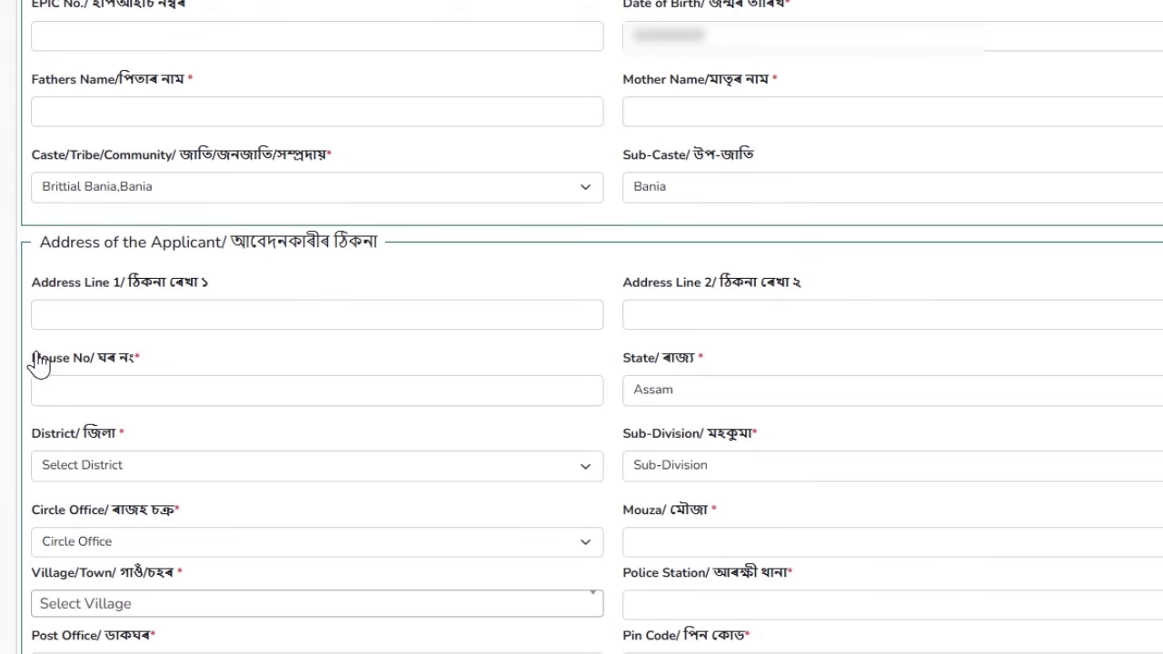
Step: Examine the House No, State and District fields of the applicant's address, including the available district options
left_click_drag(34, 359, 178, 361)
left_click(180, 365)
left_click_drag(624, 364, 706, 368)
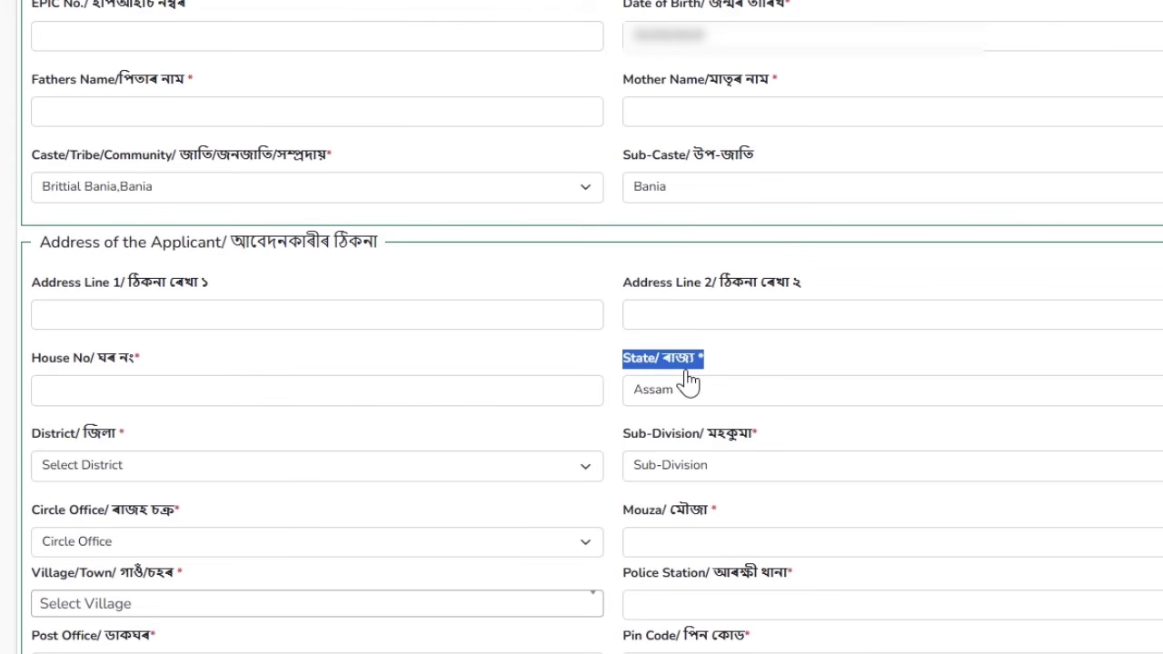
left_click_drag(27, 436, 182, 428)
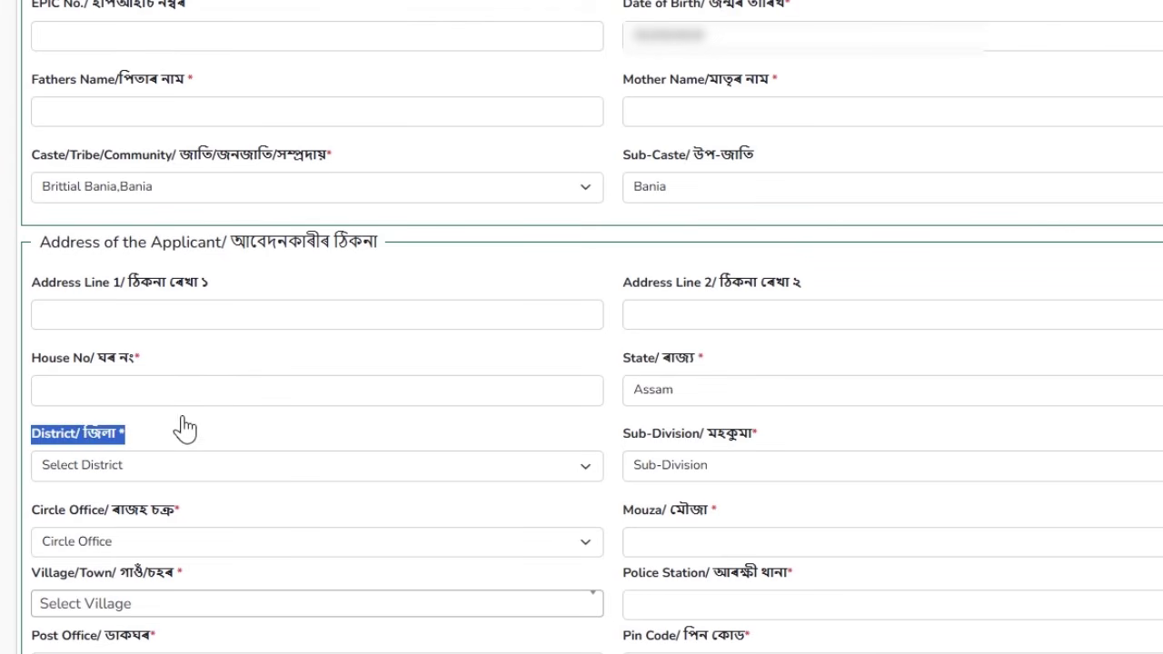
left_click(136, 464)
scroll(239, 215, "down", 1)
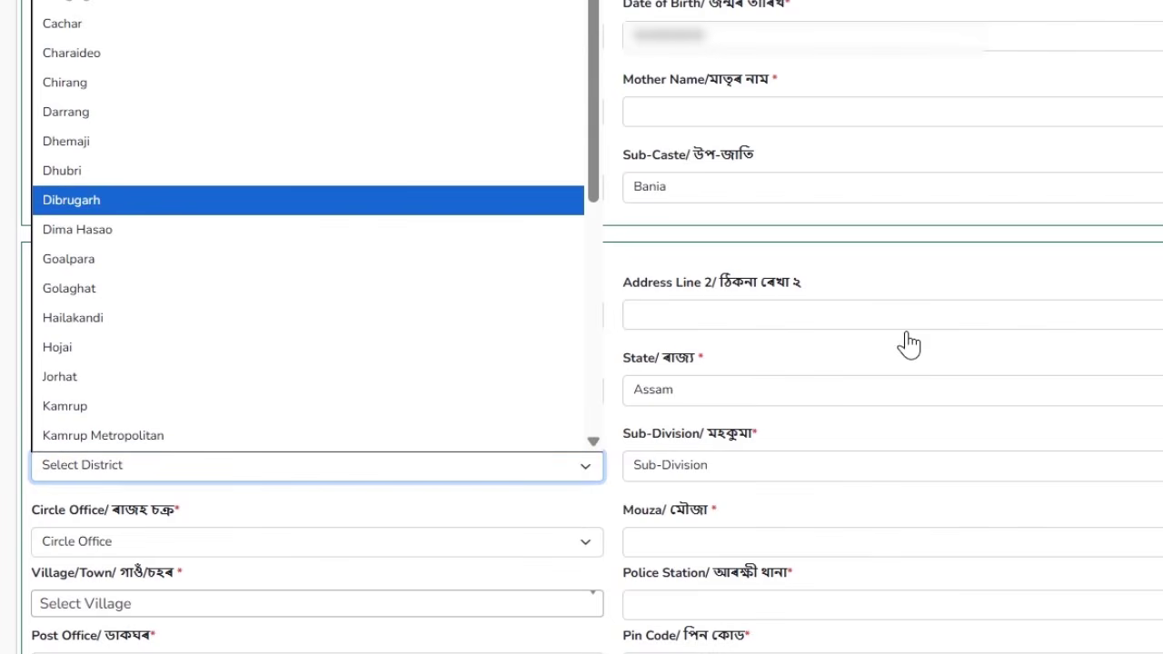
left_click(850, 364)
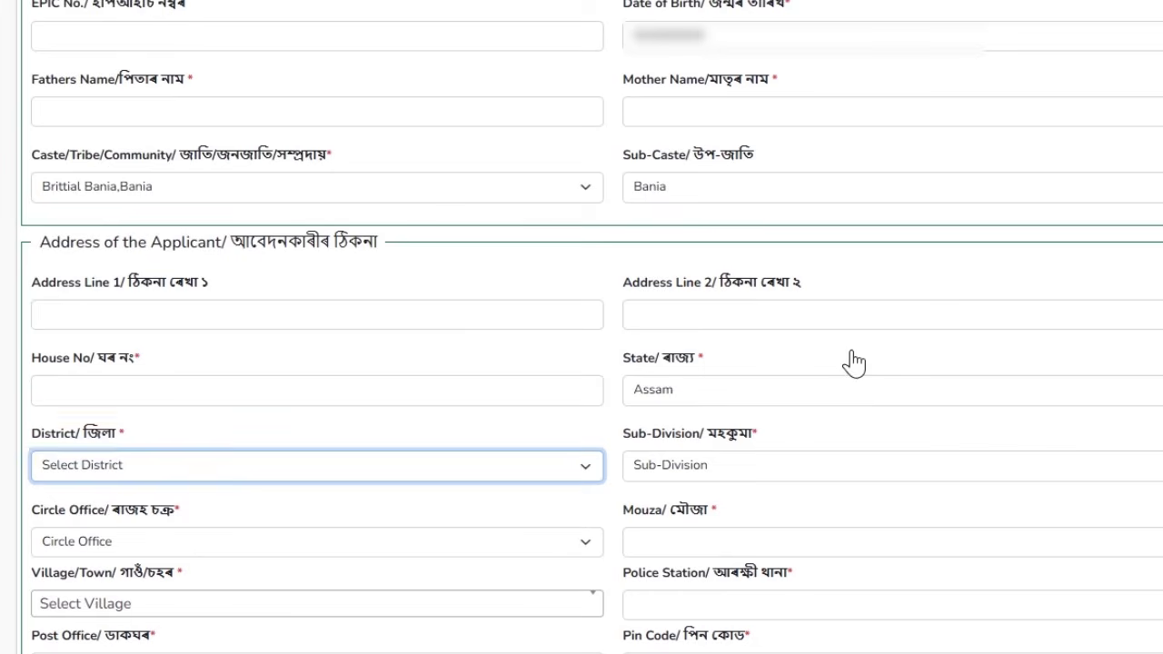
Step: Examine the Sub-Division, Circle Office and Mouza fields in the applicant's address section
left_click_drag(639, 433, 709, 475)
left_click(709, 472)
left_click(640, 449)
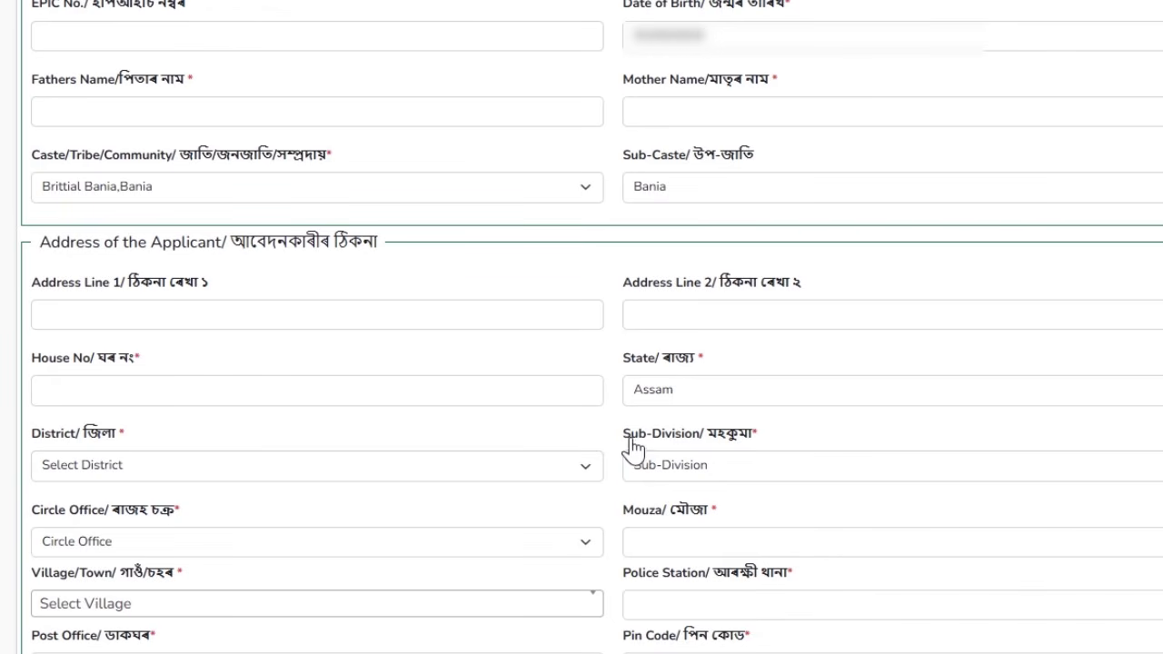
left_click_drag(634, 448, 745, 460)
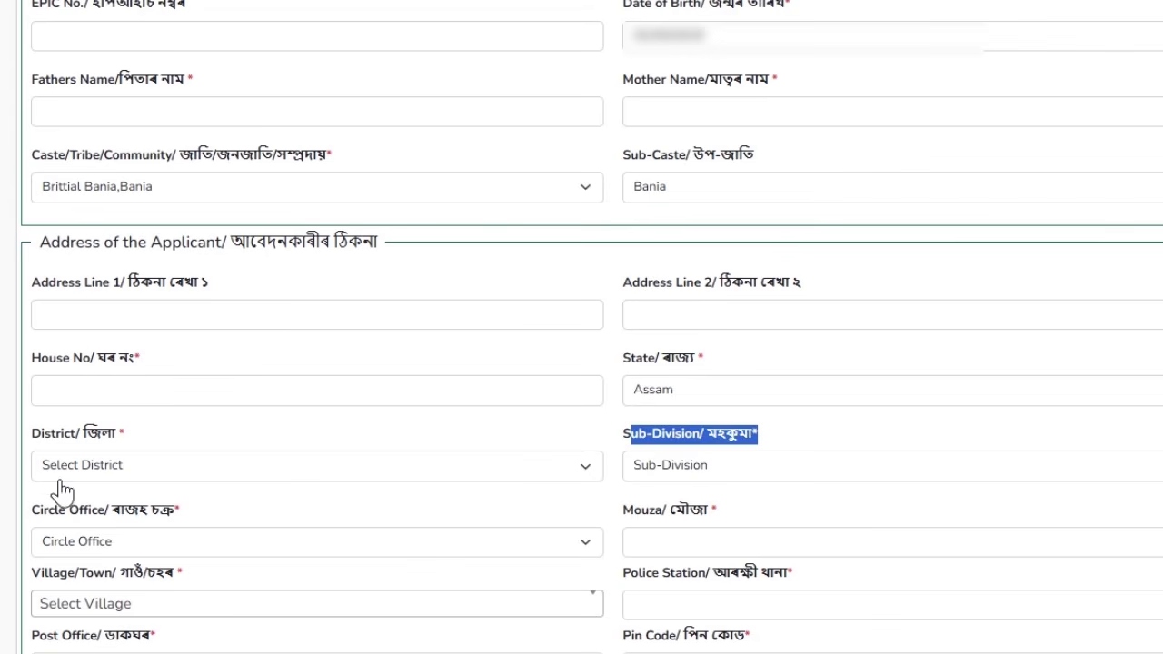
left_click_drag(33, 512, 222, 514)
left_click(130, 545)
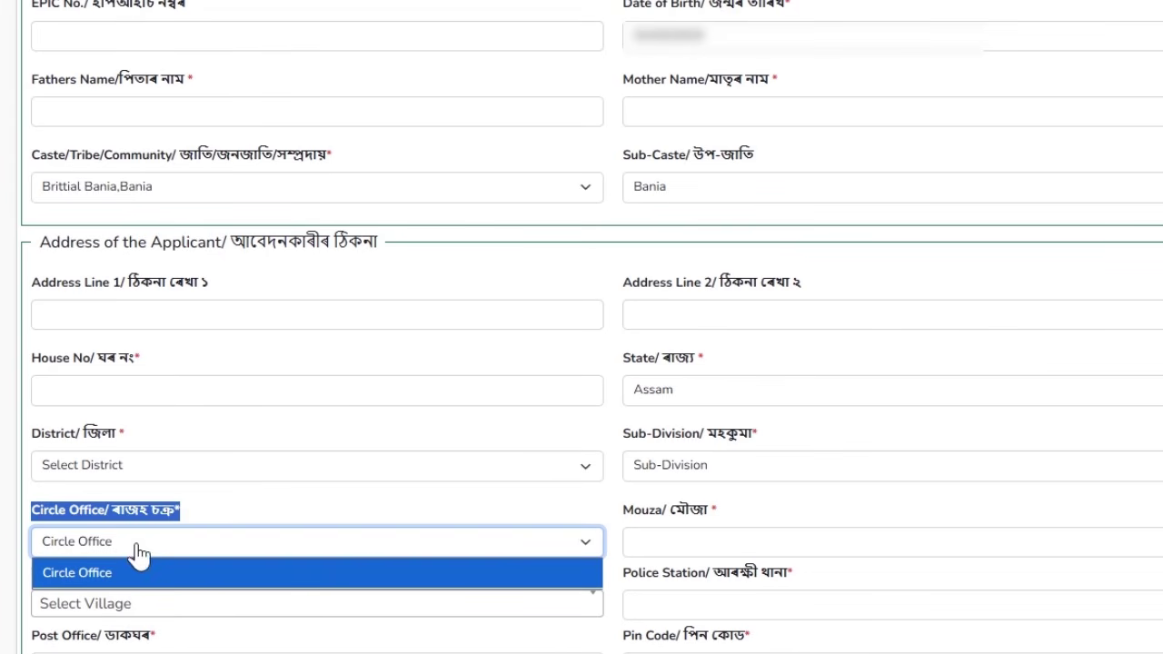
left_click(672, 522)
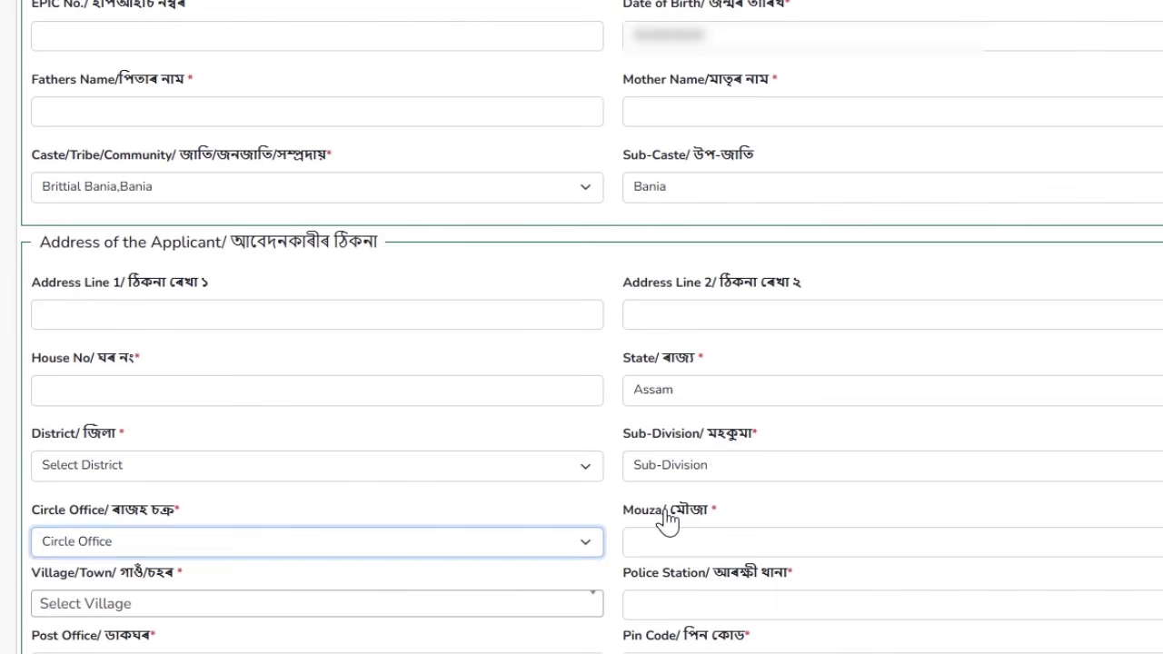
left_click_drag(635, 511, 732, 542)
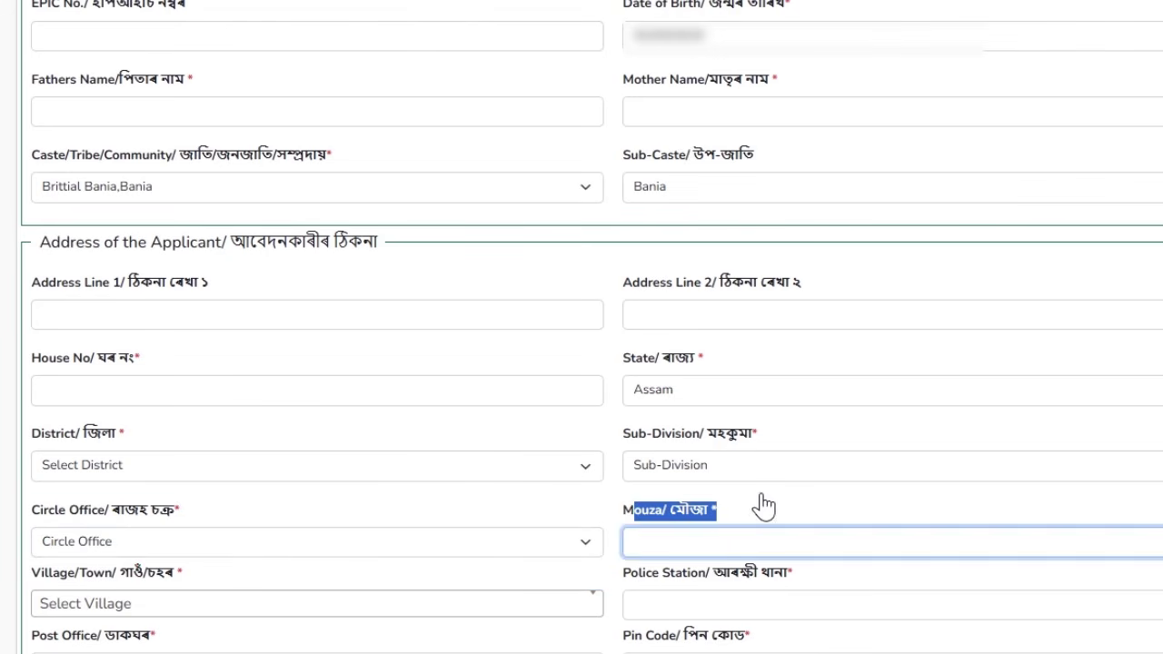
left_click(761, 507)
Step: Examine the Village/Town, Police Station, Post Office and Pin Code fields of the applicant's address
left_click_drag(35, 574, 257, 566)
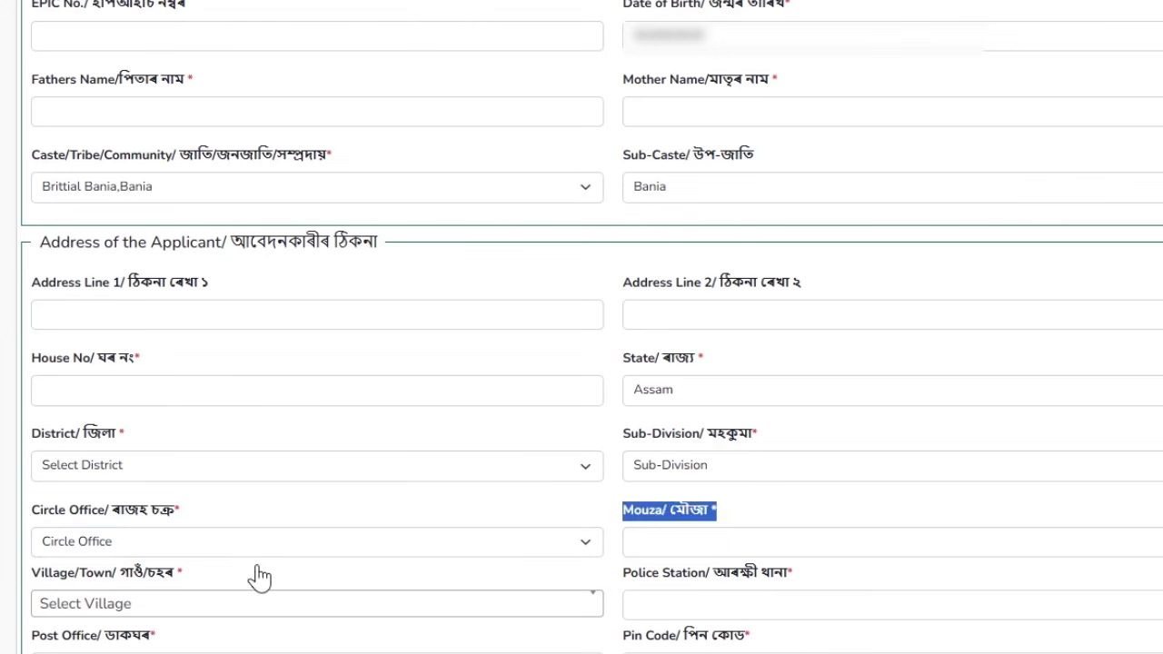
left_click(83, 578)
left_click_drag(41, 580, 160, 578)
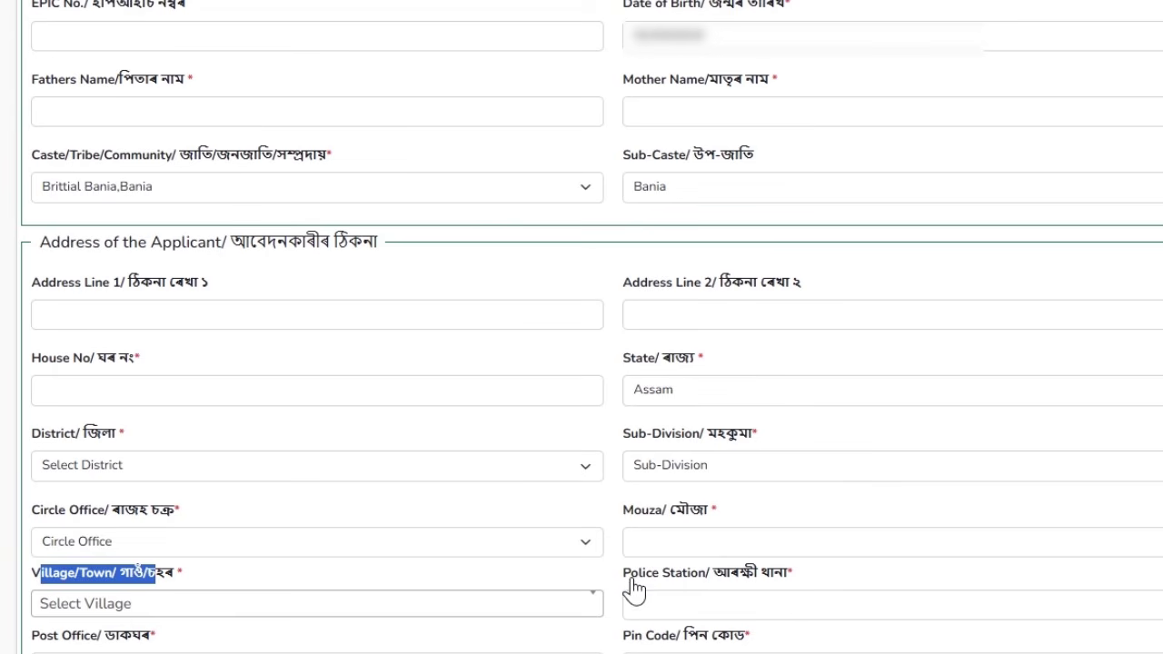
left_click_drag(633, 586, 812, 597)
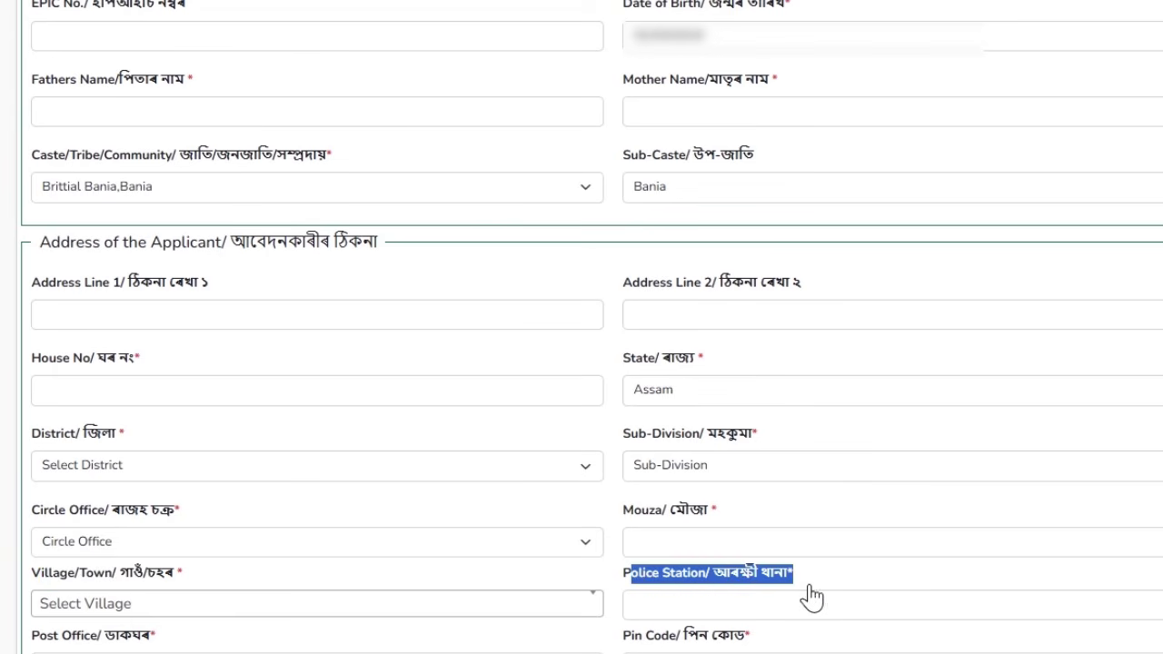
left_click(678, 605)
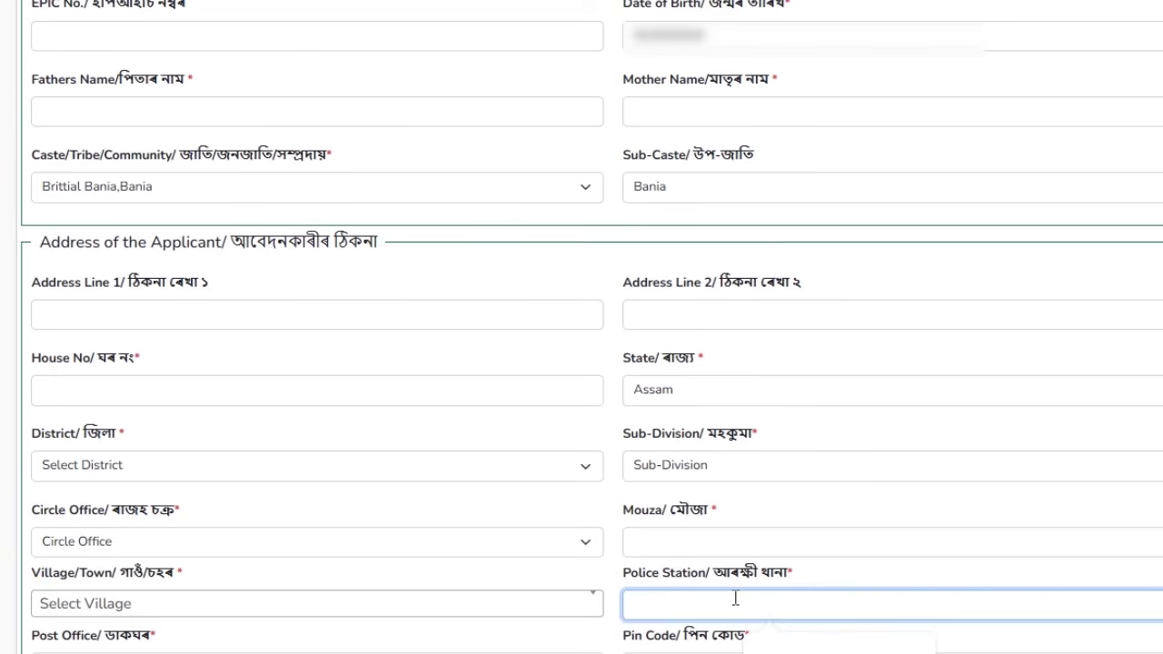
left_click(818, 548)
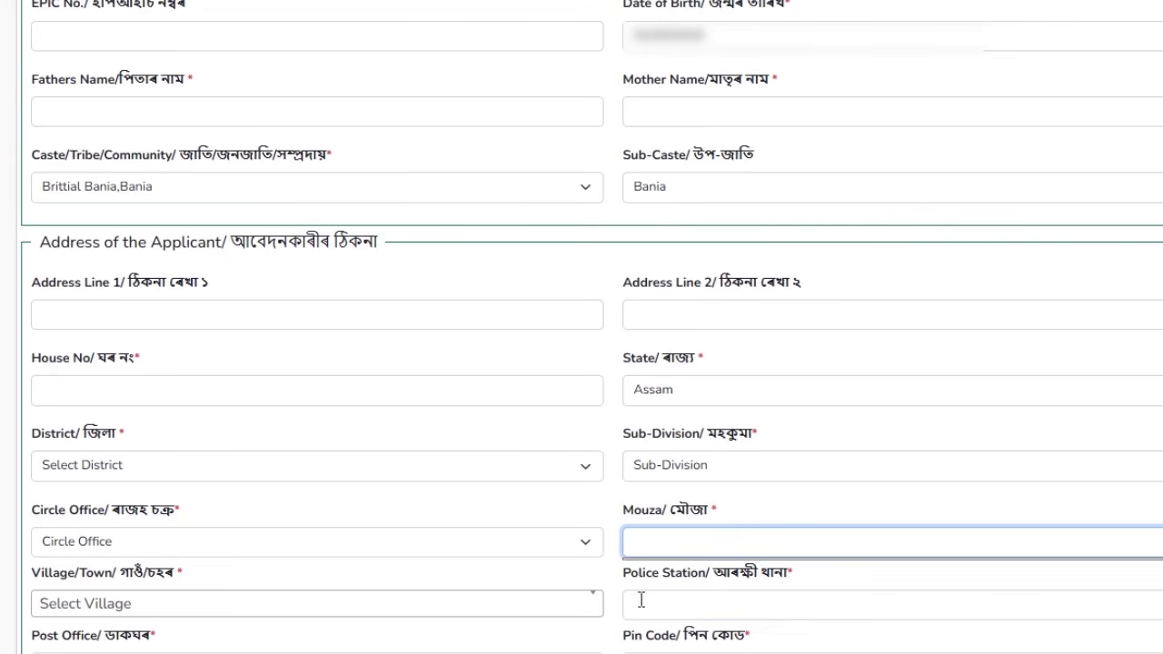
left_click_drag(630, 587, 690, 609)
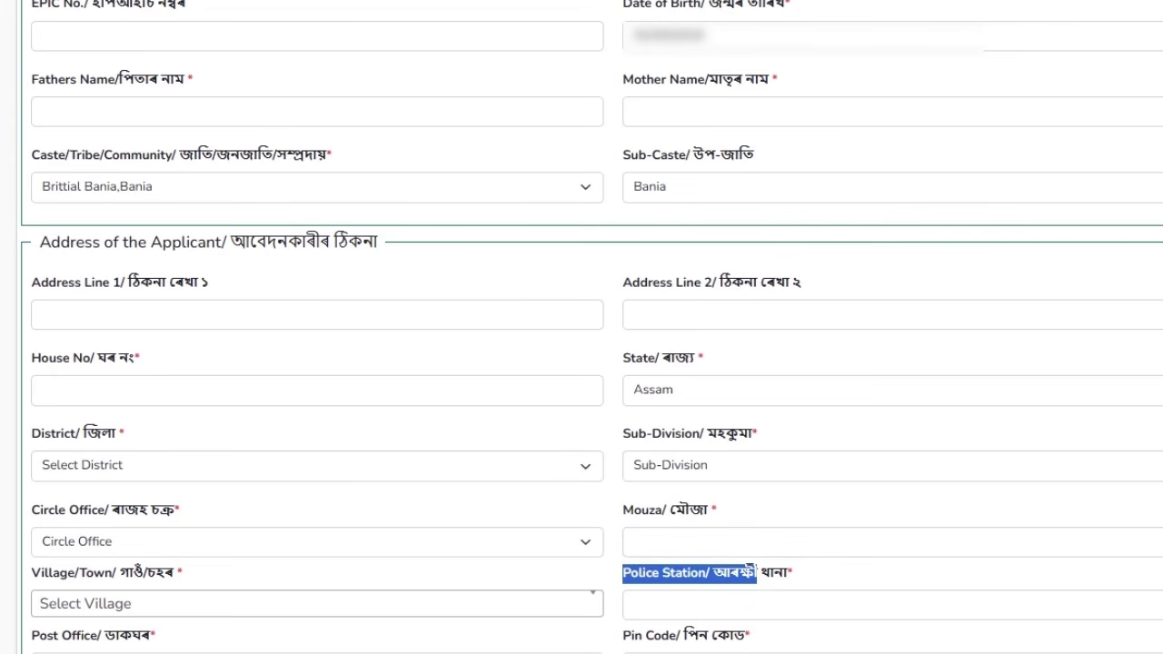
left_click_drag(38, 641, 226, 647)
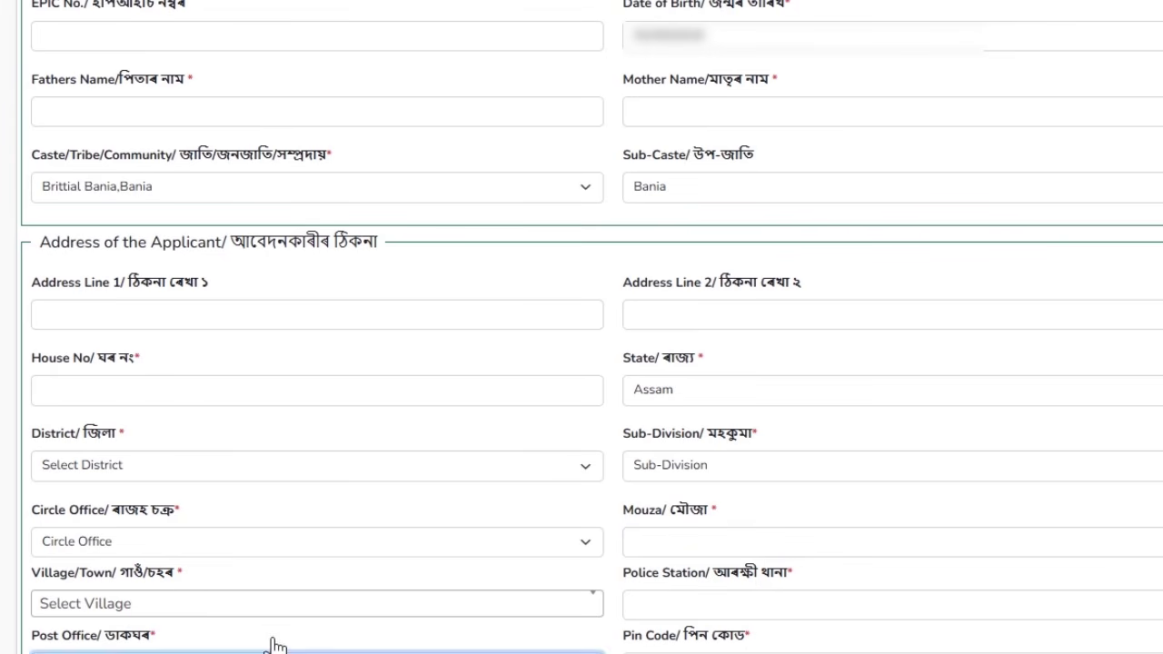
left_click_drag(629, 640, 754, 644)
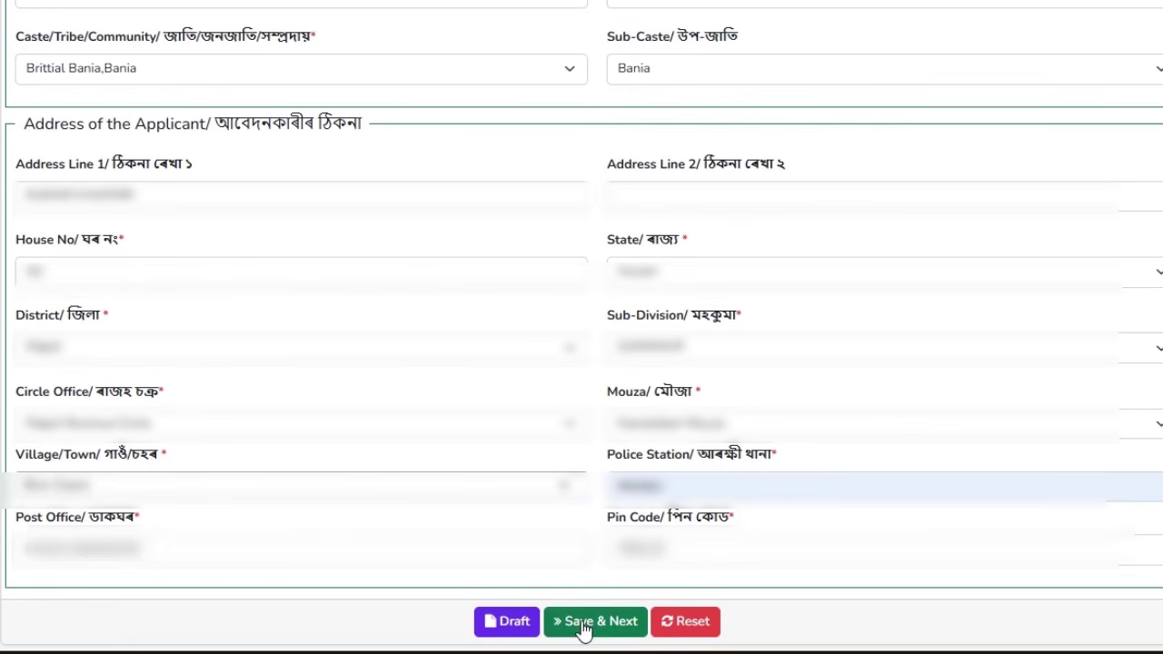
Step: Save the completed applicant details and address form, and confirm proceeding to the enclosures page
left_click(582, 629)
left_click(600, 627)
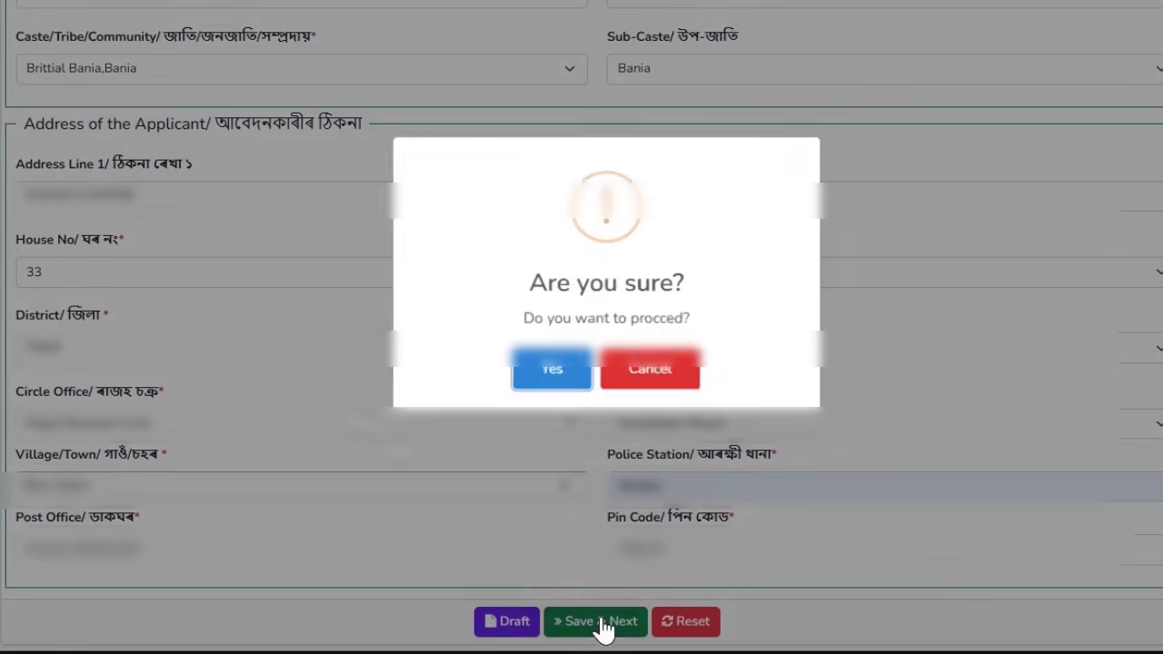
left_click(551, 373)
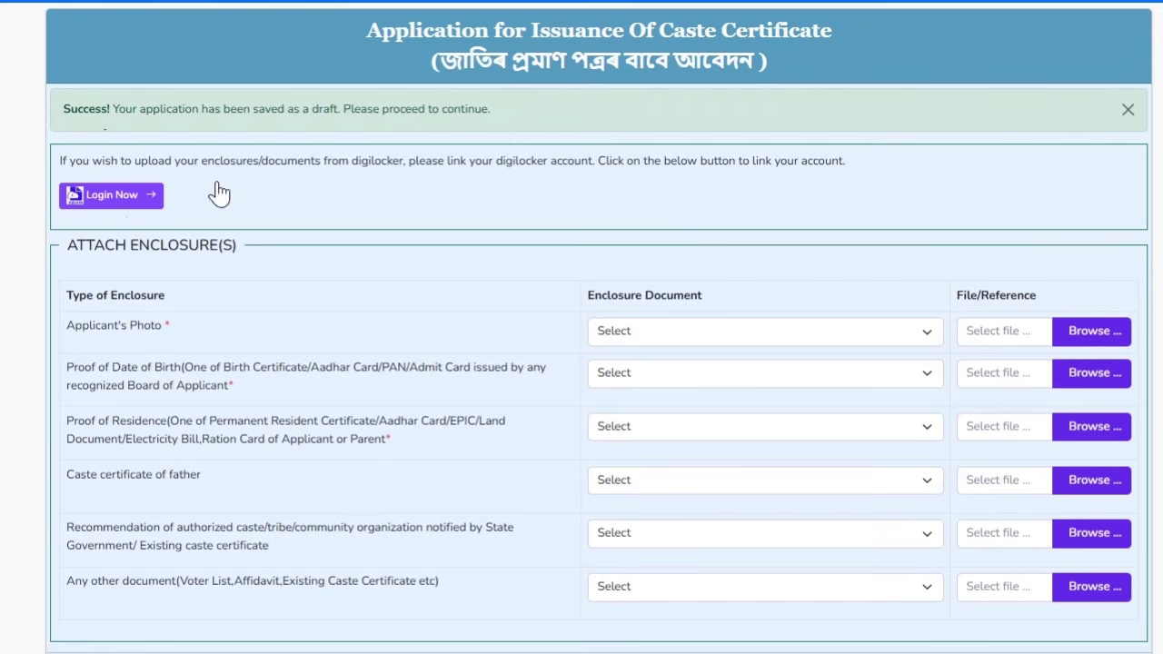
Step: Review the application title, the draft-saved notice and the list of enclosure types to attach
left_click_drag(386, 32, 856, 37)
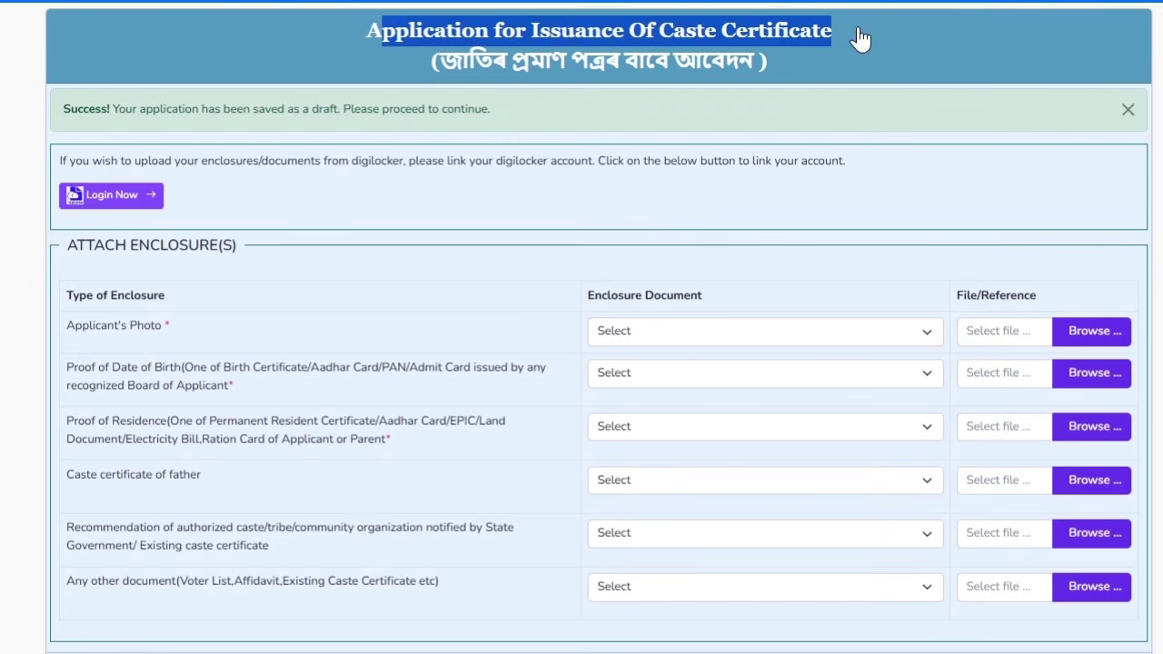
scroll(404, 95, "down", 1)
left_click_drag(60, 43, 499, 70)
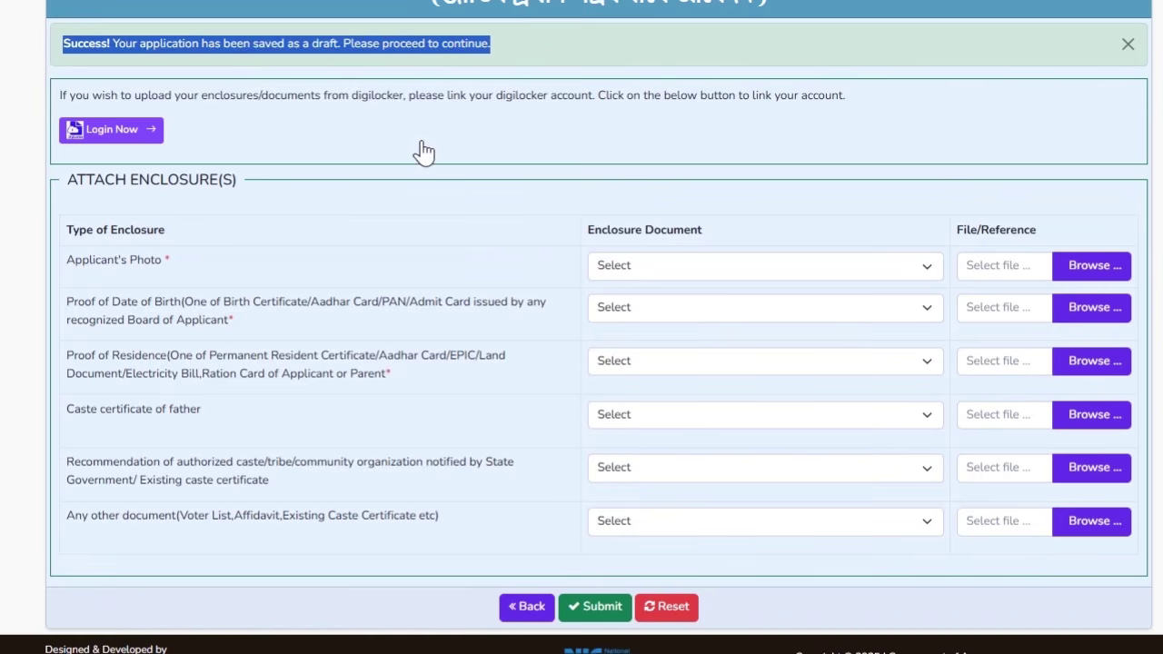
left_click_drag(75, 257, 389, 549)
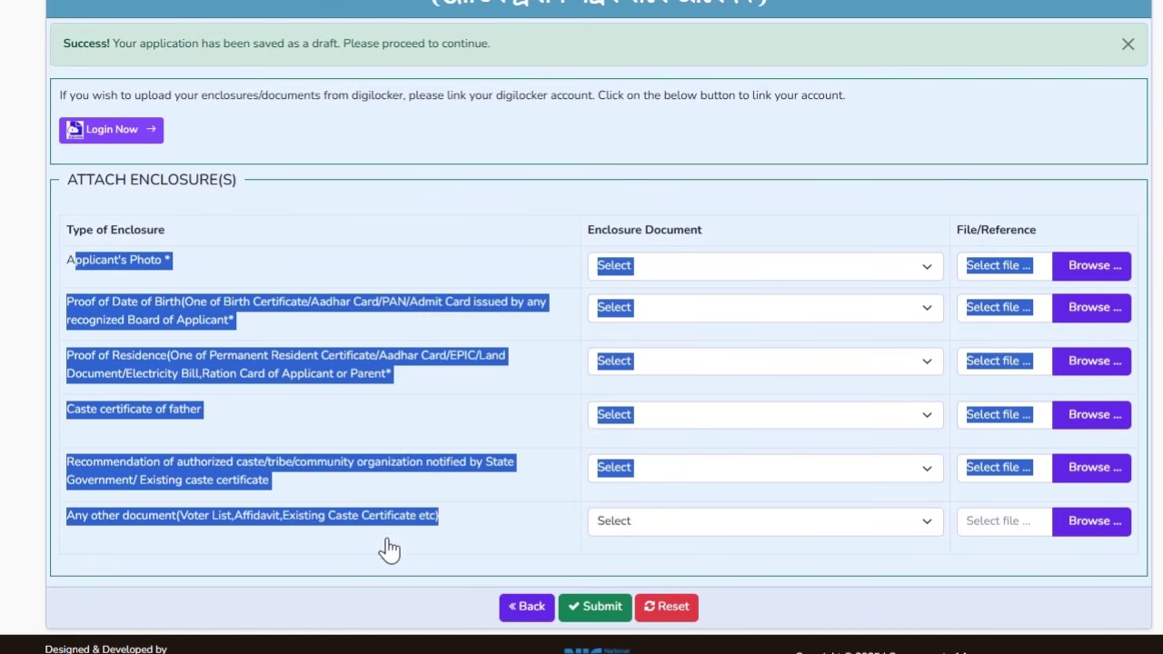
Step: Set the Applicant's Photo enclosure document to Applicant Photo and attach the applicant's JPG image
left_click(176, 260)
left_click_drag(165, 261, 260, 271)
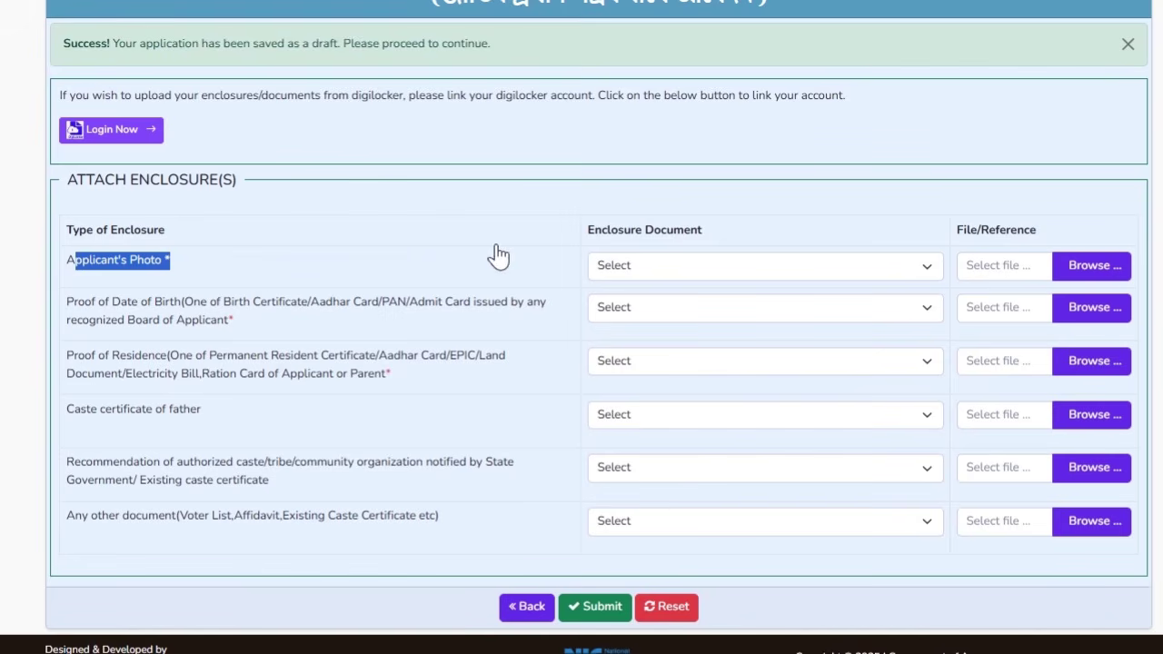
left_click(892, 279)
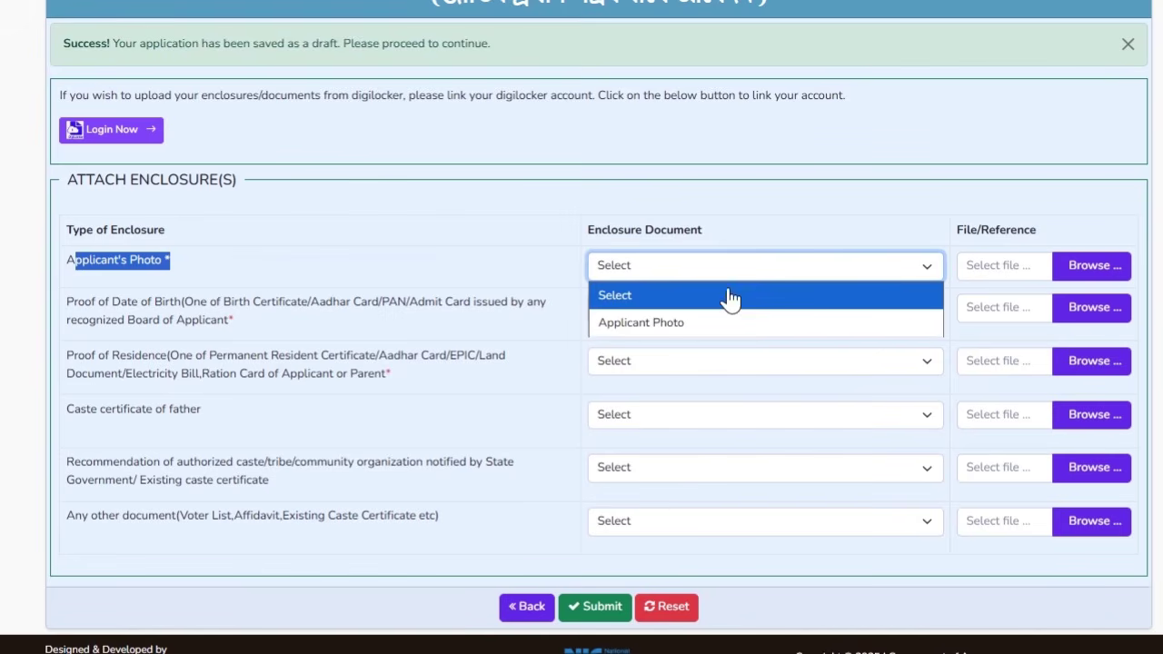
left_click(672, 325)
left_click(981, 265)
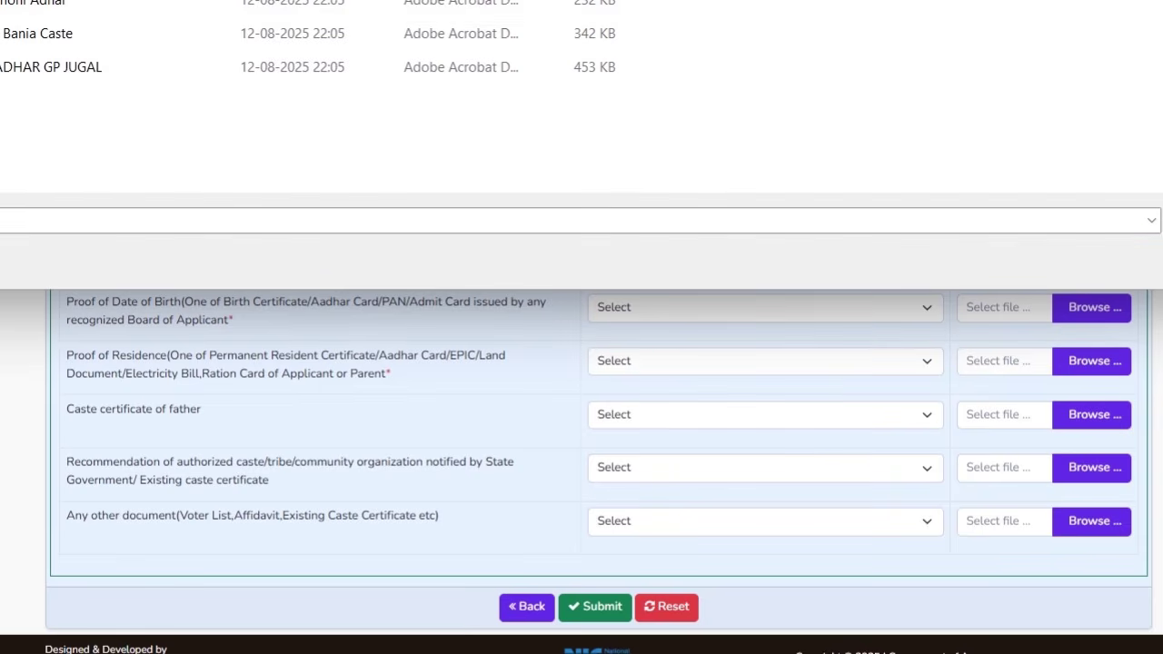
key("Return")
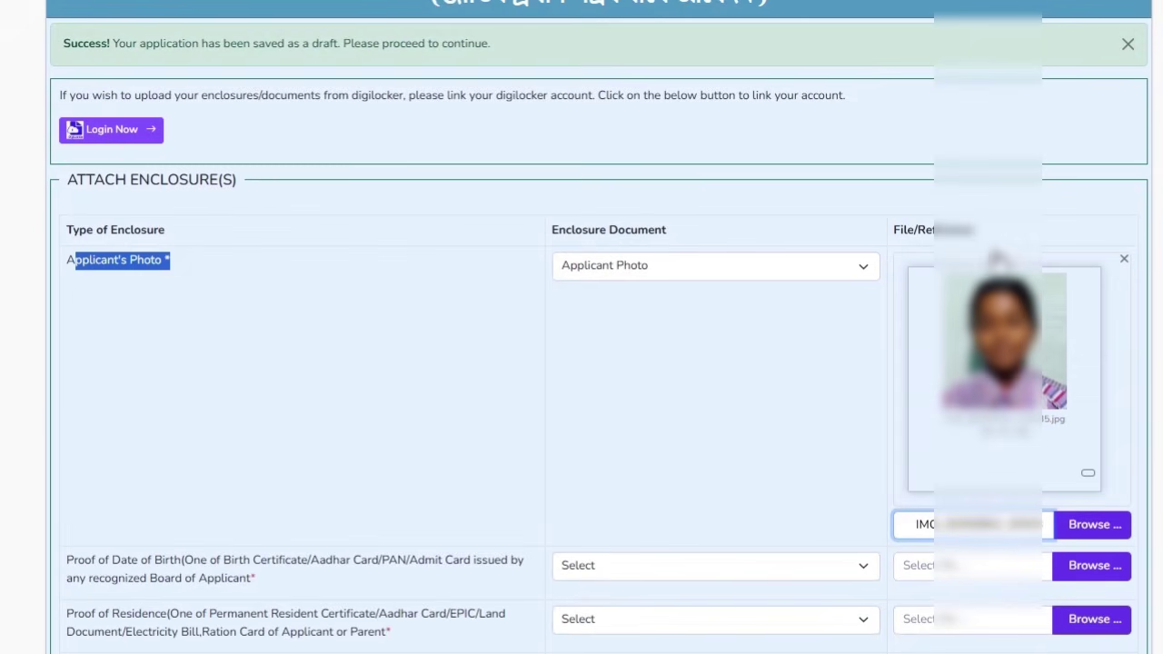
Step: Set the Proof of Date of Birth document to Birth Certificate and attach the birth certificate PDF
scroll(636, 318, "down", 2)
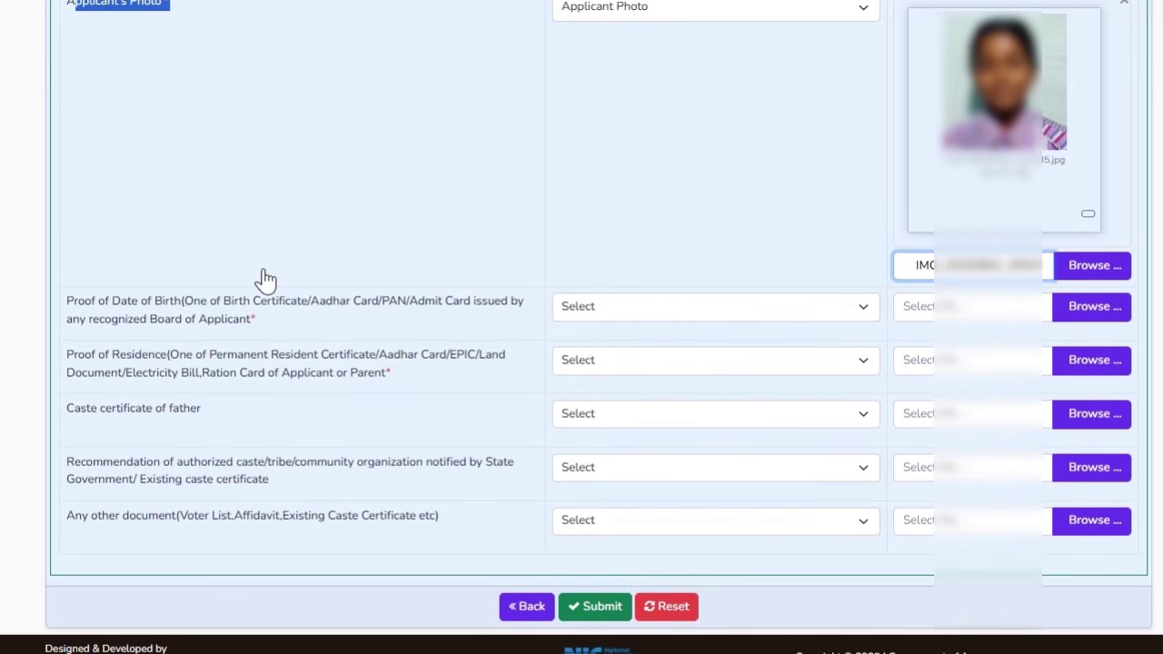
left_click_drag(79, 307, 219, 298)
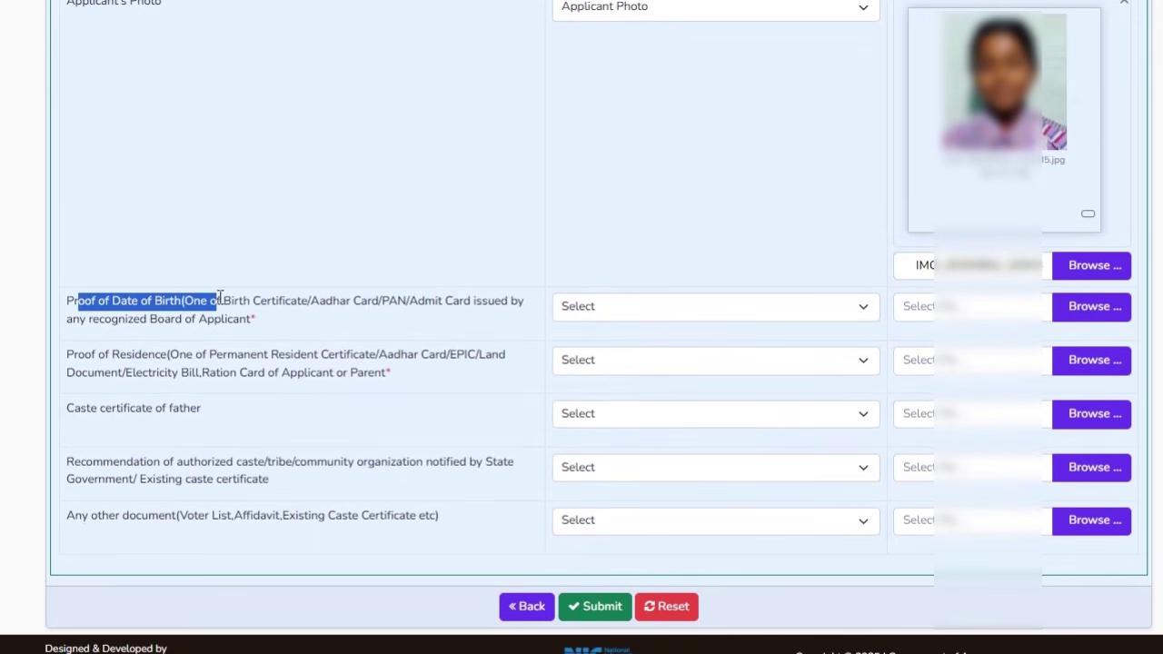
left_click(243, 303)
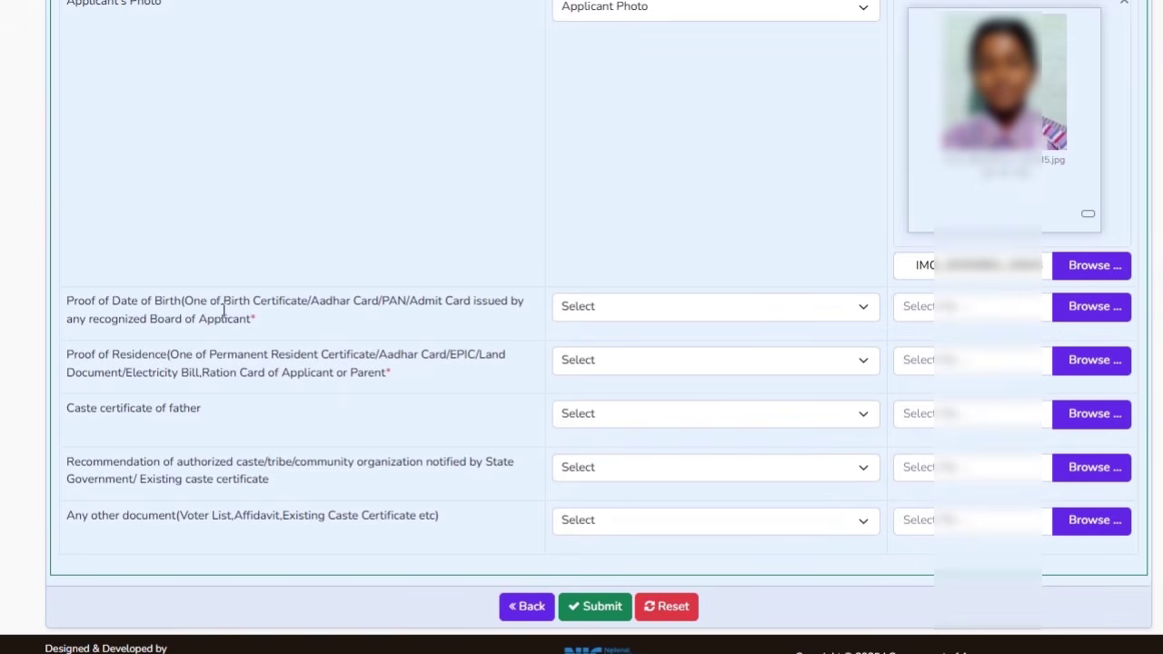
left_click(615, 314)
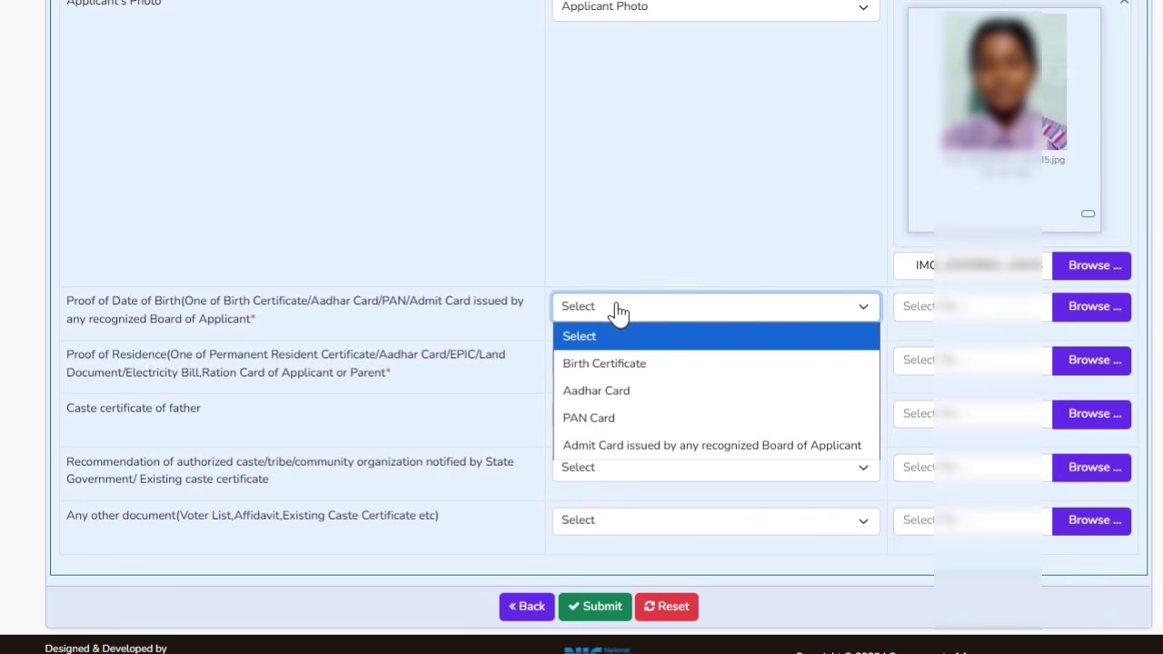
left_click(611, 364)
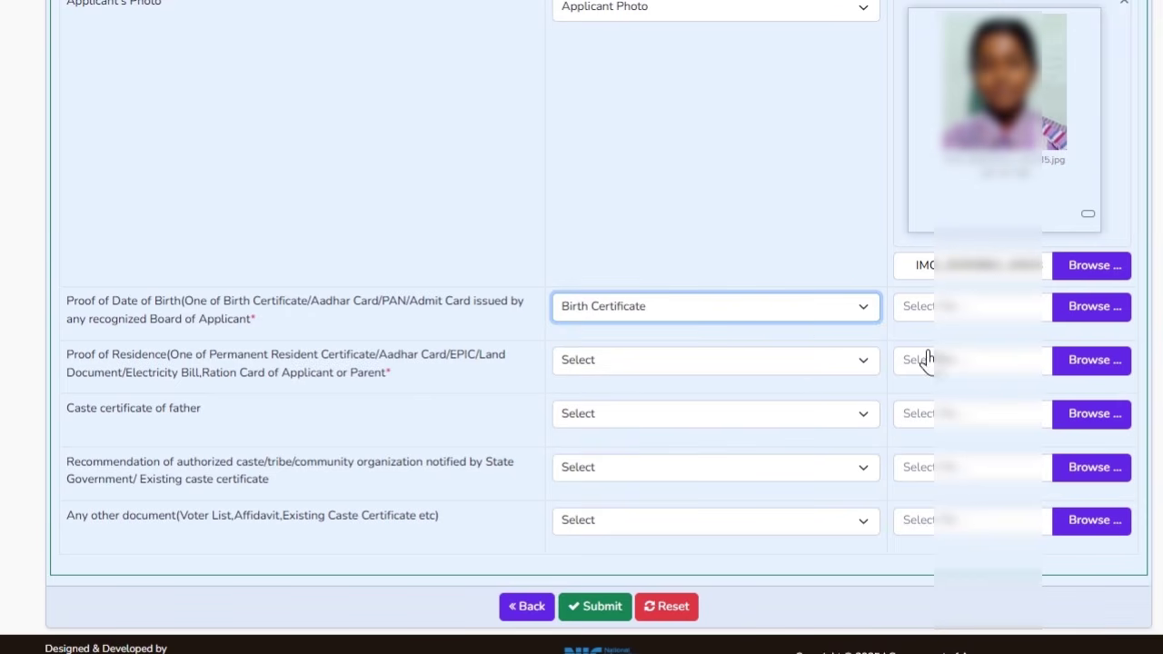
left_click(1101, 314)
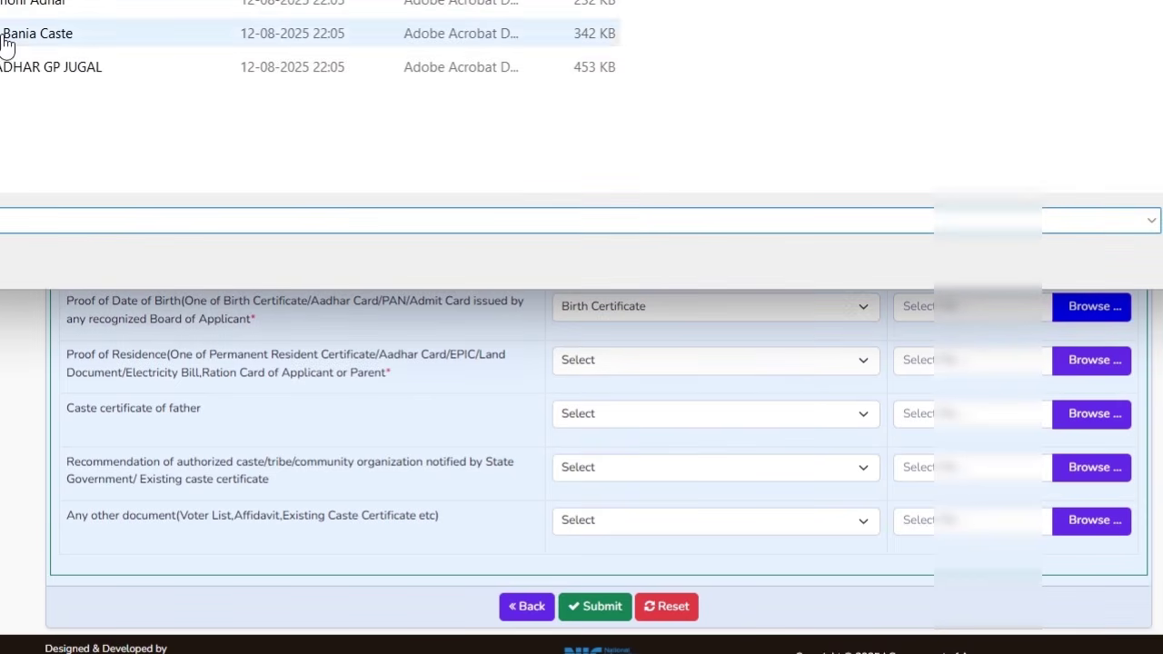
double_click(2, 4)
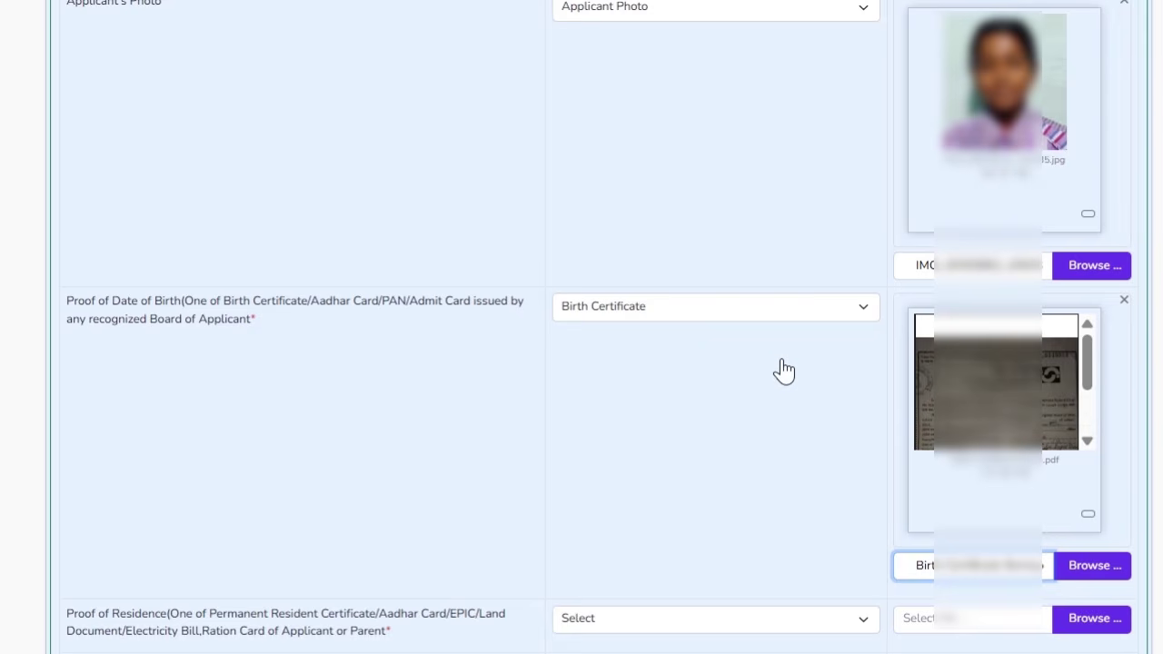
Step: Set the Proof of Residence document to Aadhar Card and attach the applicant's Aadhaar PDF
scroll(433, 339, "down", 3)
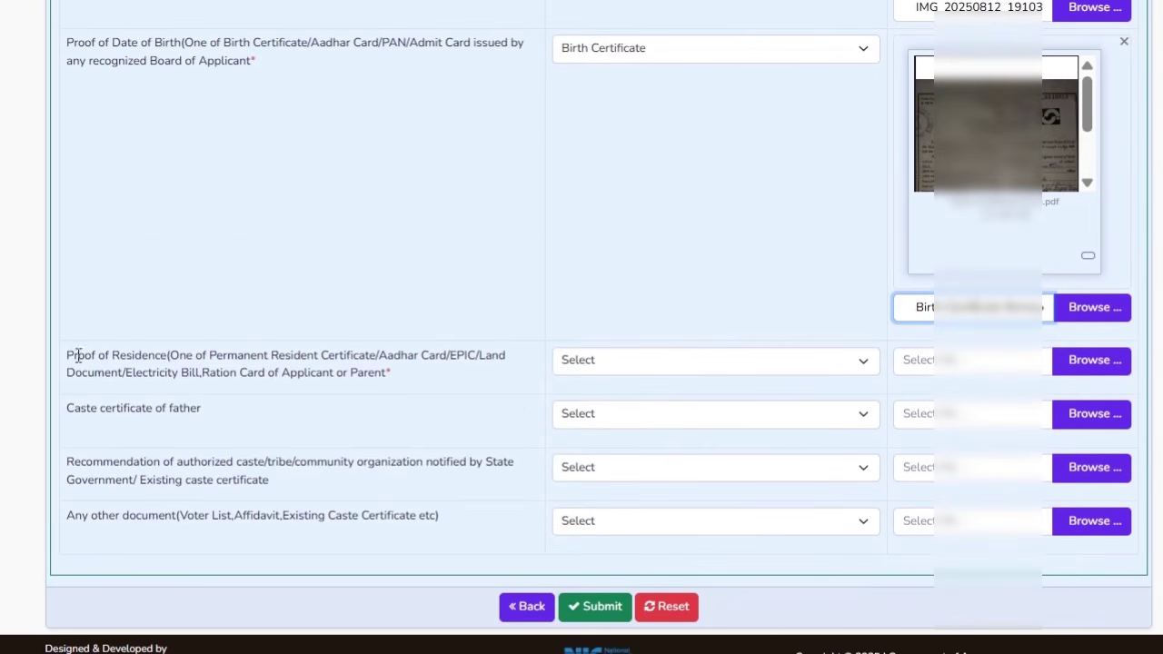
left_click_drag(78, 355, 152, 358)
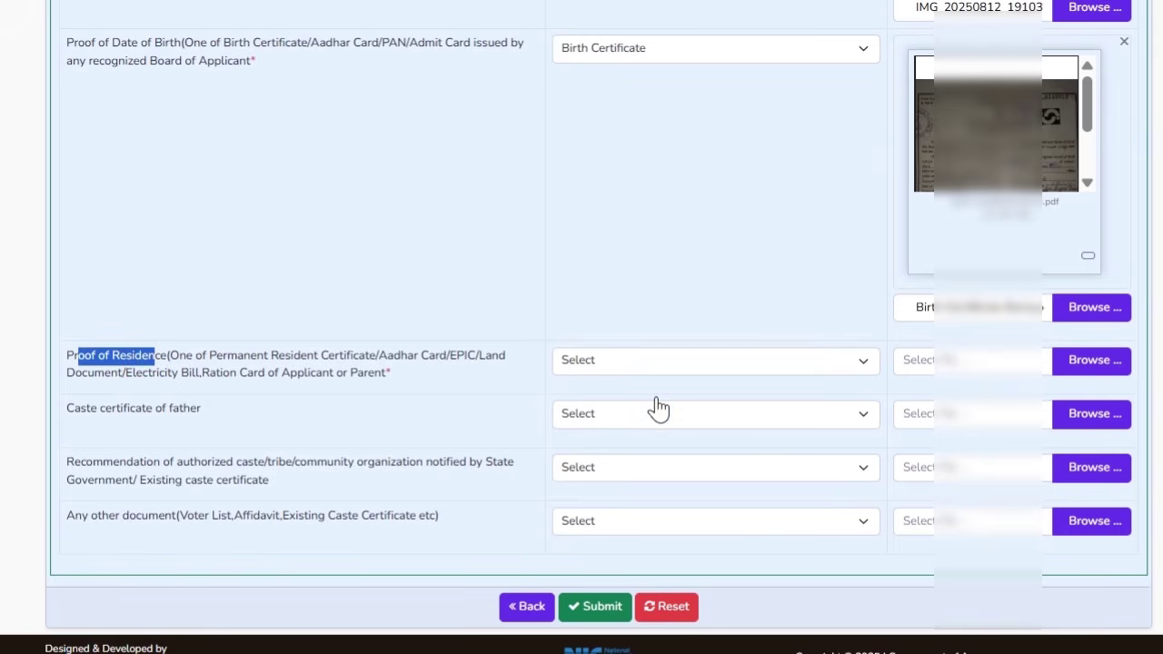
left_click(625, 369)
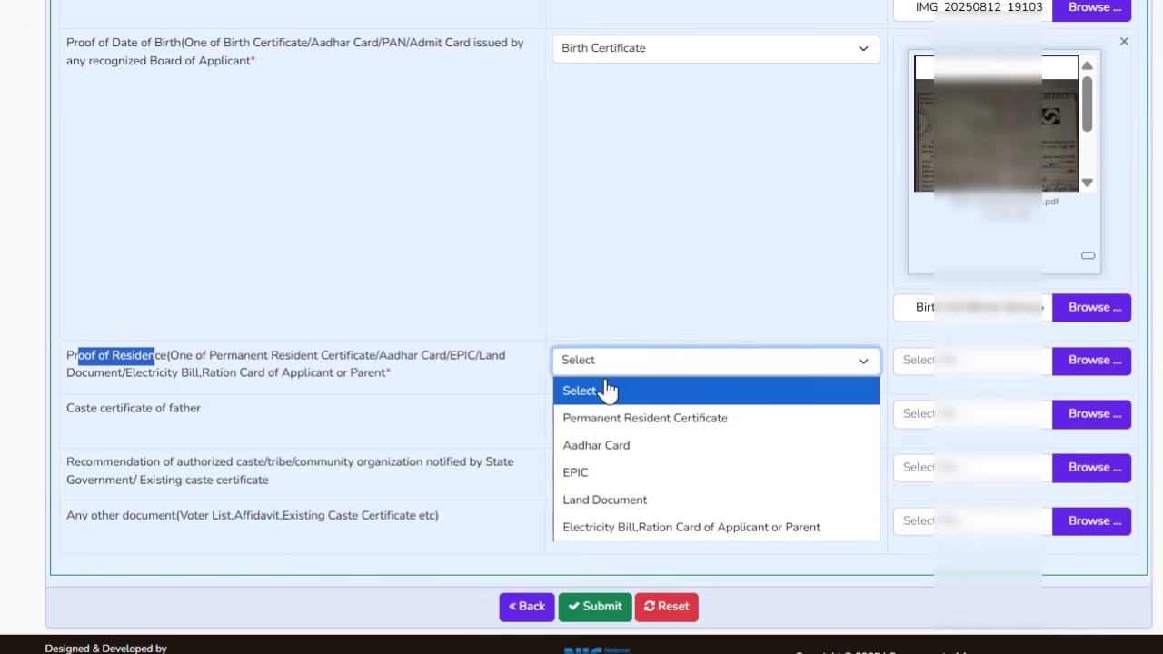
left_click(593, 446)
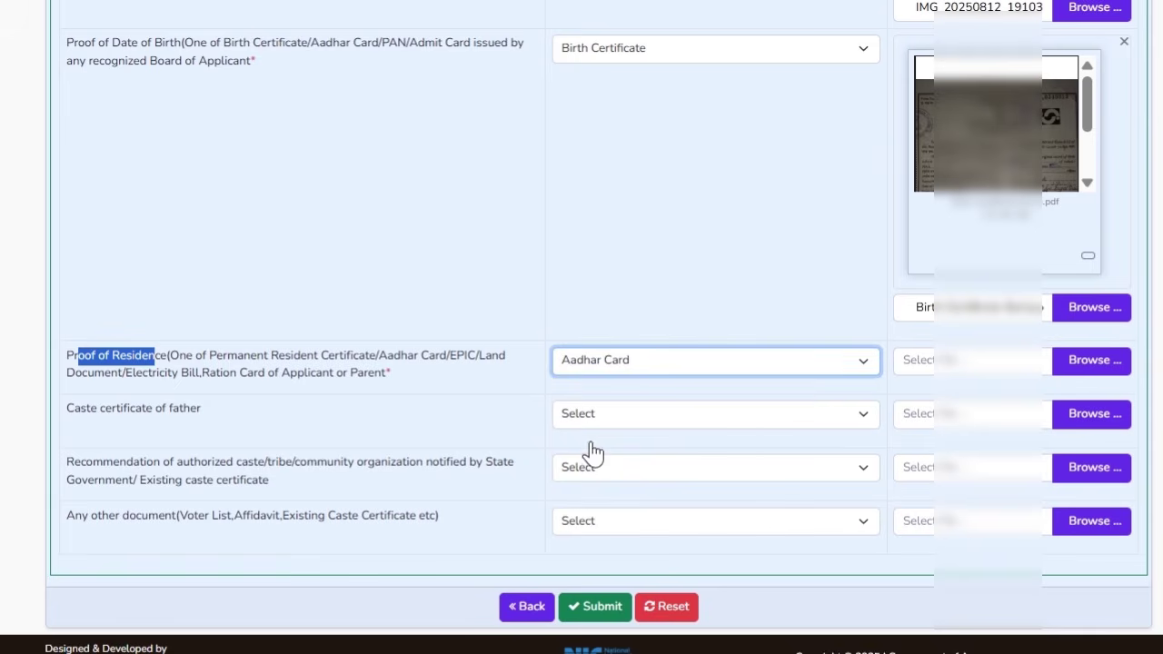
left_click(1072, 371)
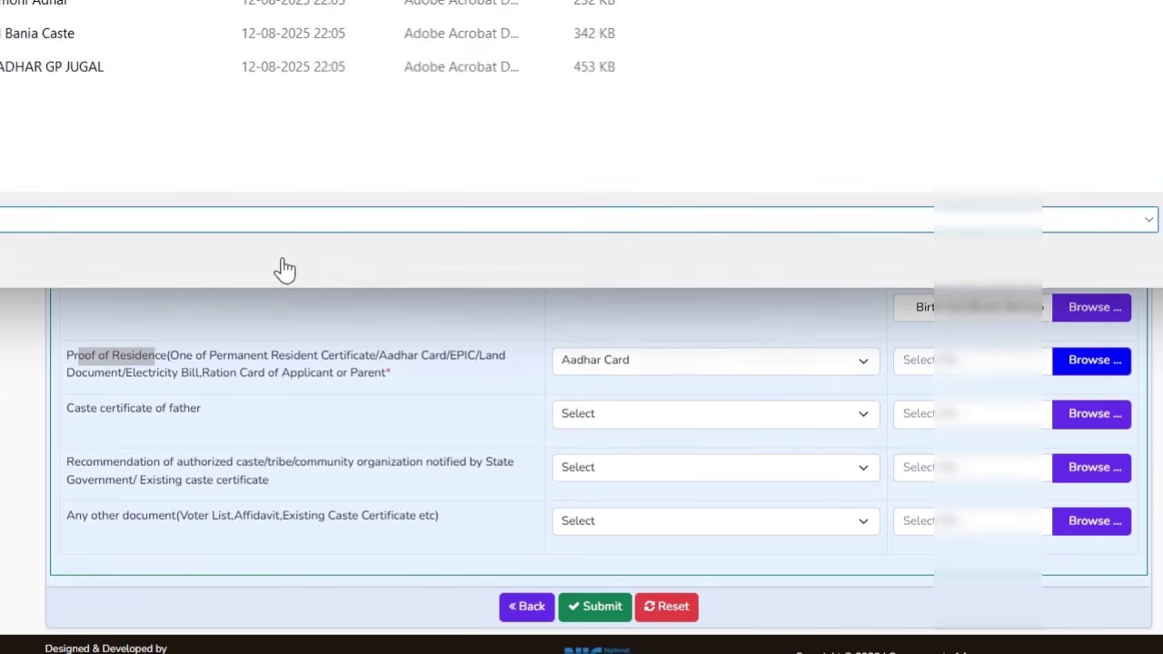
left_click(69, 7)
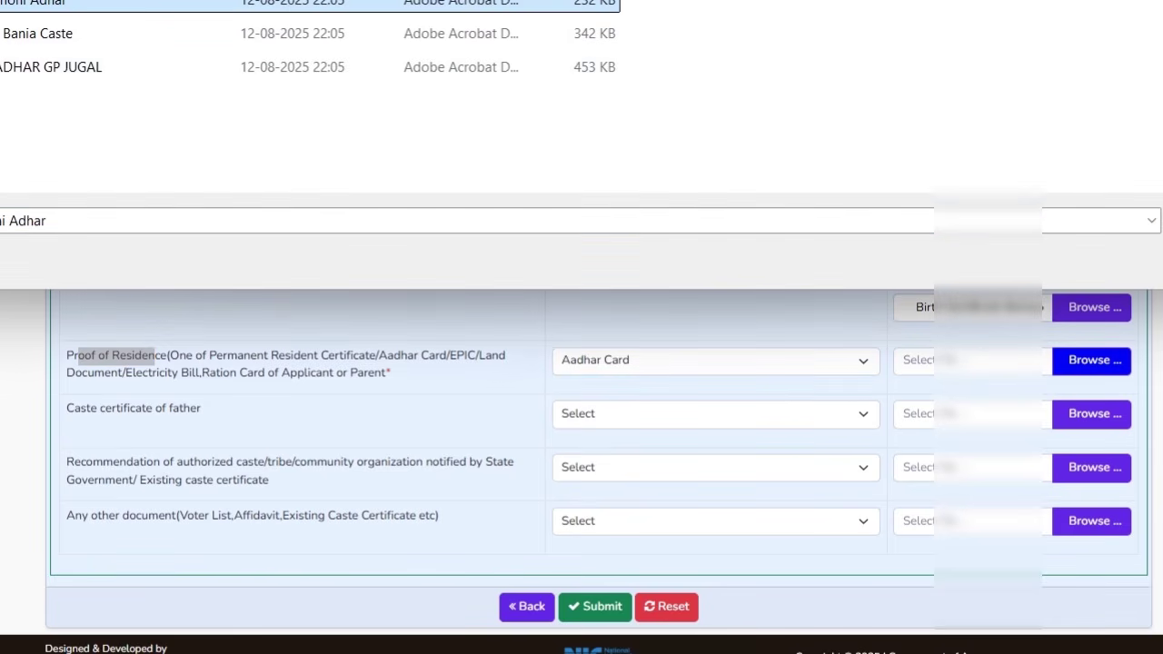
key("Return")
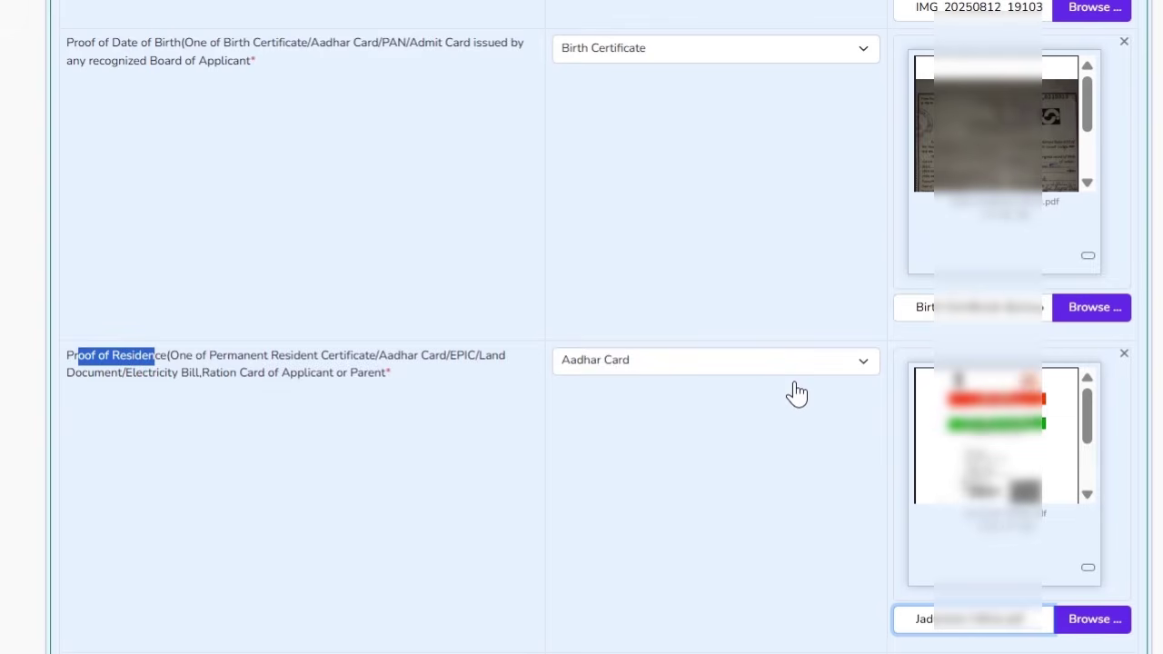
Step: Set the Caste certificate of father document to Caste Certificate of Father and attach the father's caste certificate PDF
scroll(223, 408, "down", 3)
left_click_drag(79, 408, 224, 421)
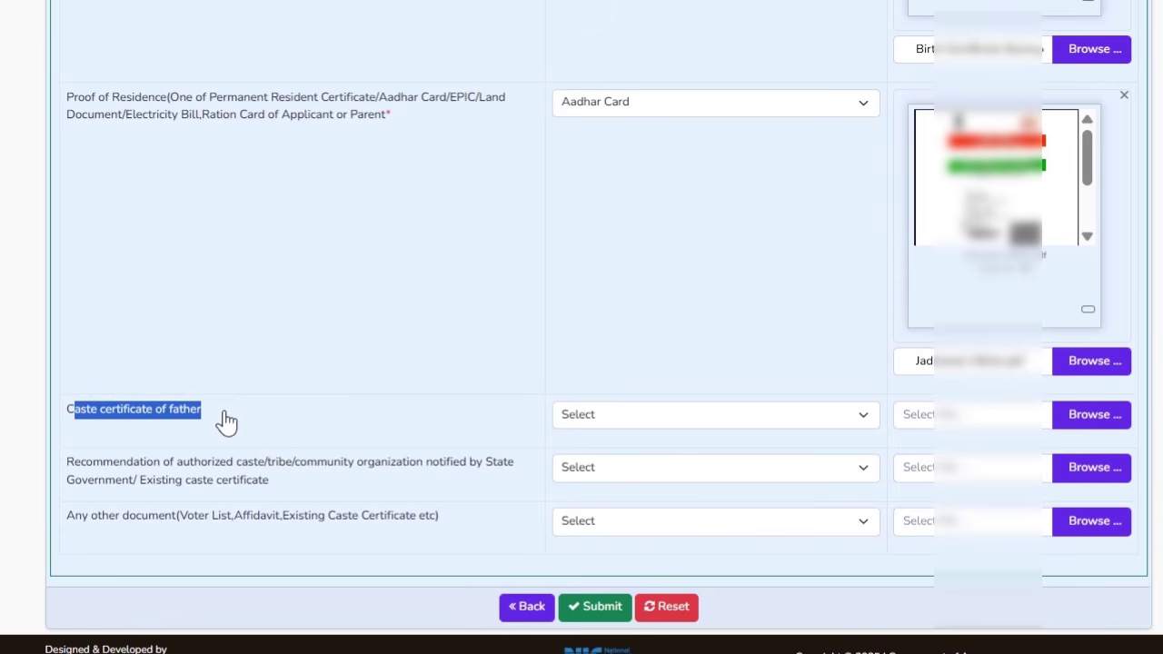
left_click(329, 410)
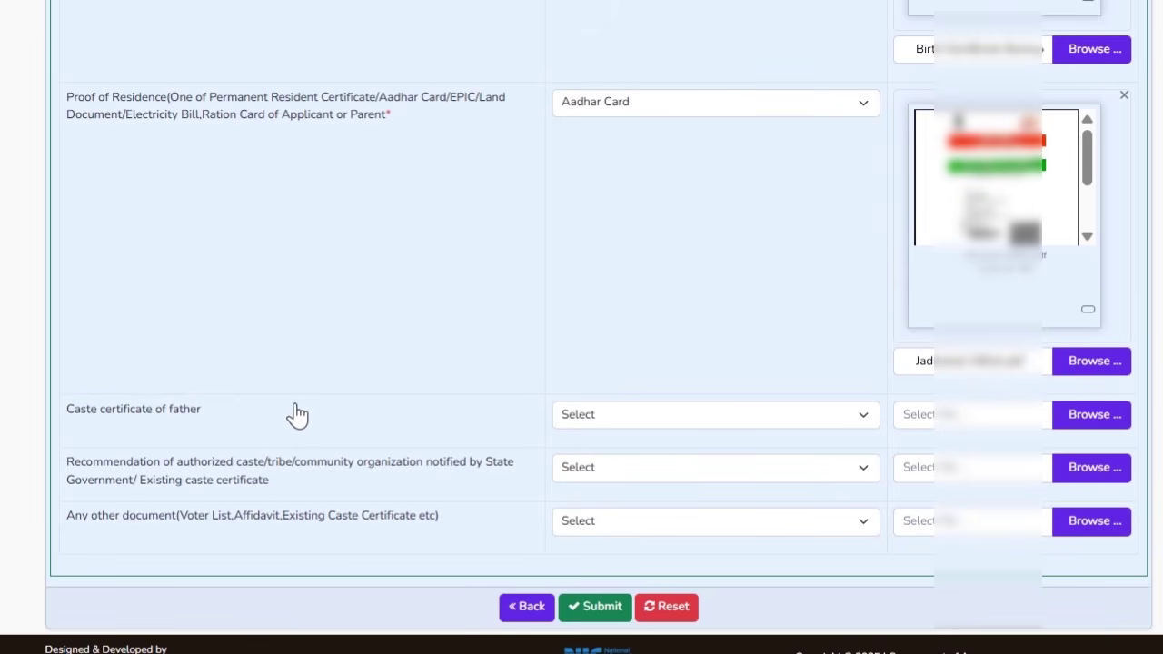
left_click(660, 420)
left_click(599, 474)
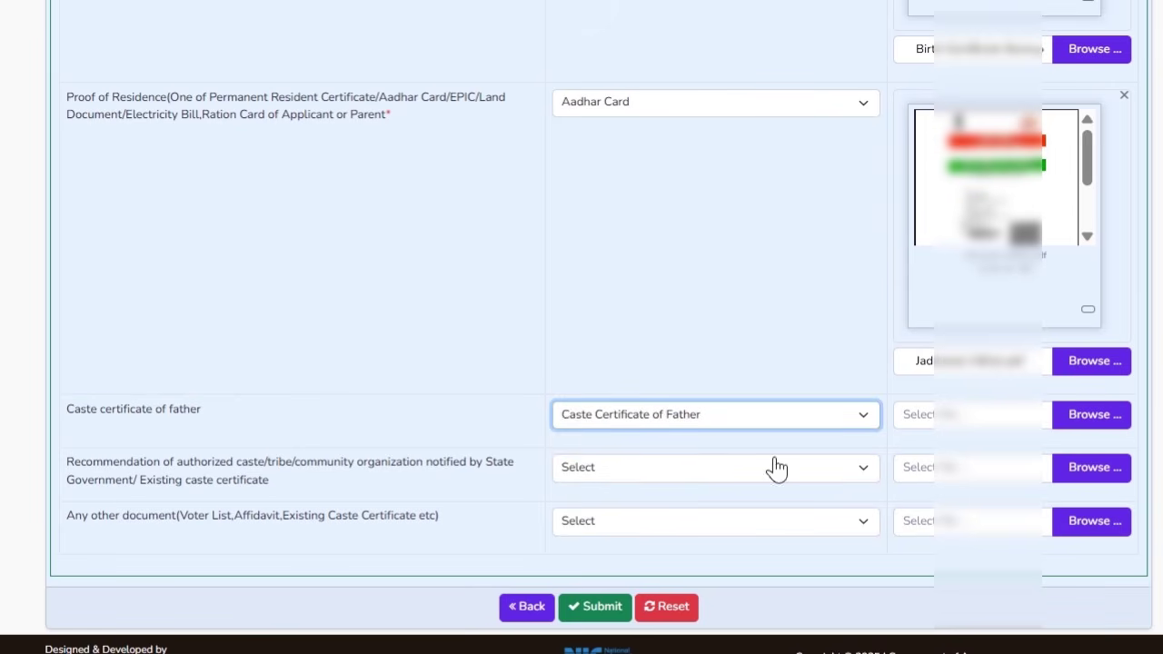
left_click(1084, 422)
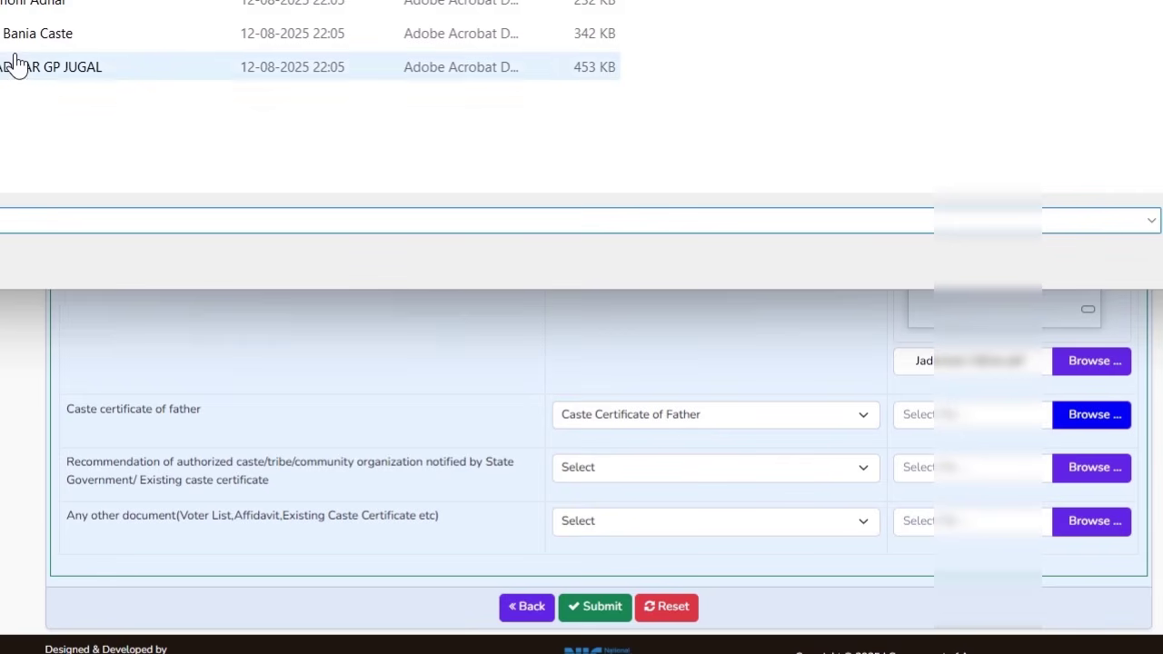
left_click(45, 38)
key("Return")
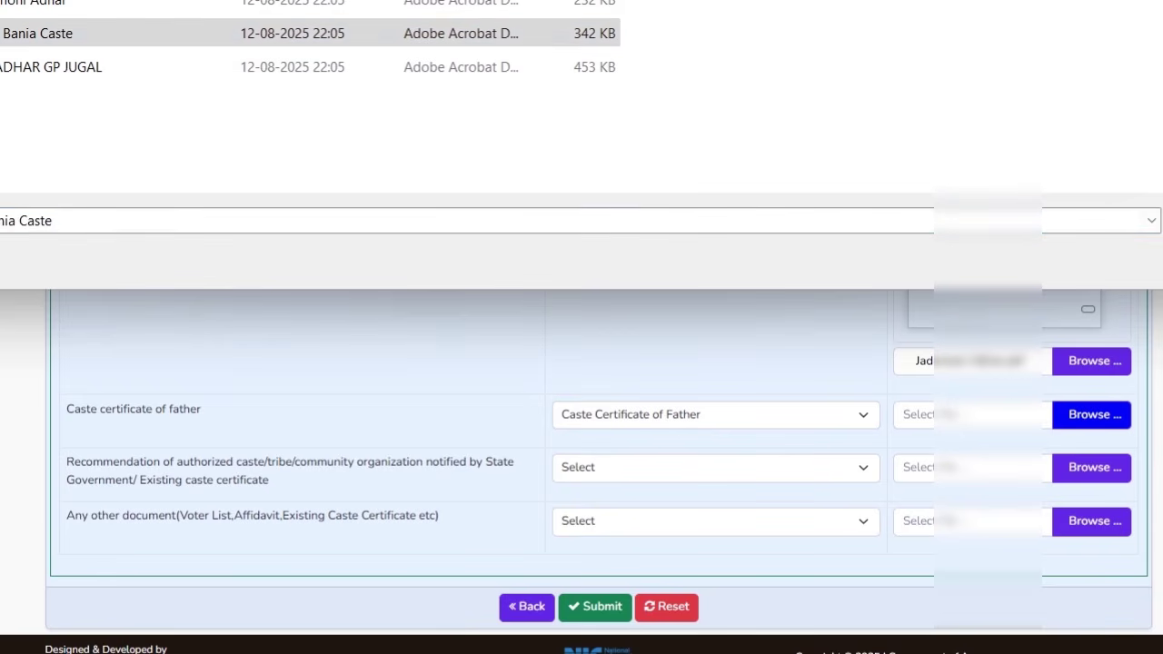
Step: Set the community organization recommendation enclosure to Existing caste certificate and attach the father's caste certificate PDF
scroll(841, 333, "down", 3)
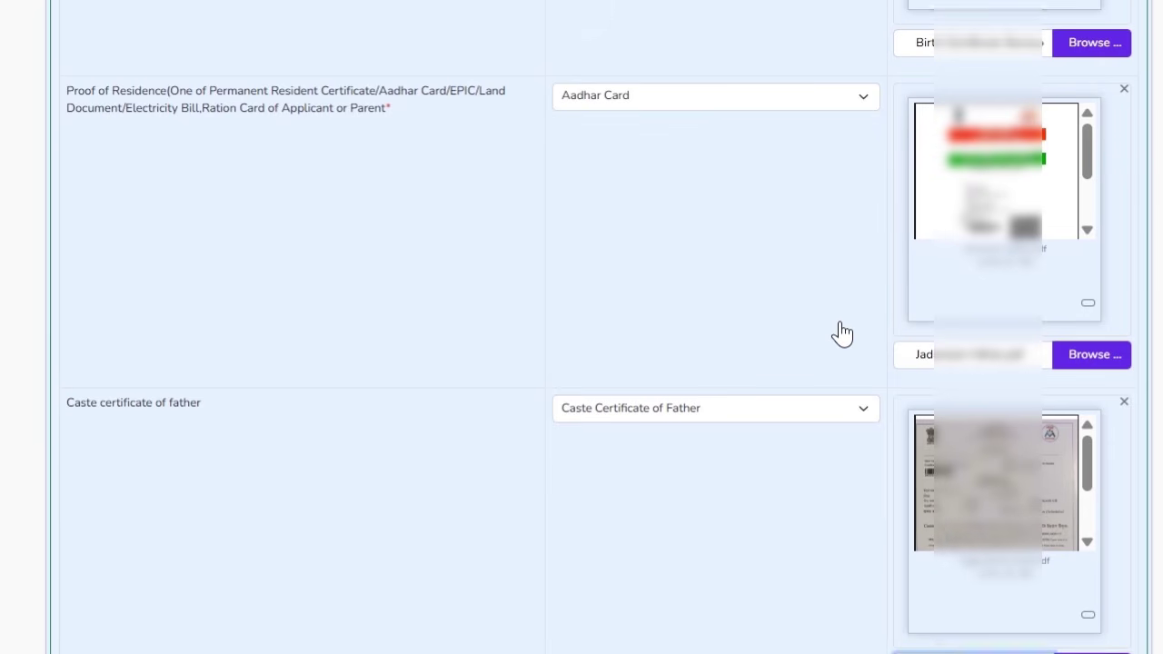
left_click(39, 450)
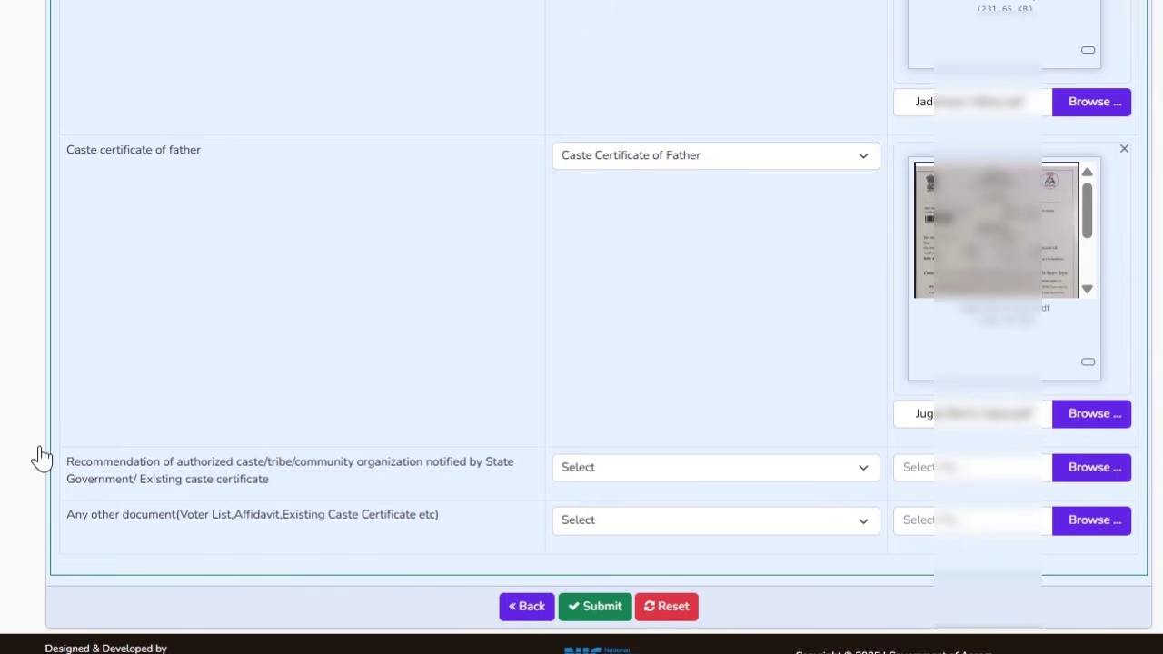
left_click_drag(76, 463, 307, 468)
left_click(255, 479)
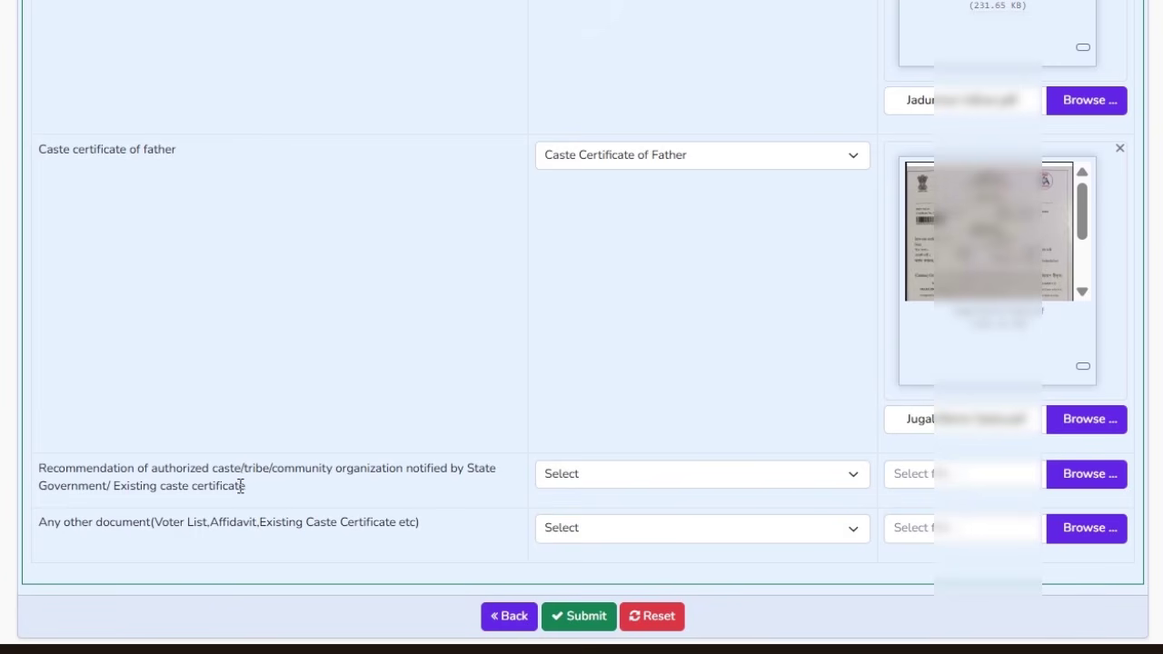
left_click_drag(241, 487, 23, 482)
left_click(364, 482)
left_click(598, 482)
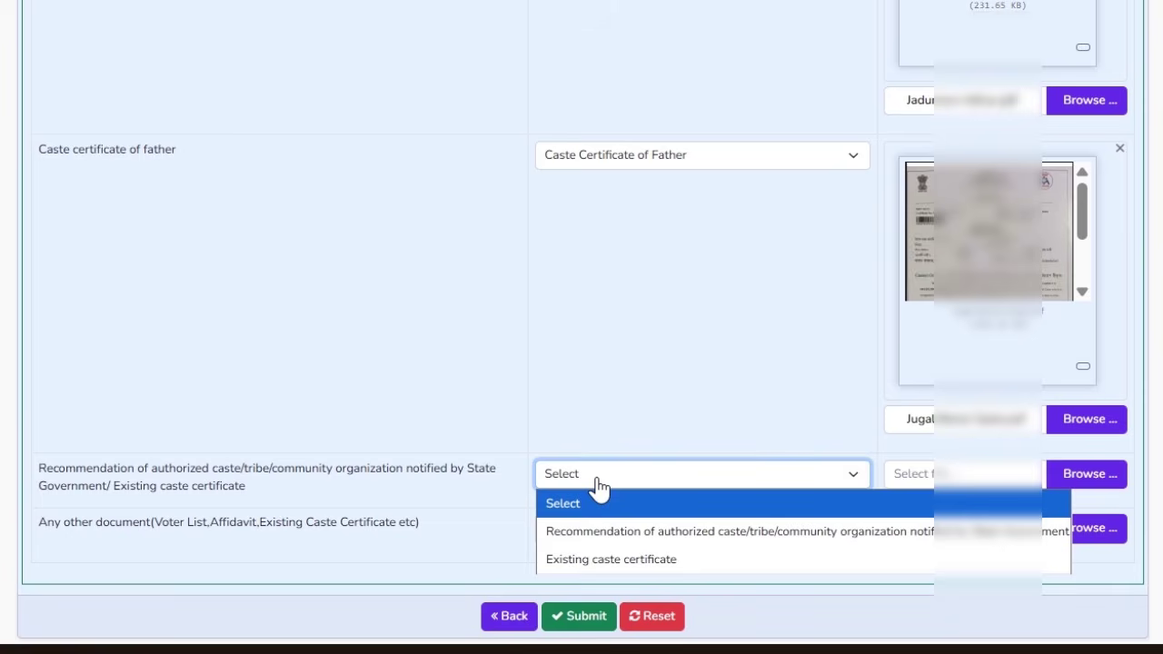
left_click(608, 561)
left_click(1054, 475)
double_click(9, 38)
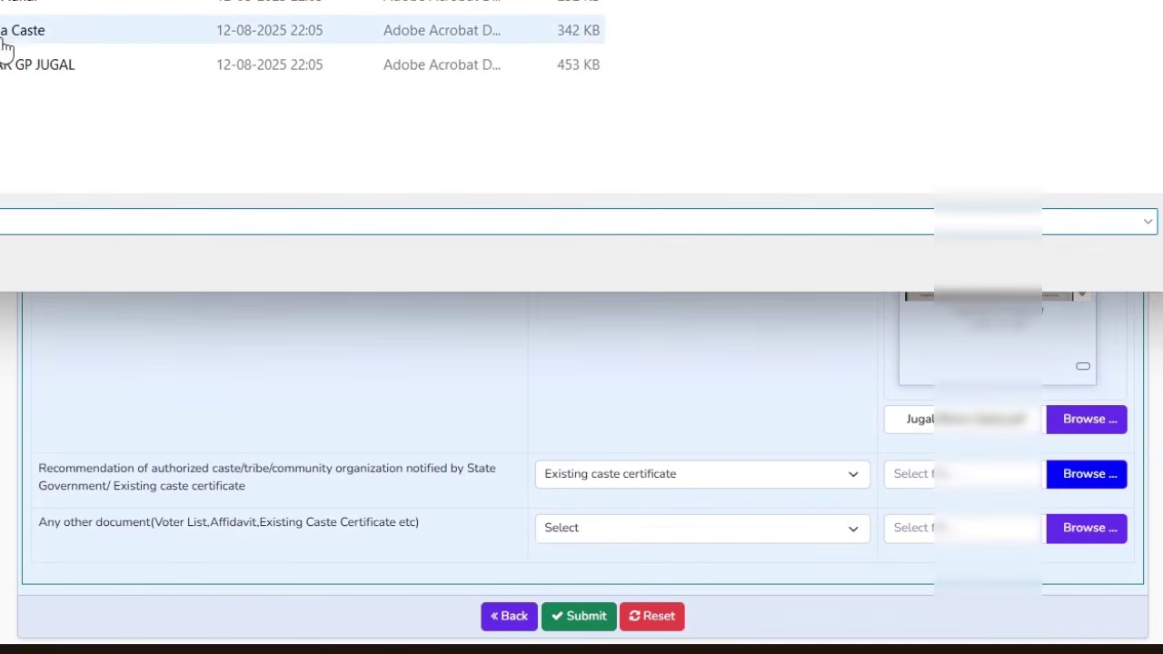
Step: Set Any other document to Other supporting document and attach the combined voter ID, Aadhaar and GP certificate PDF
left_click_drag(40, 523, 162, 545)
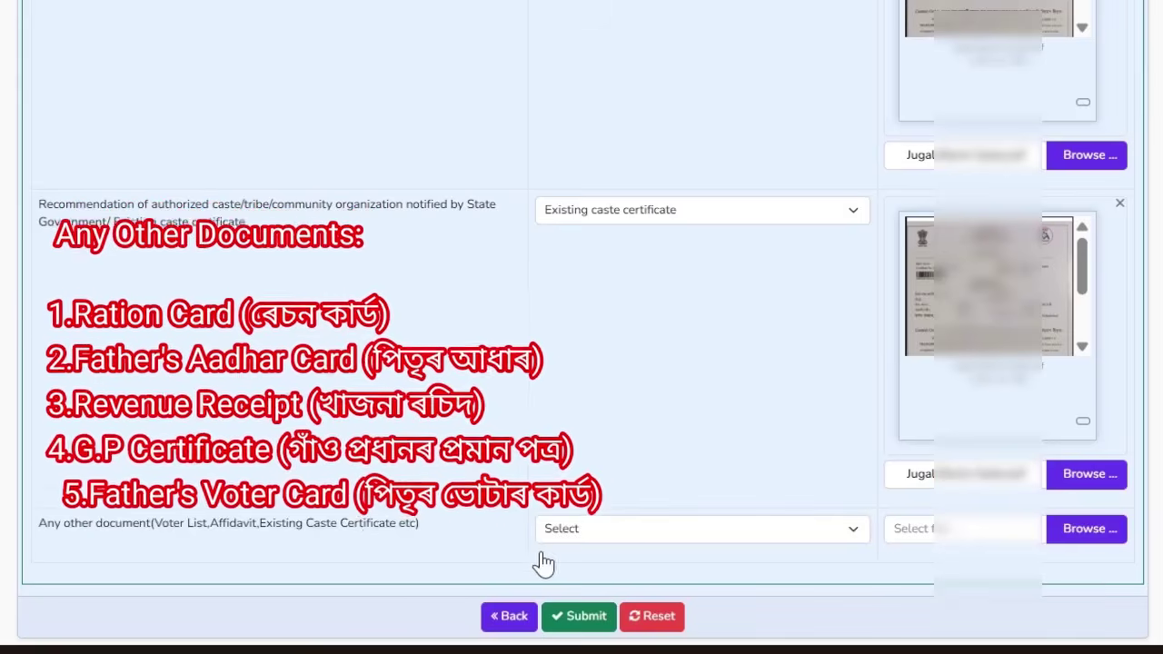
left_click(666, 536)
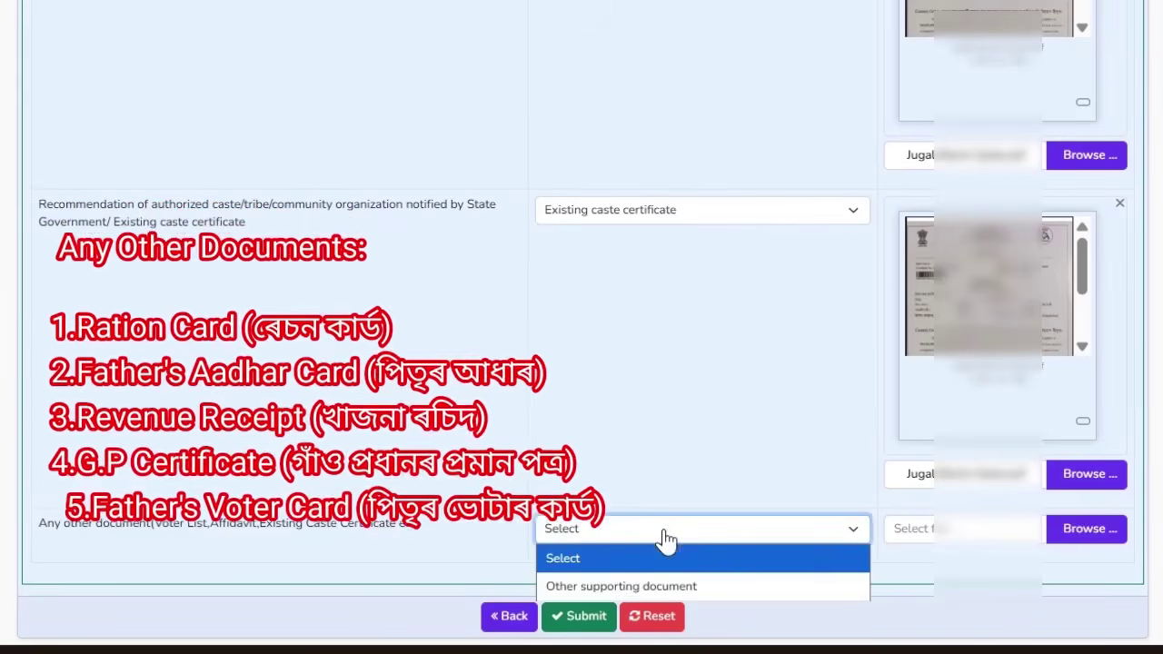
left_click(578, 586)
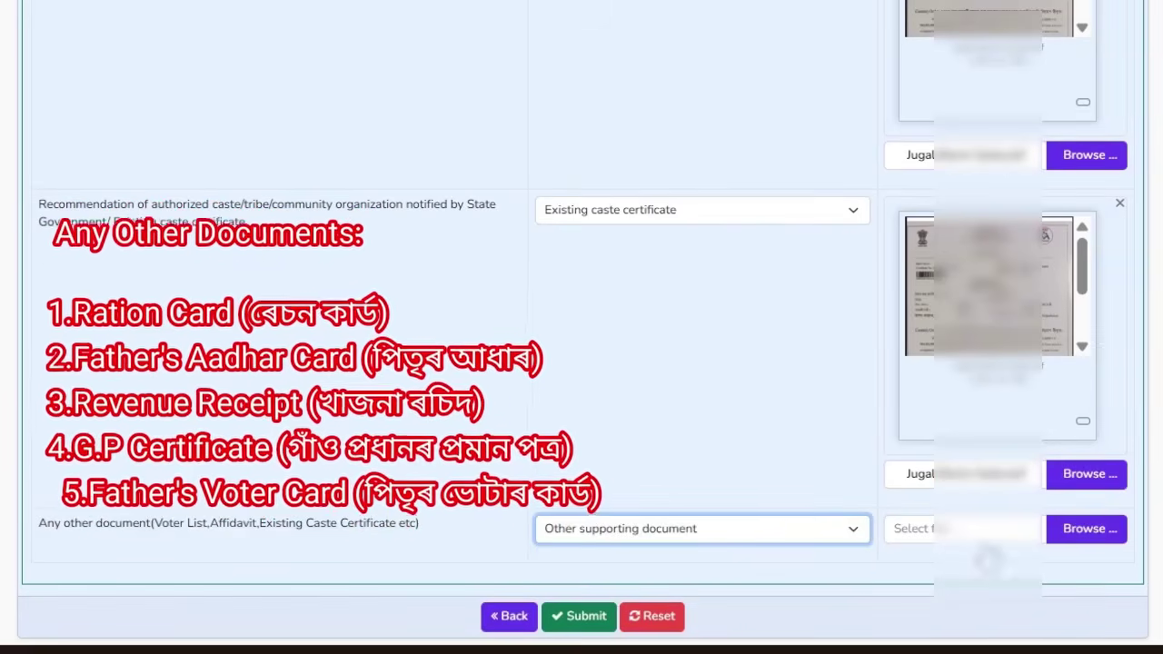
left_click(1090, 530)
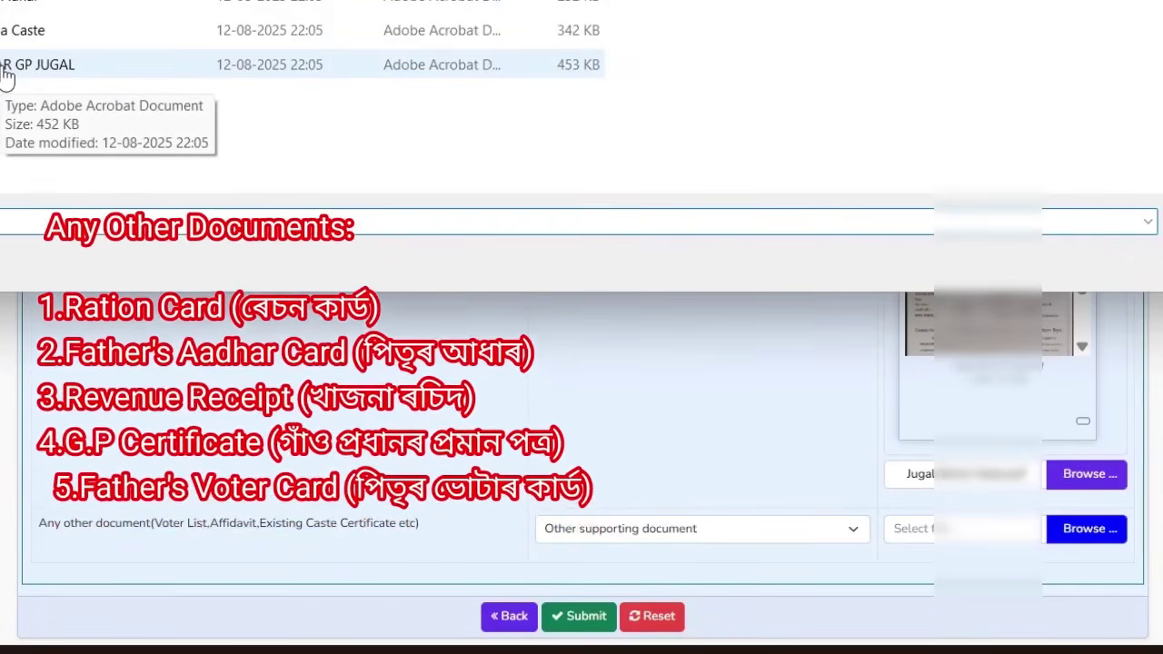
double_click(5, 76)
scroll(683, 536, "down", 10)
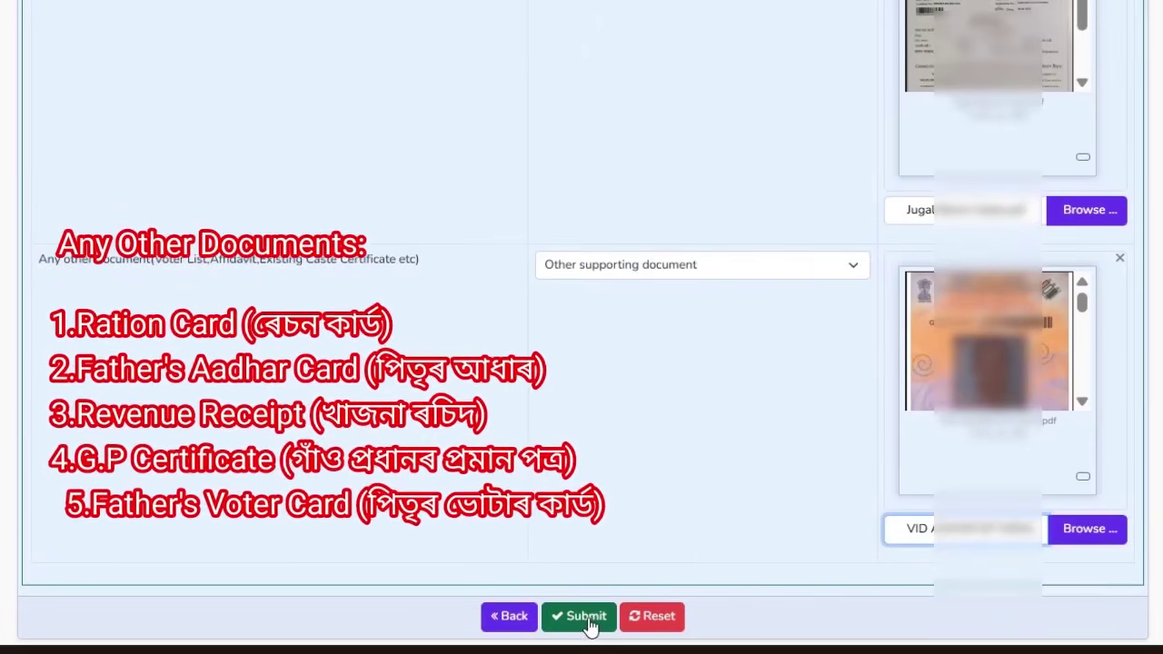
Step: Submit the enclosures and review the saved draft's applicant details, address and attached enclosure files
left_click(586, 622)
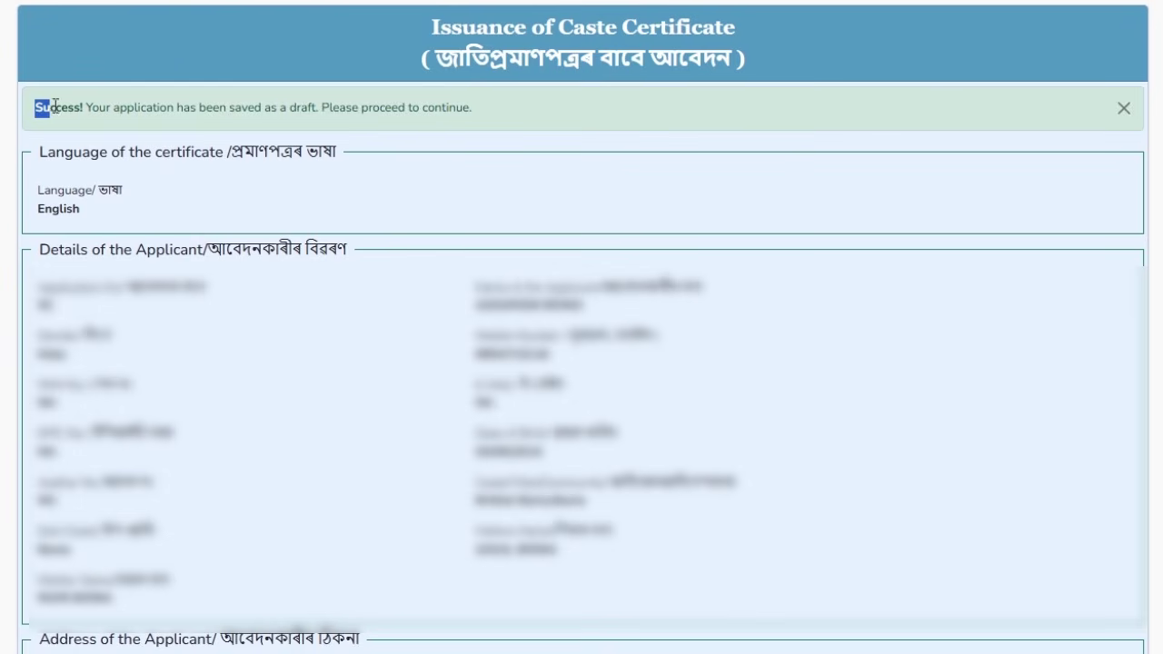
left_click_drag(55, 107, 481, 109)
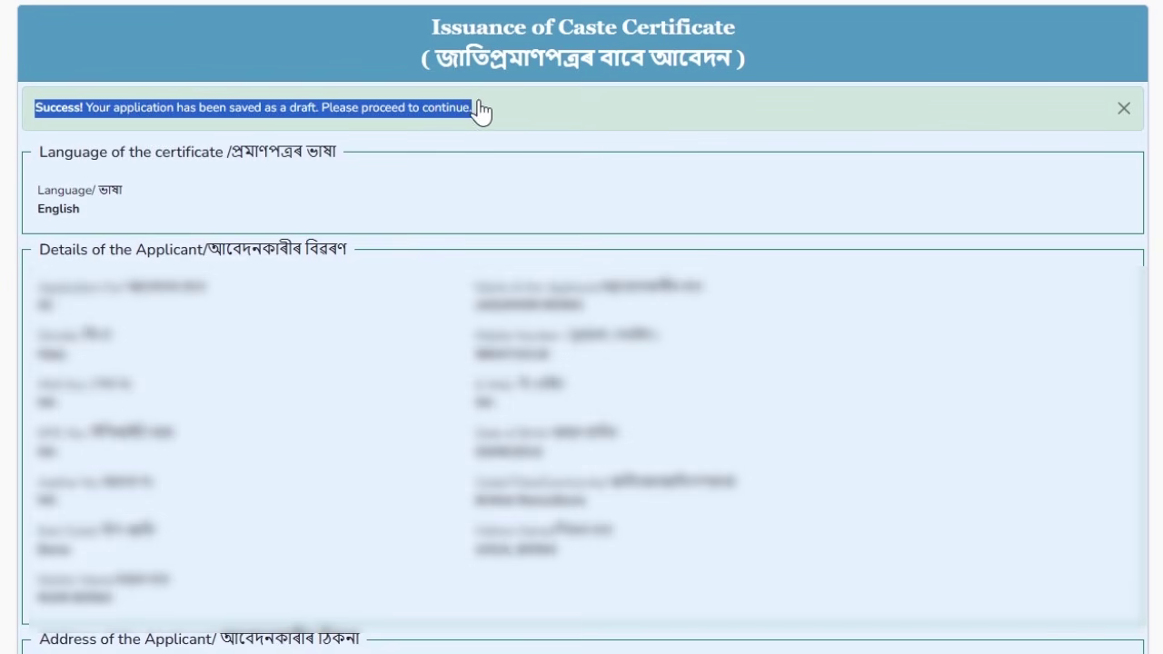
left_click(431, 253)
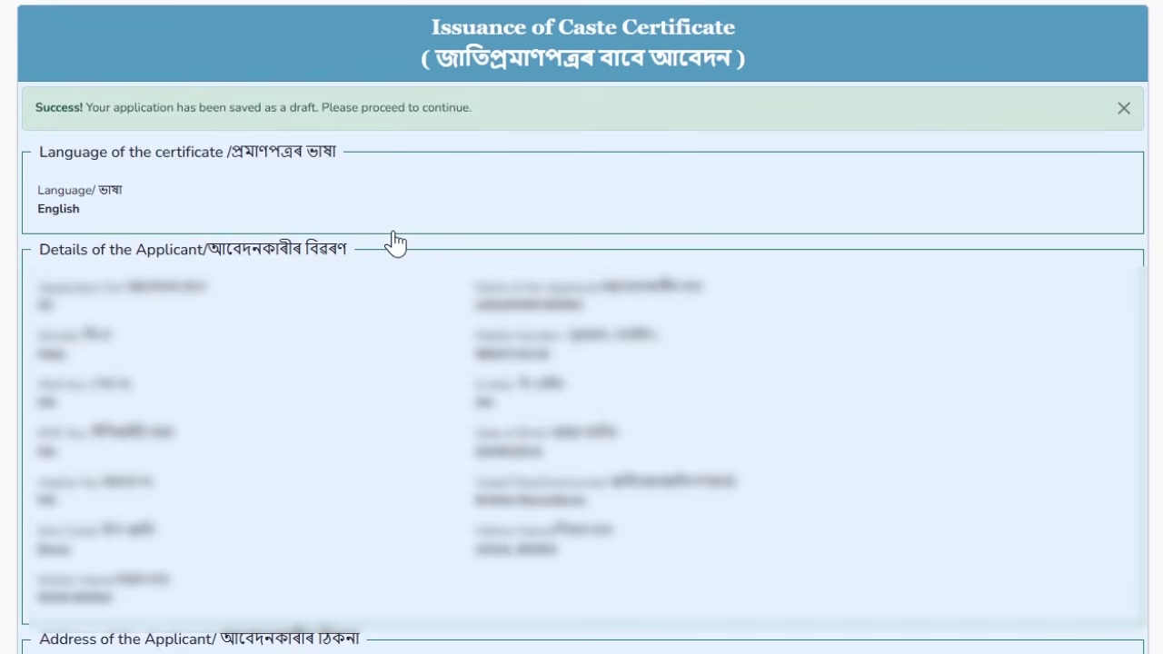
scroll(355, 225, "down", 3)
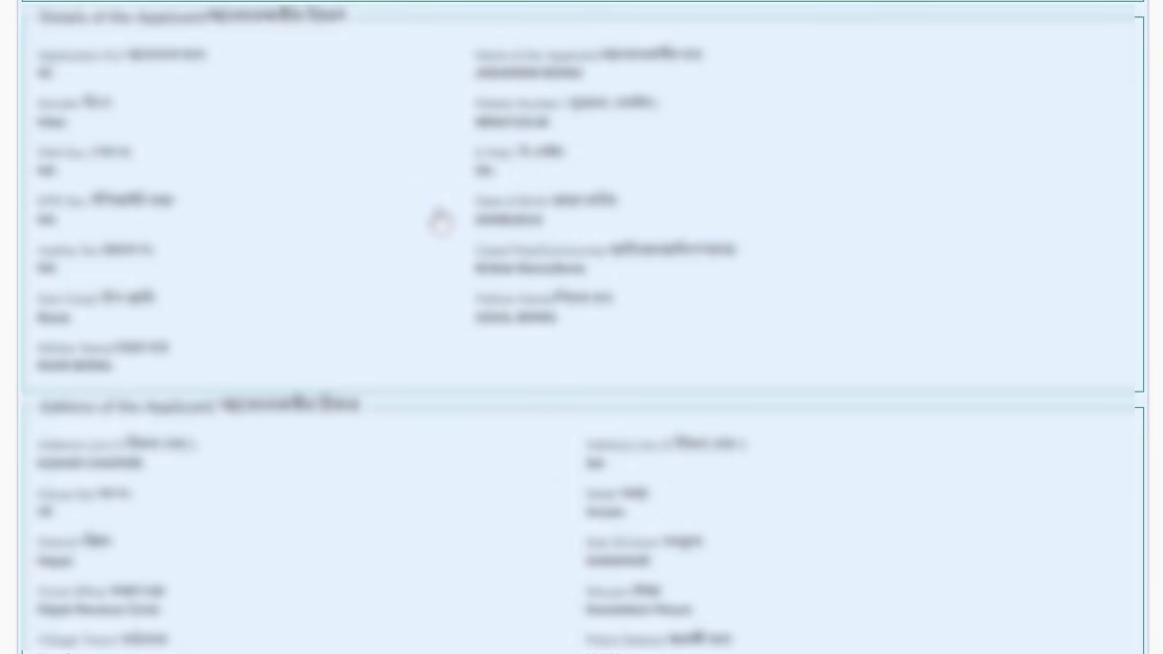
scroll(439, 220, "down", 4)
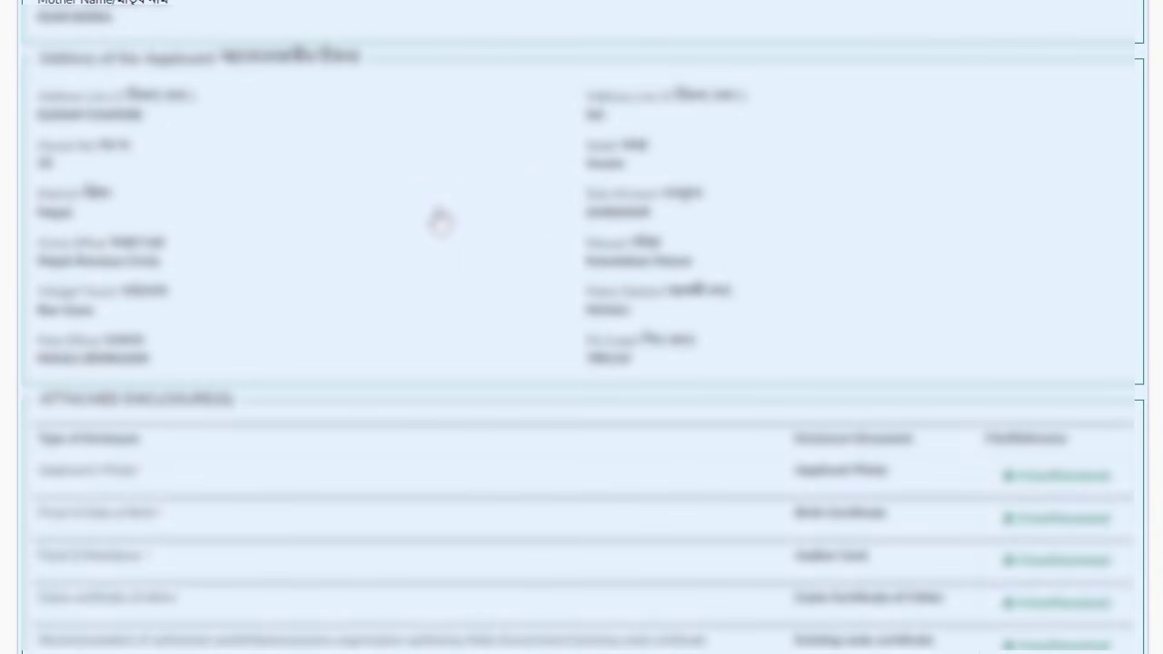
scroll(441, 222, "down", 2)
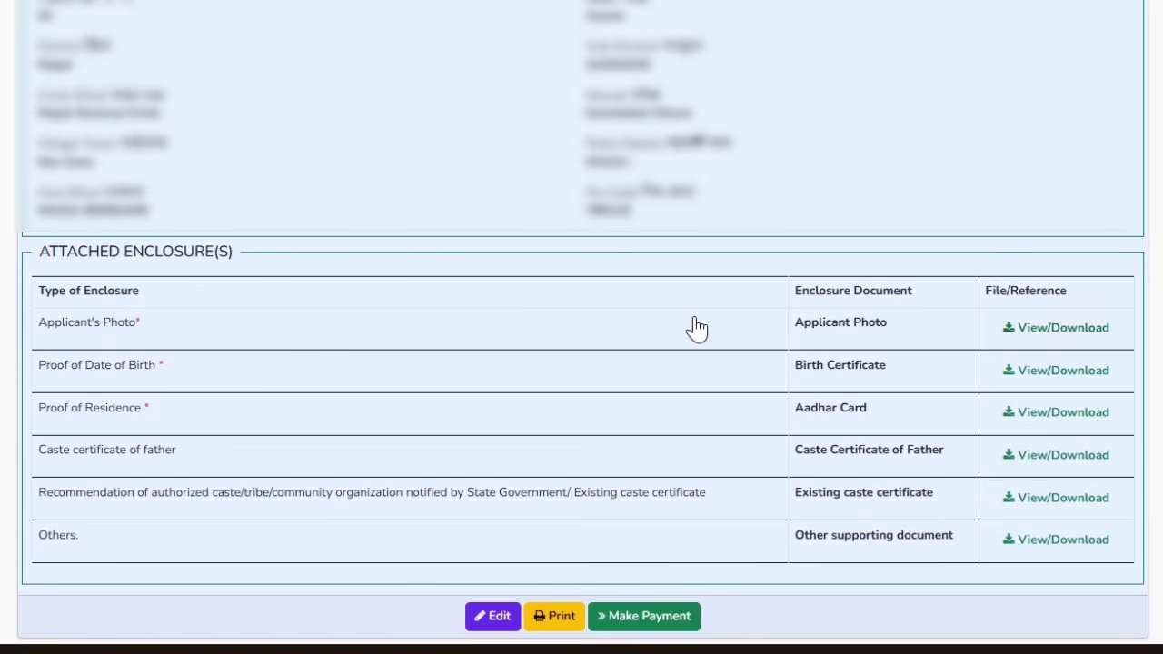
left_click(1048, 338)
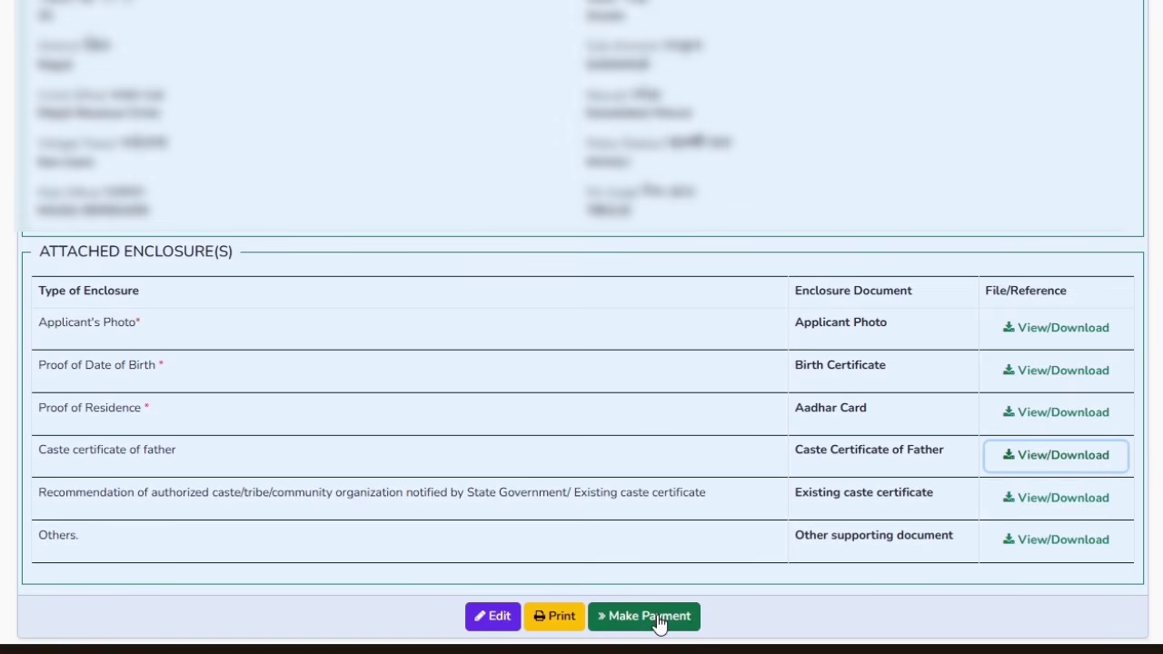
Step: Set the application's payment to Payment Gateway through IDFC FIRST BANK (No Charges) and agree to the payment declaration
left_click(660, 623)
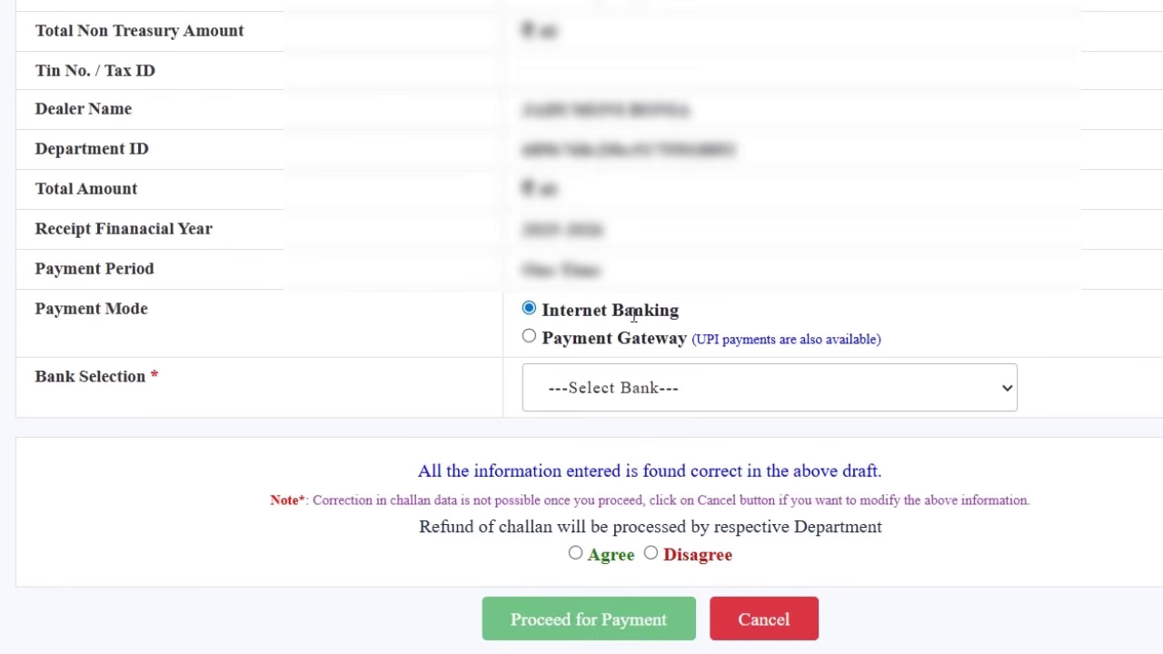
left_click(527, 338)
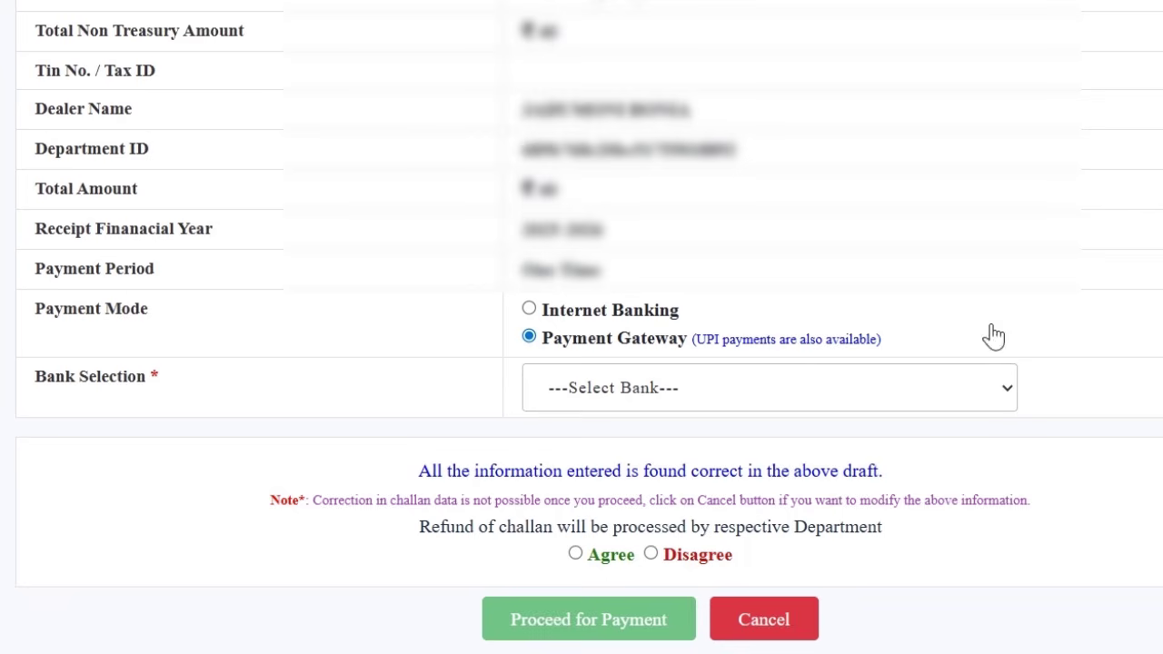
left_click(596, 401)
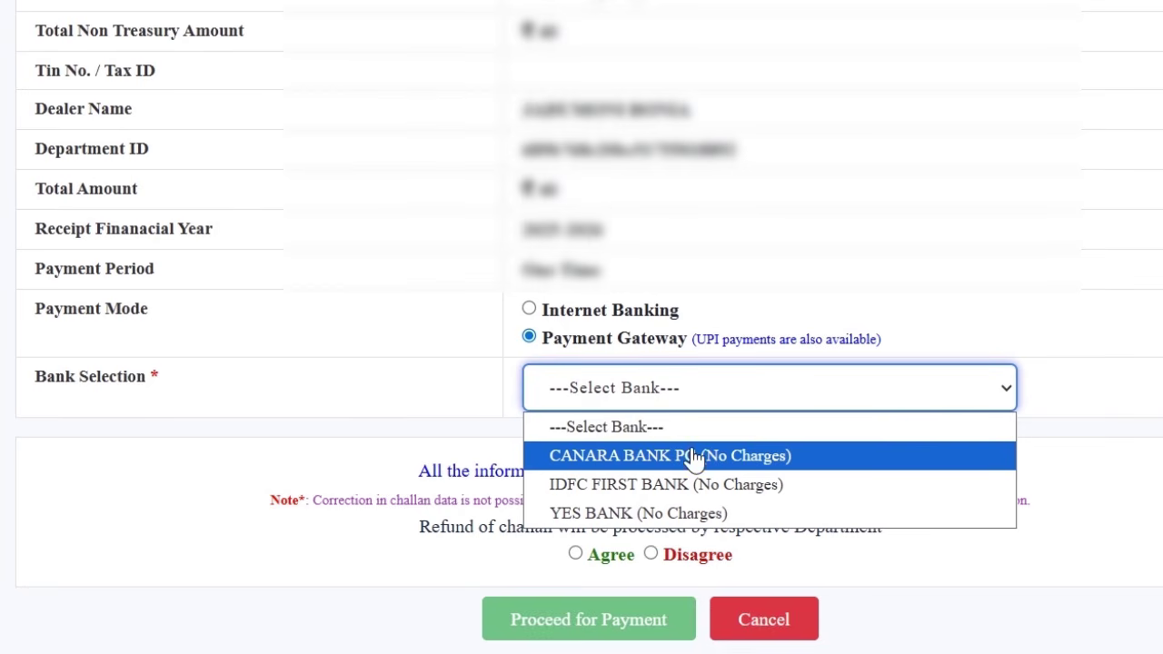
left_click(967, 335)
left_click(654, 406)
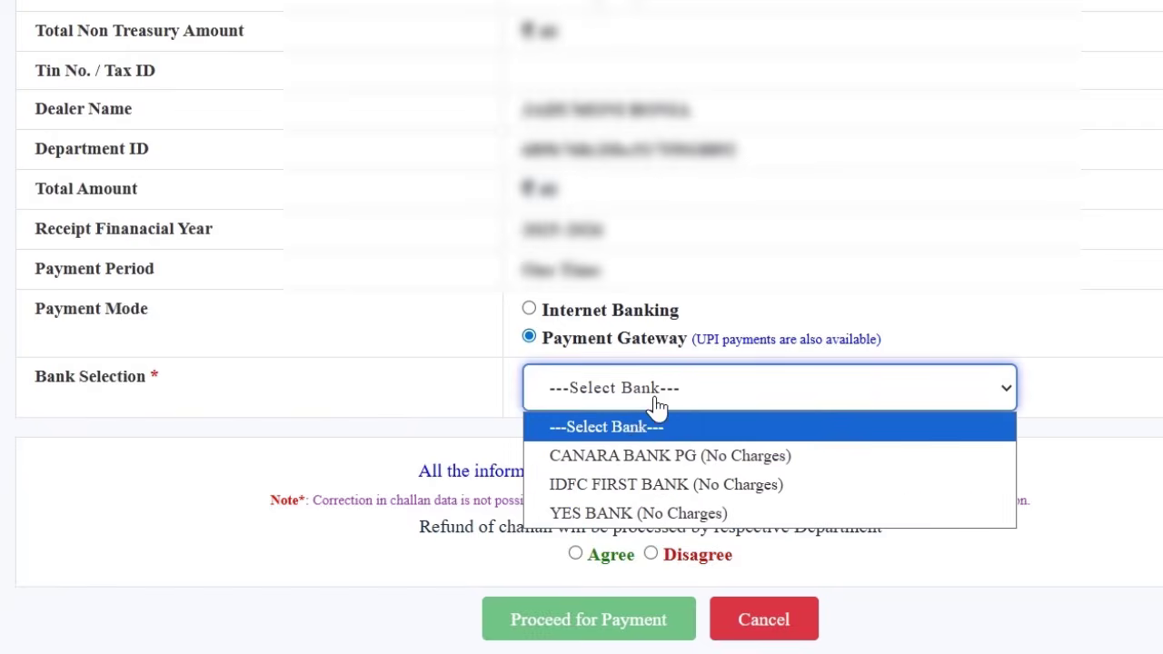
left_click(620, 487)
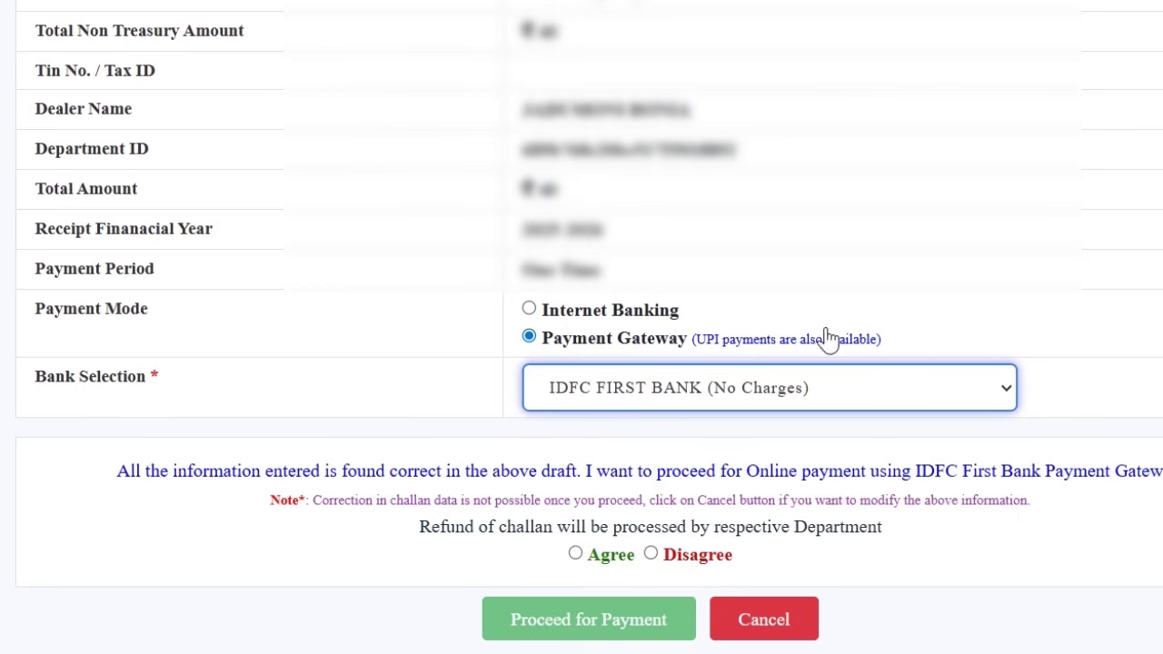
scroll(825, 337, "down", 2)
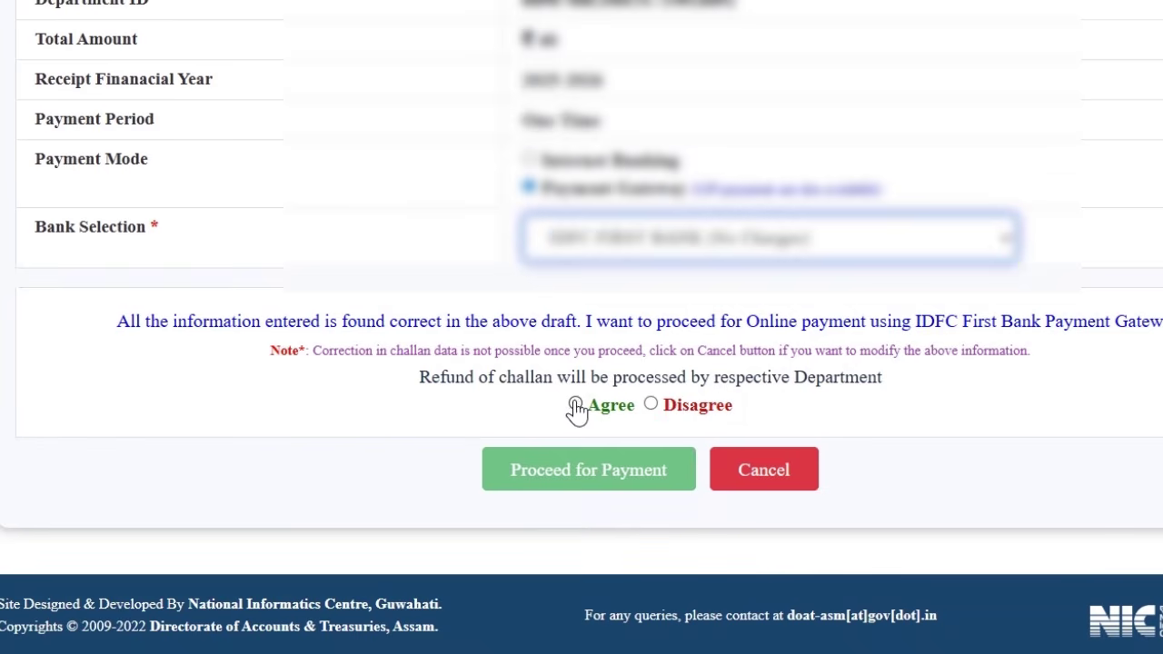
left_click(576, 405)
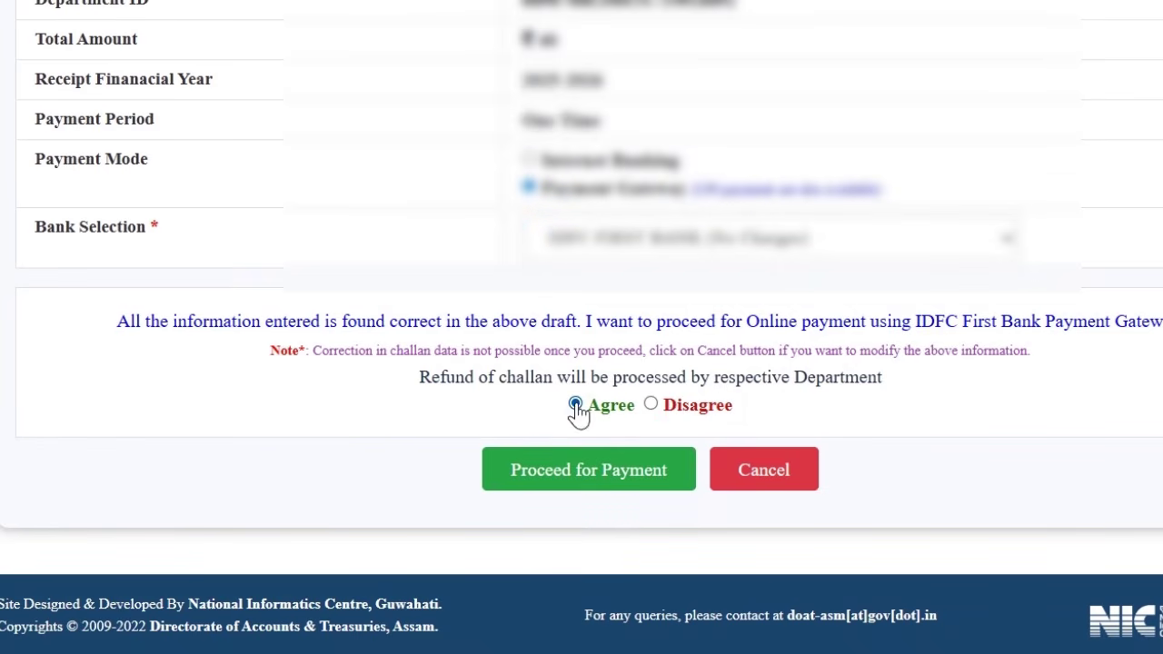